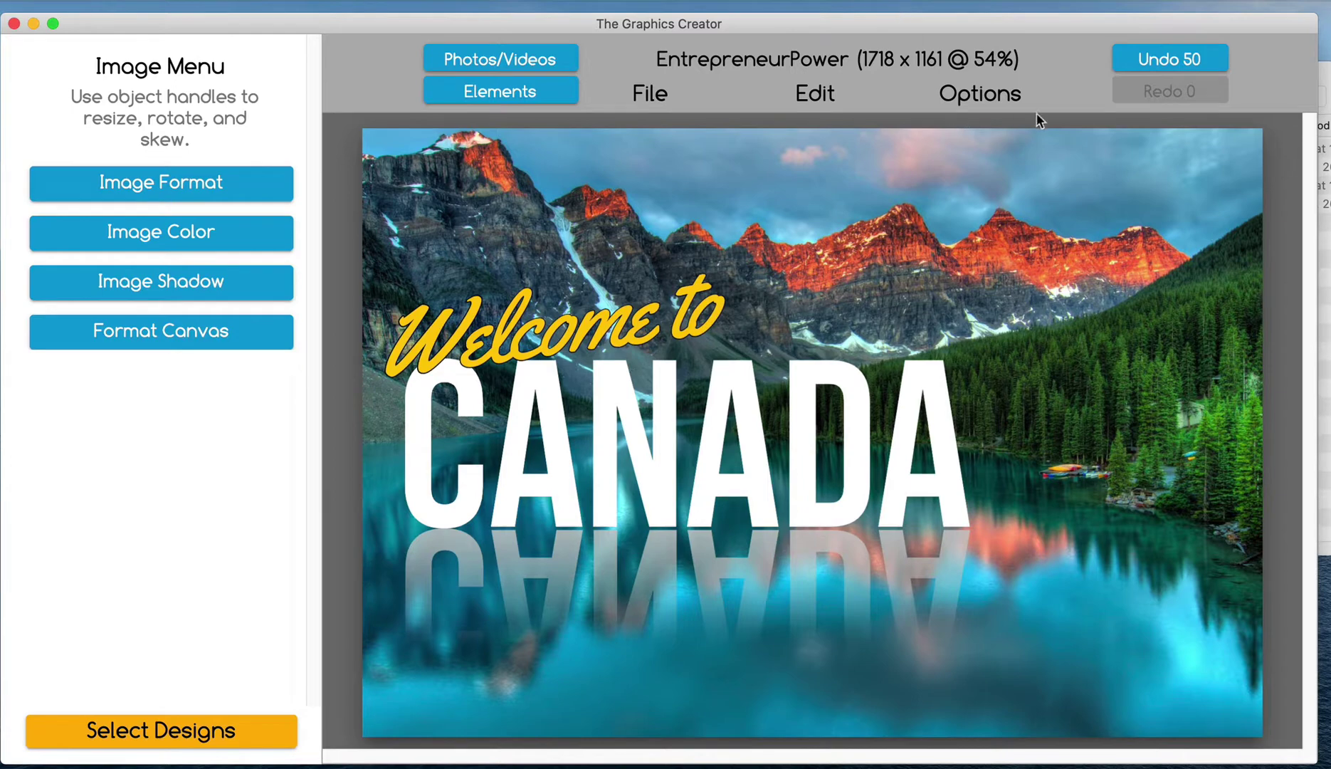
- Save the design under the name Canada1 in a new set named Canada Images
{"action": "left_click", "coordinate": [648, 96]}
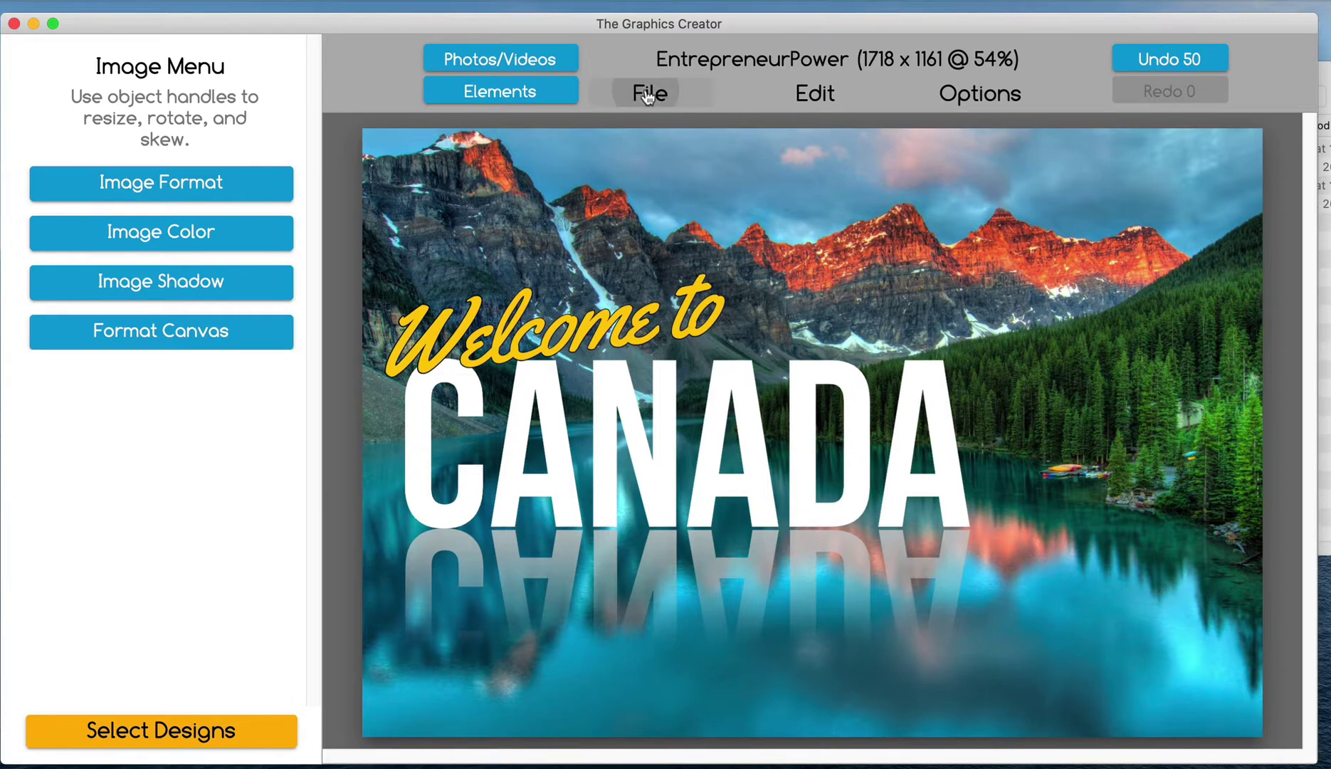
{"action": "left_click", "coordinate": [666, 214]}
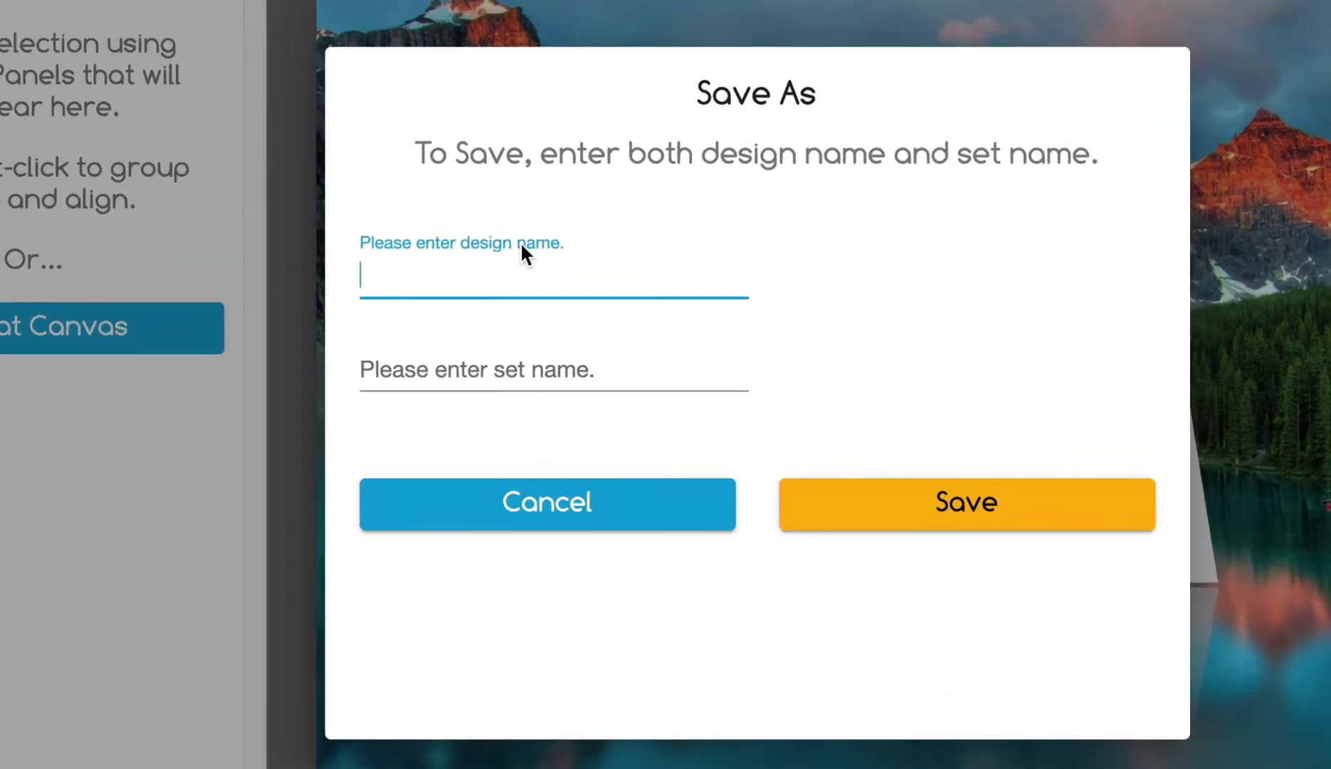
{"action": "type", "text": "Canada1"}
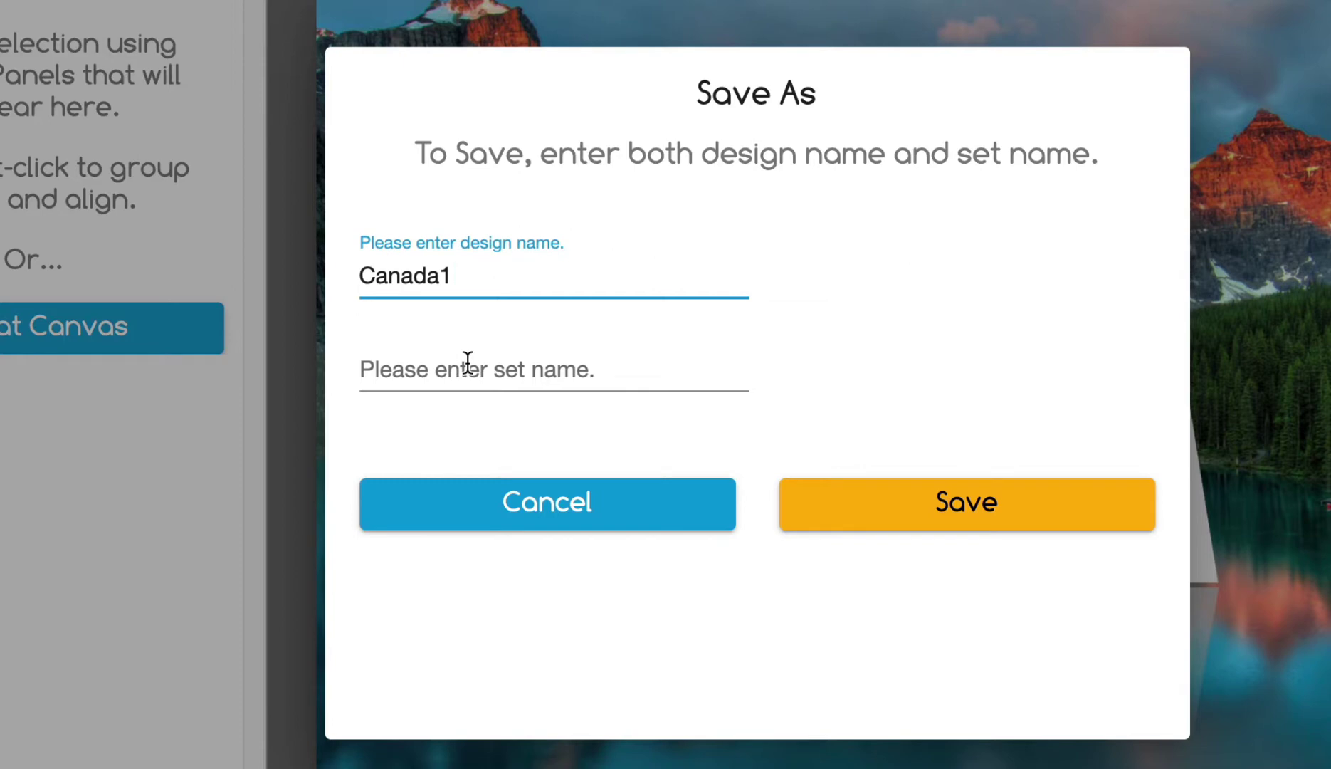
{"action": "left_click", "coordinate": [532, 366]}
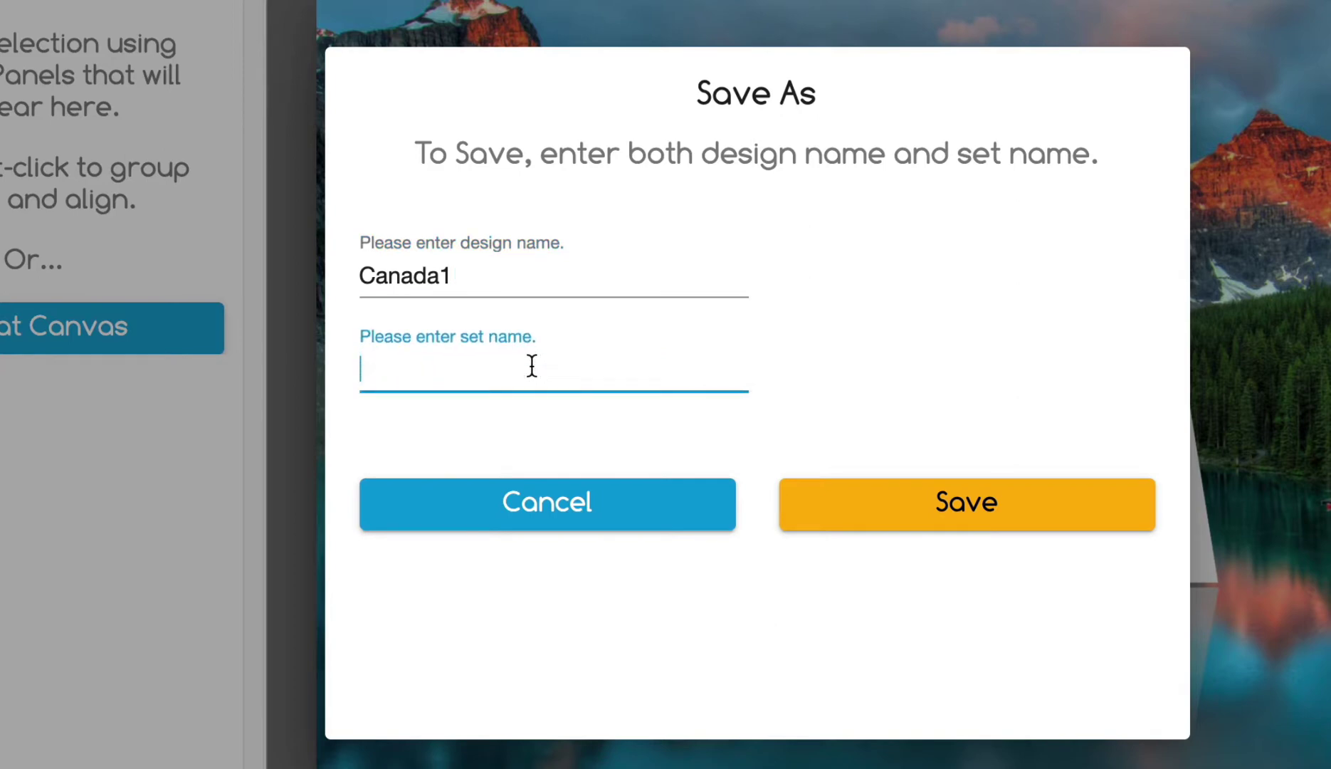
{"action": "type", "text": "Canad"}
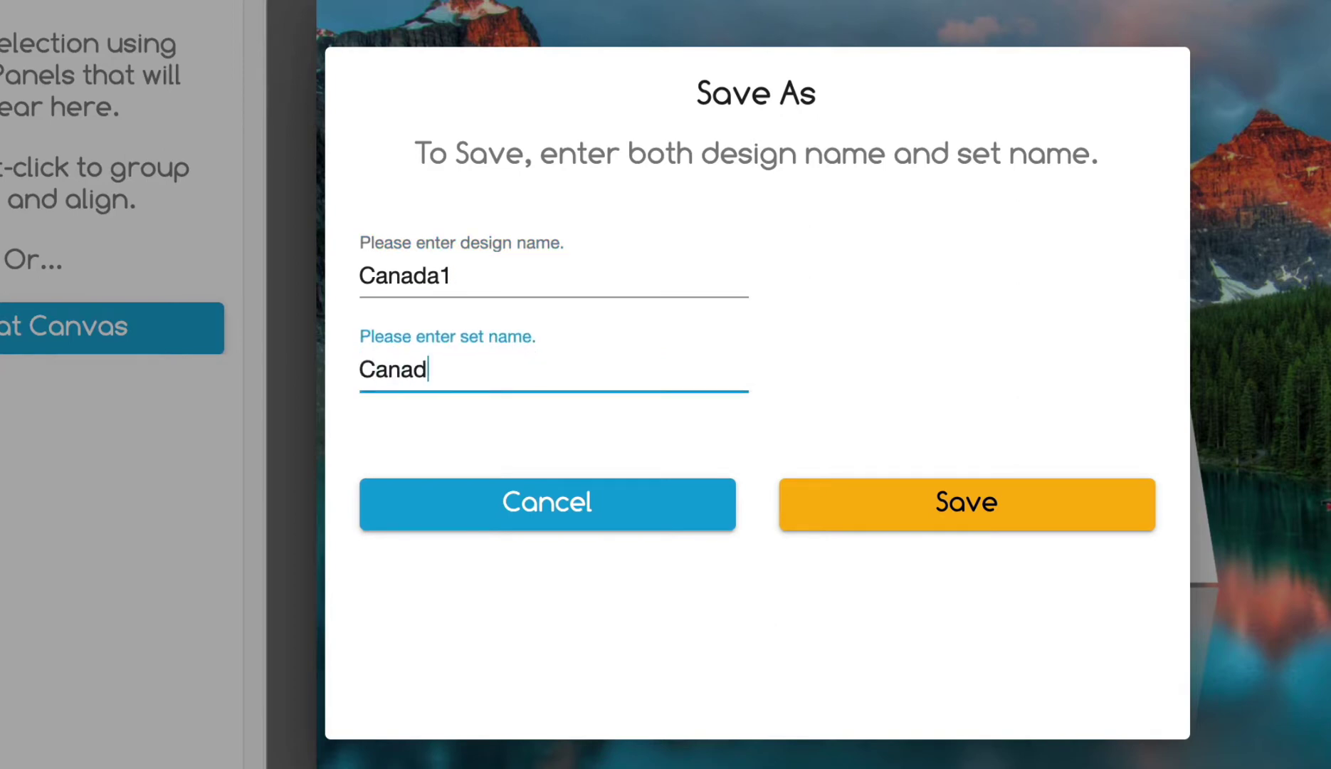
{"action": "type", "text": "a Images"}
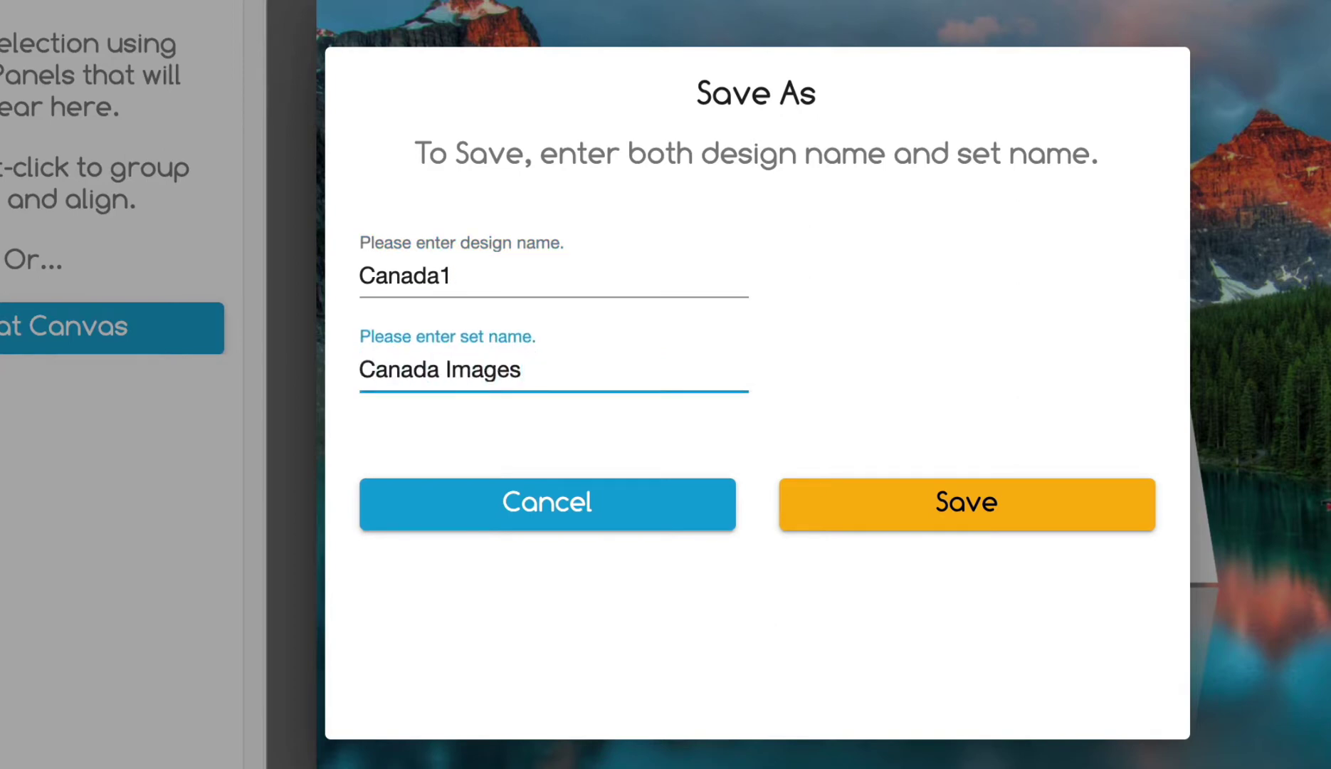
{"action": "left_click", "coordinate": [961, 524]}
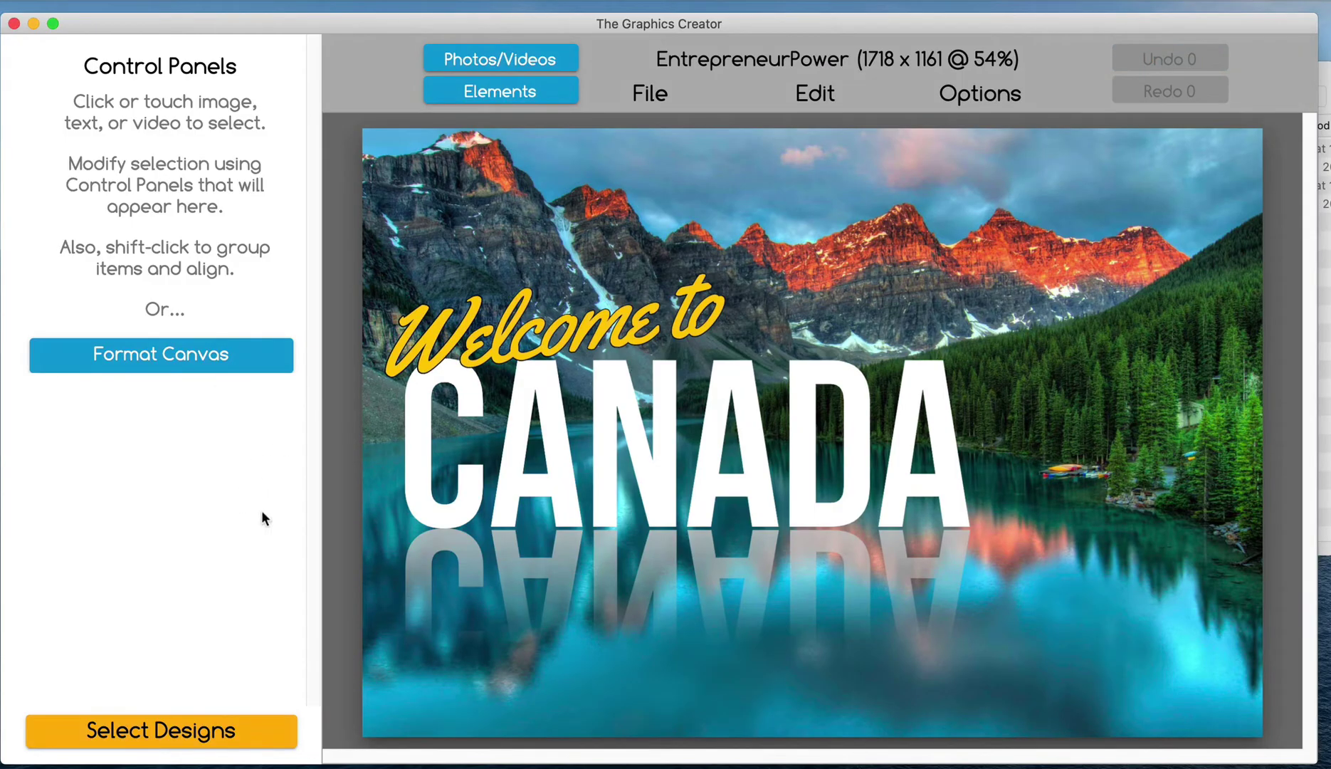
- Check the list of design sets and open the Canada1 design from the Canada Images set
{"action": "left_click", "coordinate": [228, 731]}
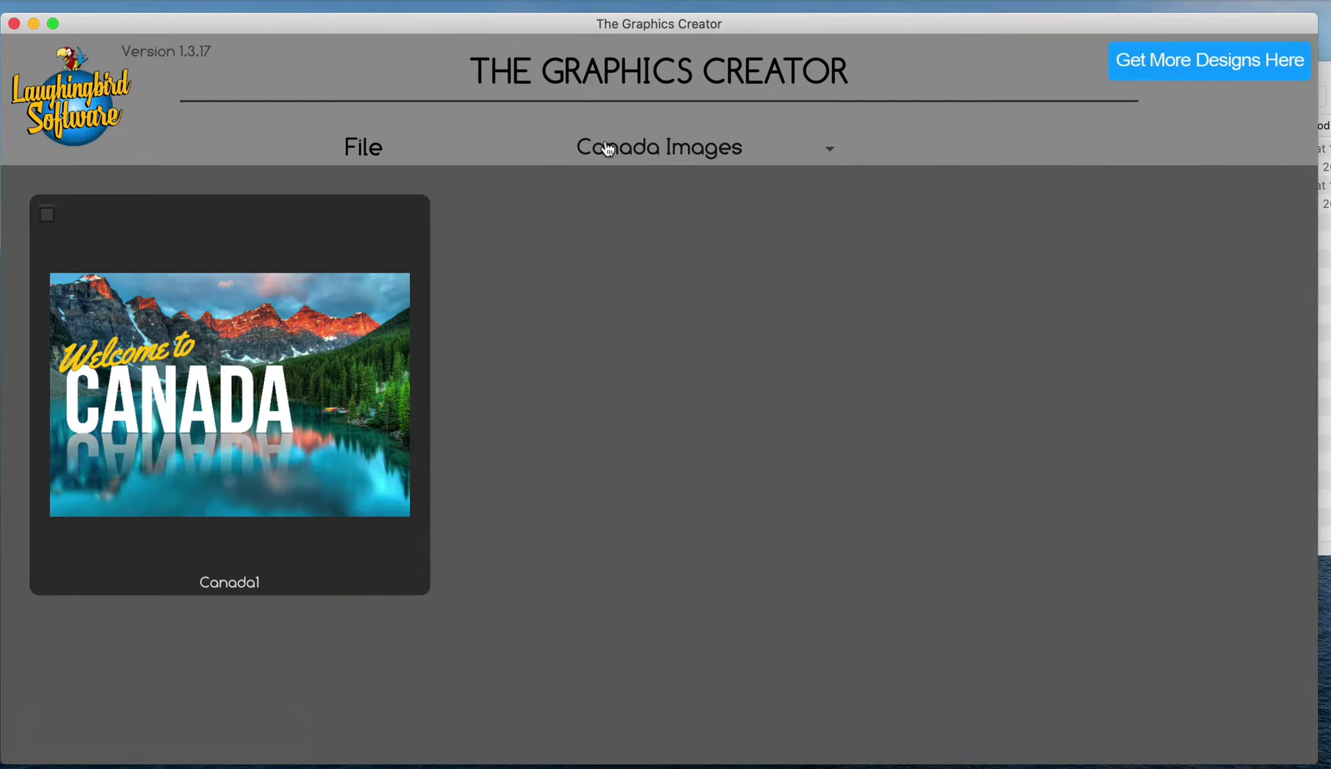
{"action": "left_click", "coordinate": [731, 155]}
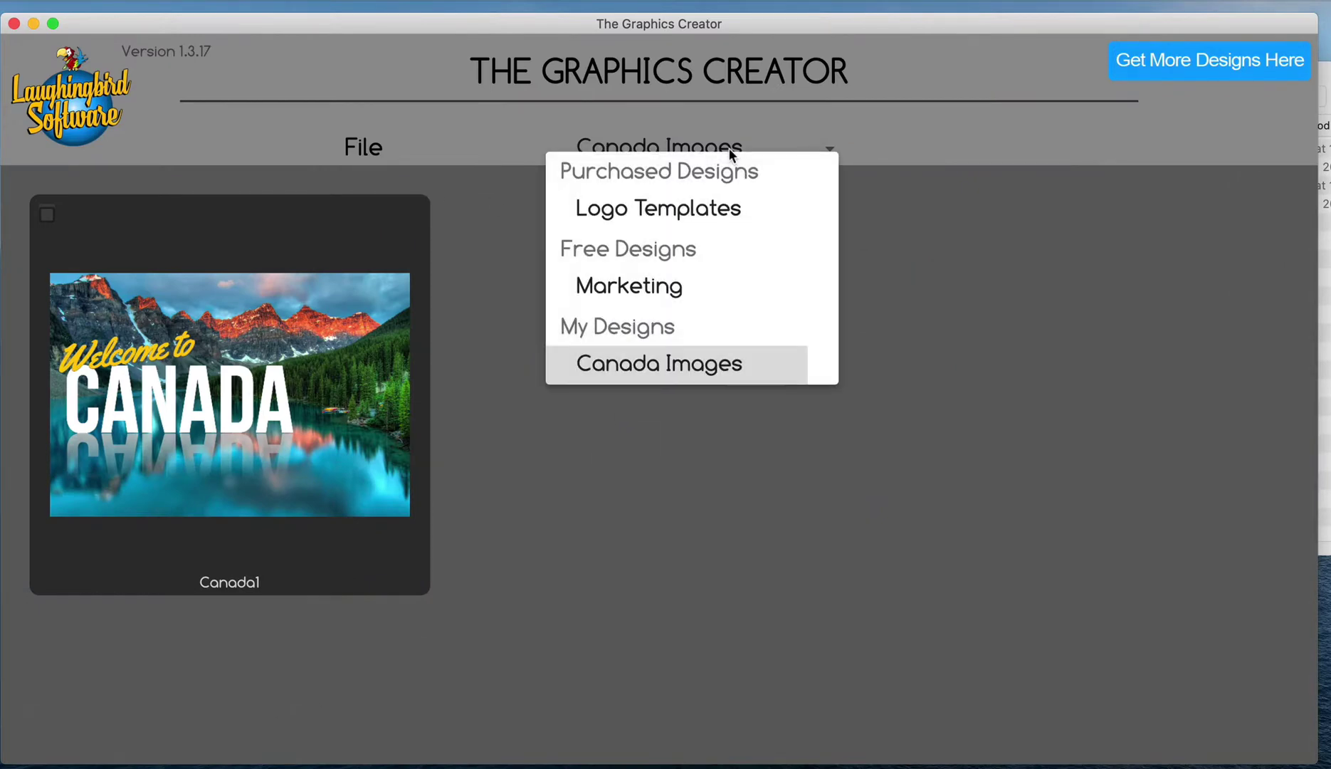
{"action": "left_click", "coordinate": [685, 464]}
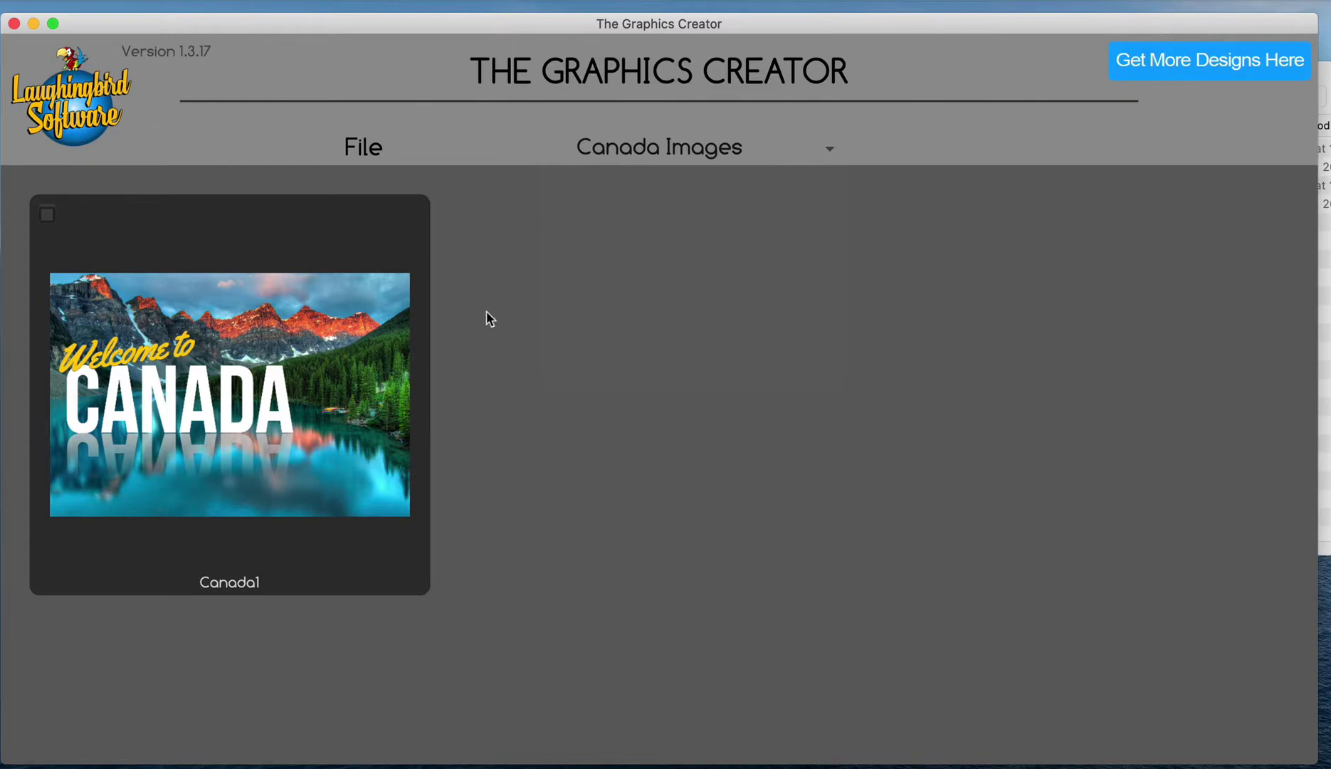
{"action": "left_click", "coordinate": [242, 384]}
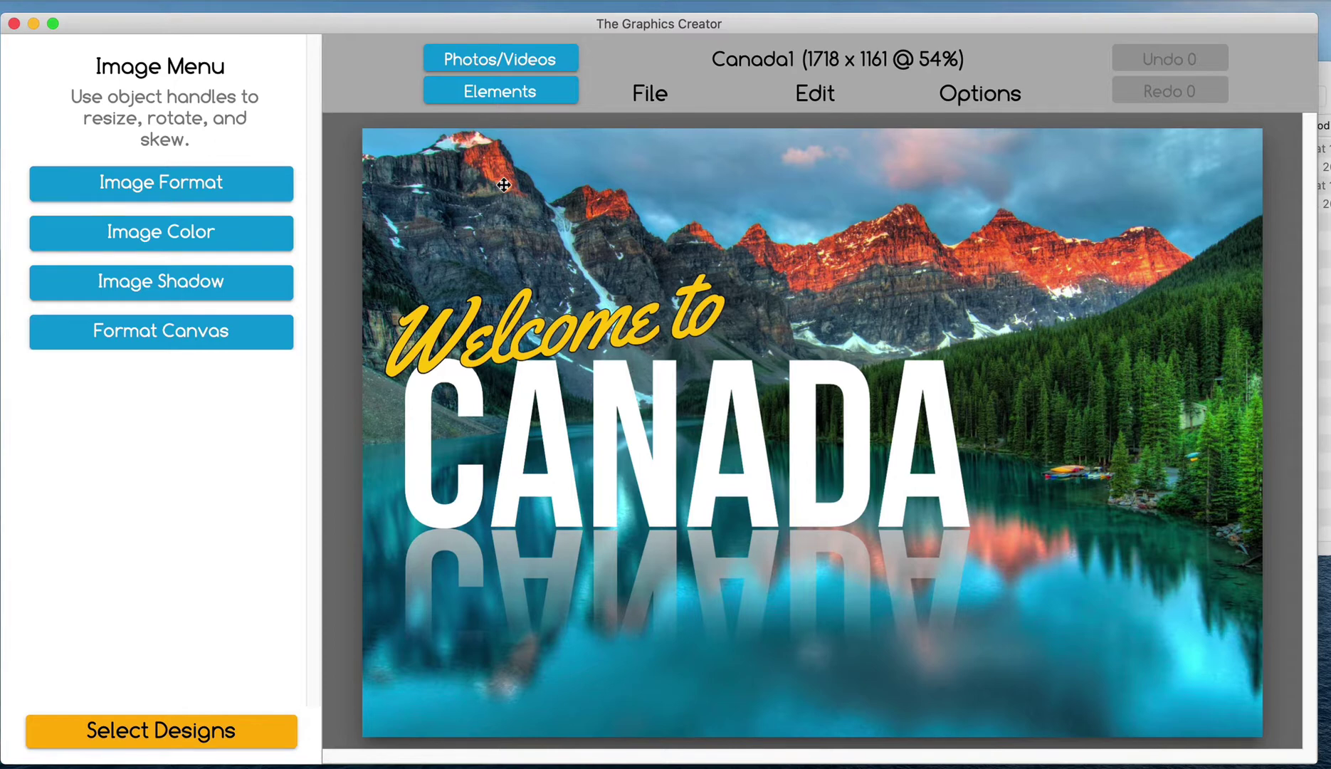
- Change the solid color of the "Welcome to" text to off-white FFFCFC
{"action": "left_click", "coordinate": [557, 346]}
{"action": "left_click", "coordinate": [140, 270]}
{"action": "left_click", "coordinate": [55, 365]}
{"action": "left_click_drag", "start_coordinate": [178, 440], "coordinate": [184, 484]}
{"action": "left_click", "coordinate": [37, 679]}
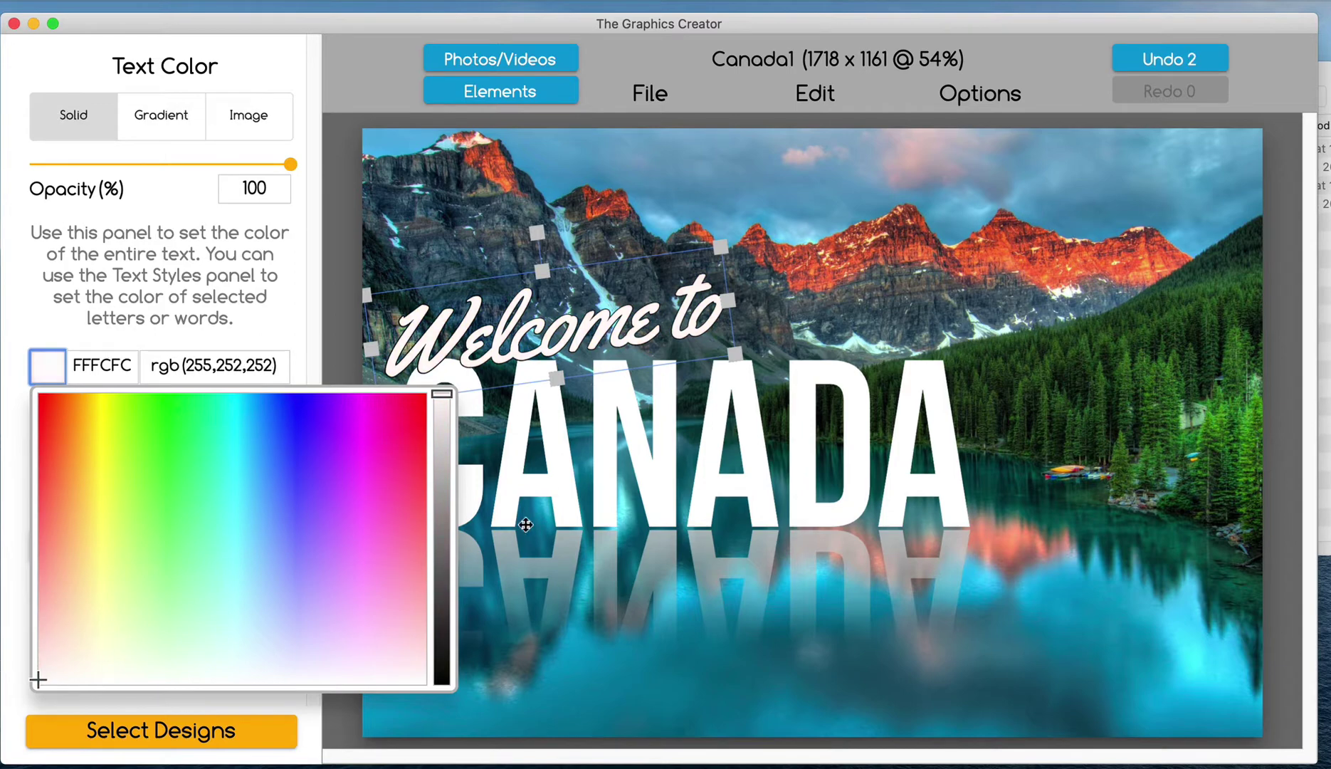
- Change the solid color of the CANADA text to lime green BCFF58
{"action": "left_click", "coordinate": [557, 489]}
{"action": "left_click", "coordinate": [46, 370]}
{"action": "left_click_drag", "start_coordinate": [178, 441], "coordinate": [128, 493]}
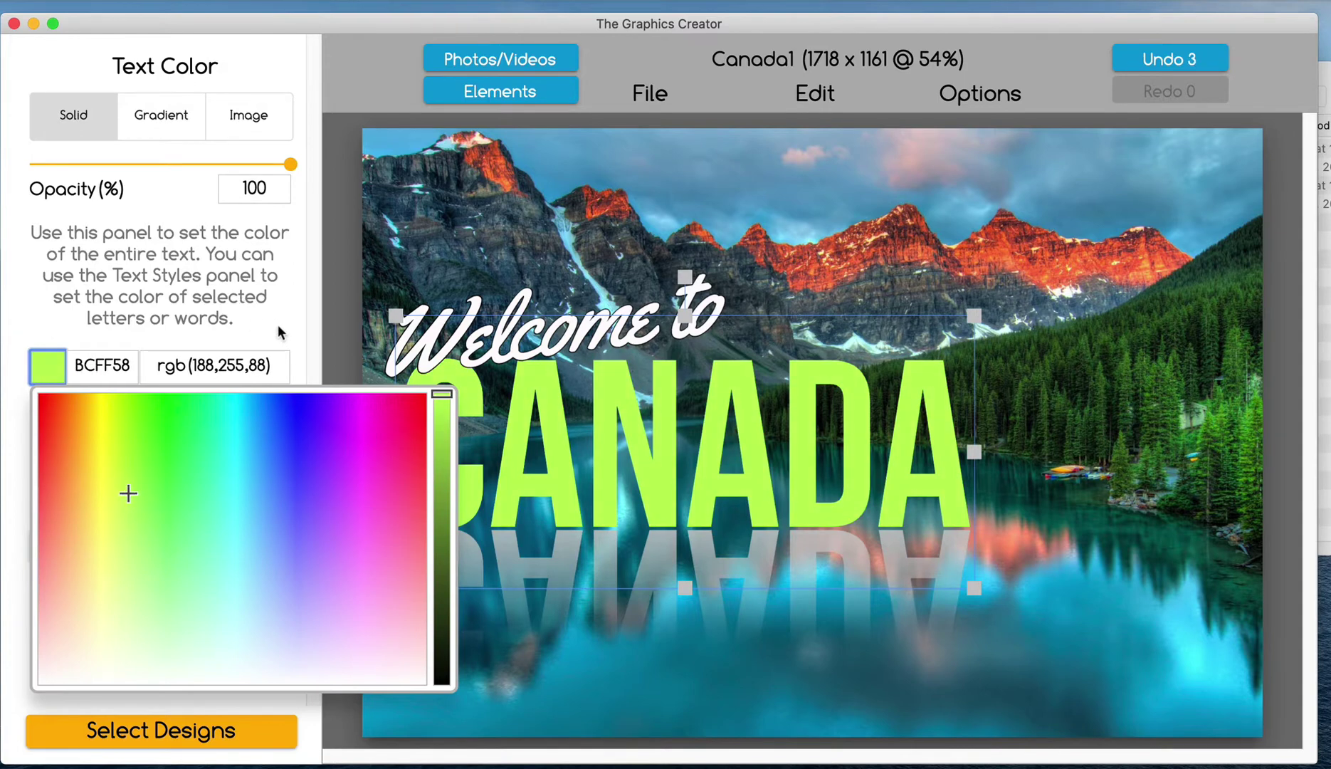
{"action": "left_click", "coordinate": [278, 332]}
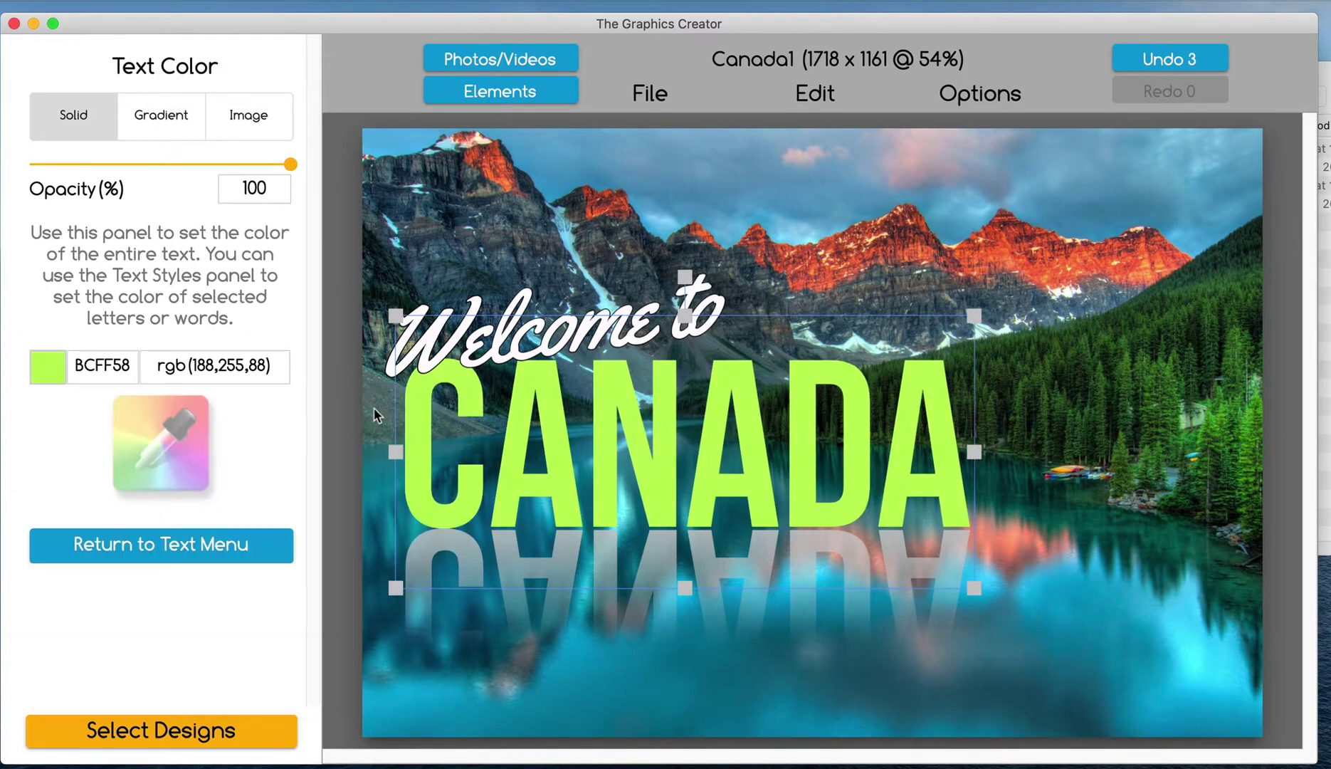
- Sample several photo colors for the CANADA text with the eyedropper, ending on the pale snow color E2FDFD
{"action": "left_click", "coordinate": [168, 450]}
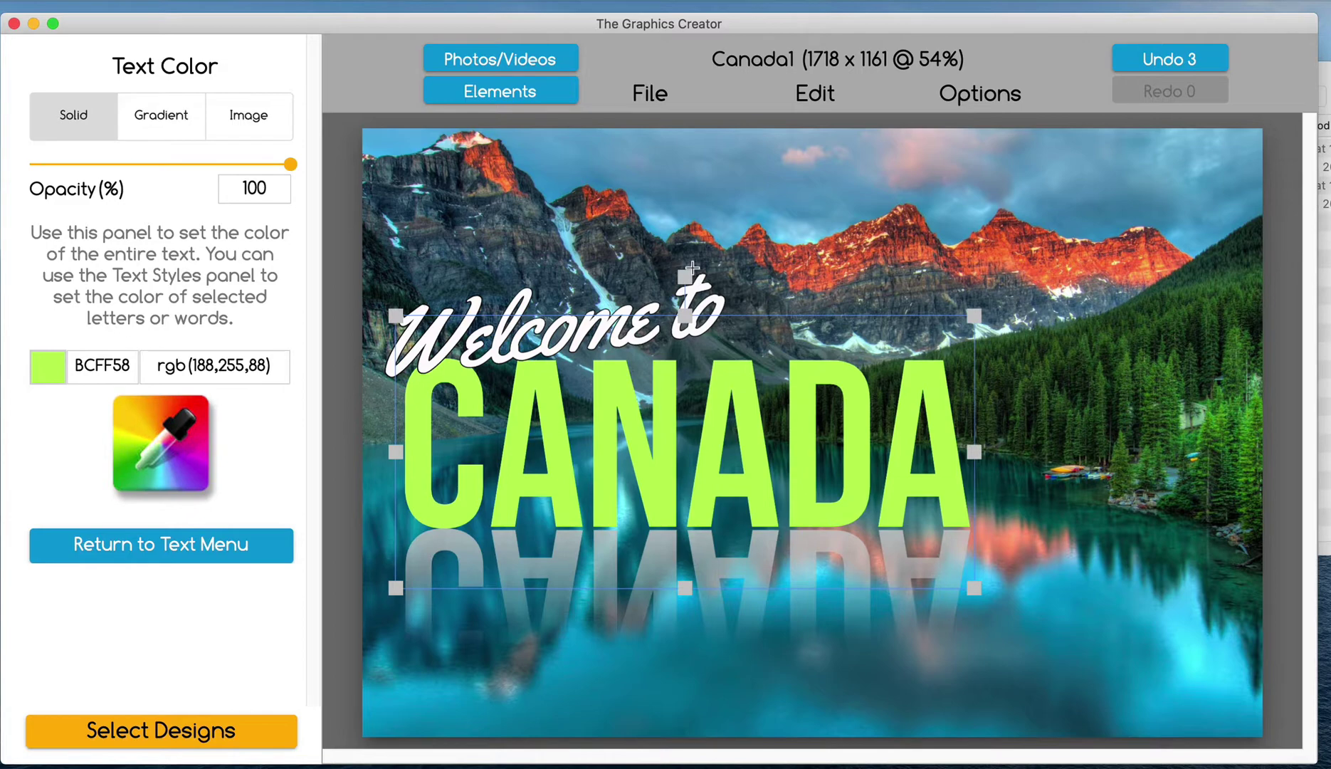
{"action": "left_click", "coordinate": [818, 265]}
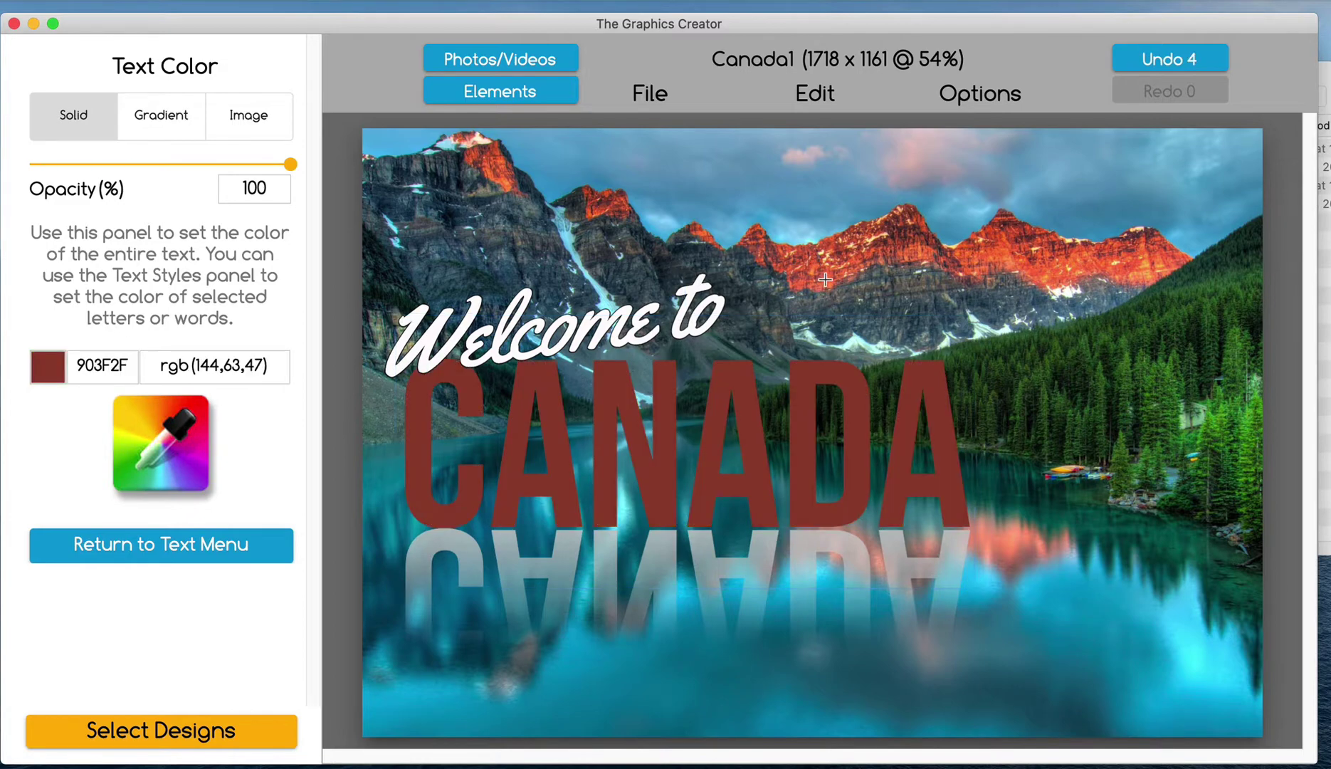
{"action": "left_click", "coordinate": [830, 276]}
{"action": "left_click", "coordinate": [1056, 329]}
{"action": "left_click", "coordinate": [1217, 402]}
{"action": "left_click", "coordinate": [1238, 436]}
{"action": "left_click", "coordinate": [1251, 415]}
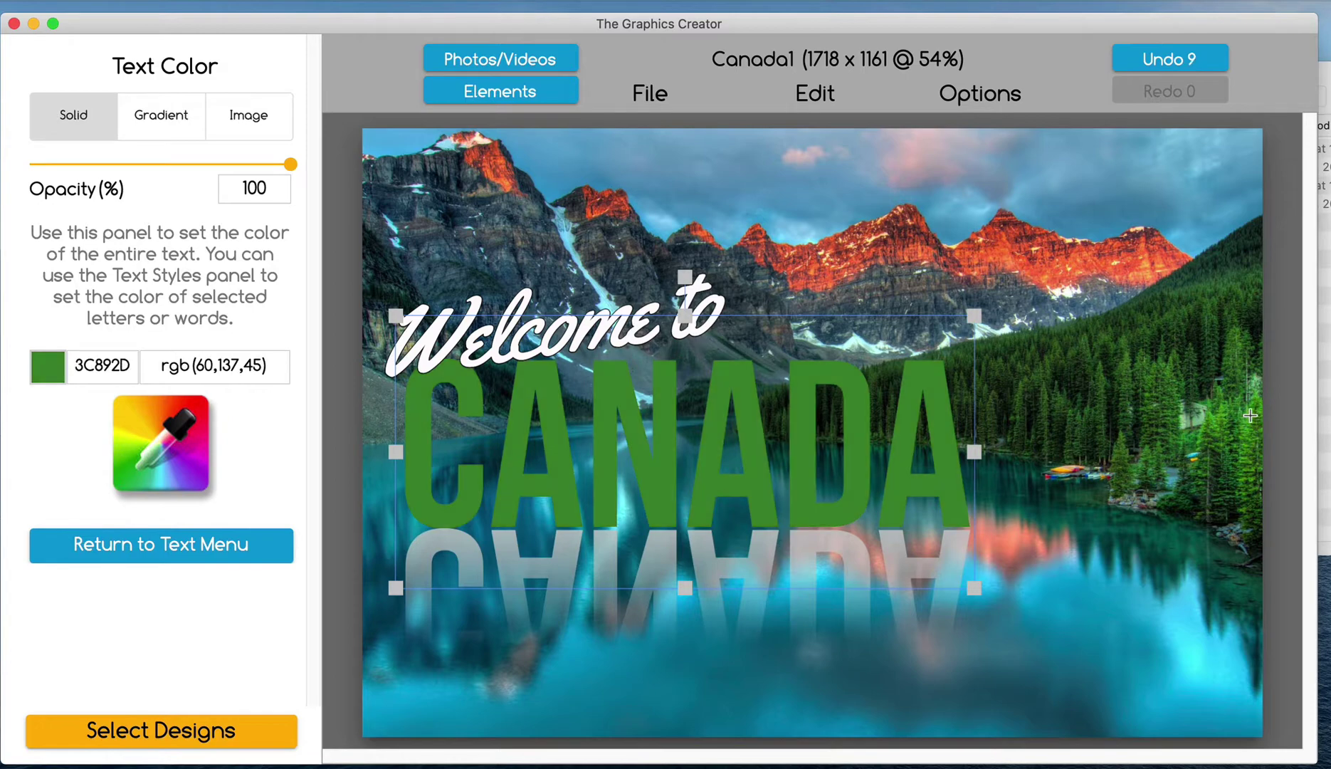
{"action": "left_click", "coordinate": [973, 316]}
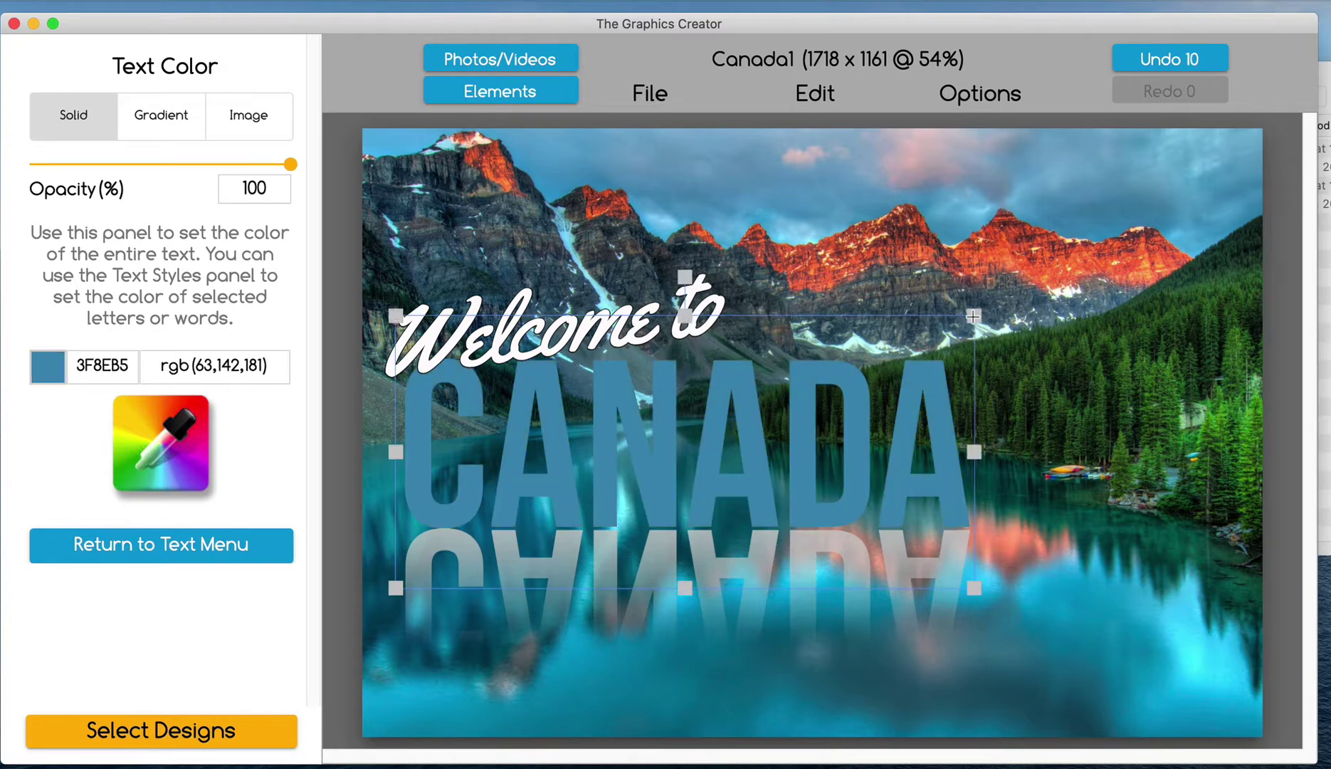
{"action": "left_click", "coordinate": [1008, 330]}
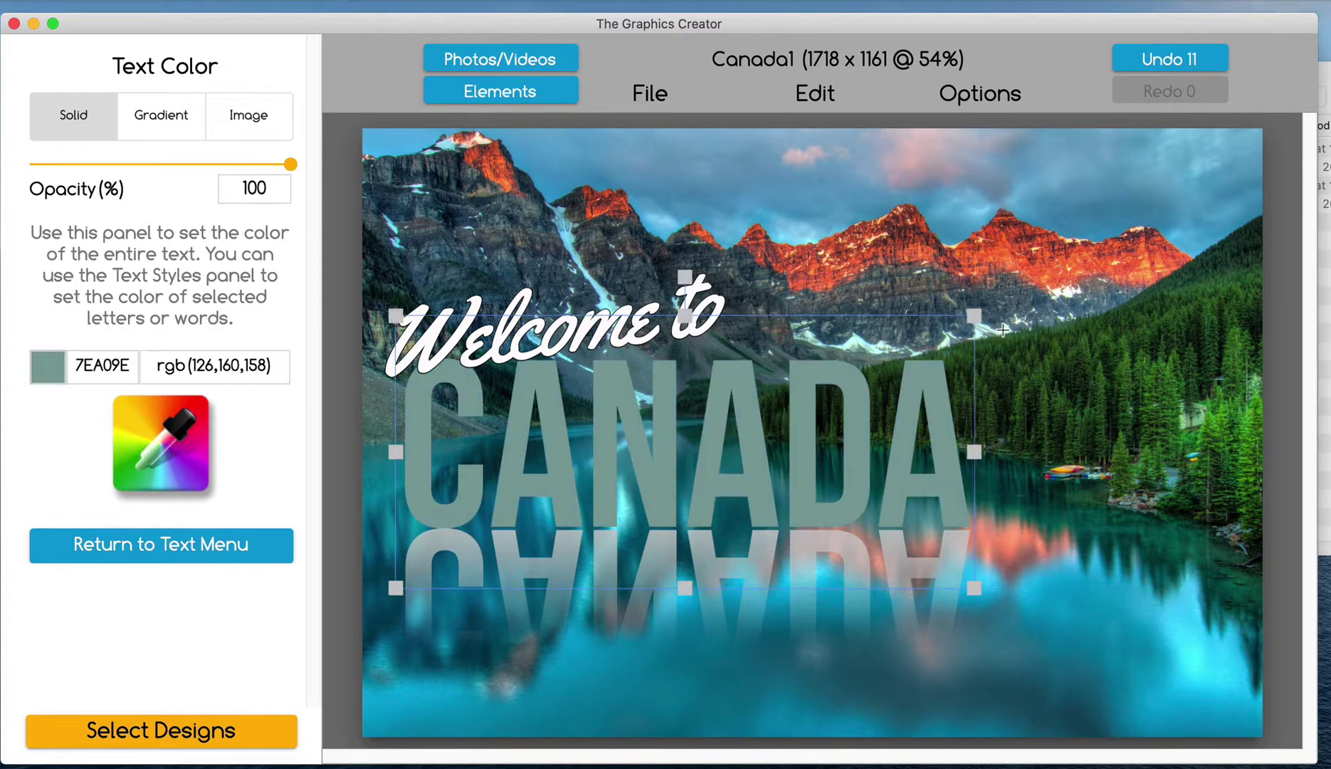
{"action": "left_click", "coordinate": [1001, 328]}
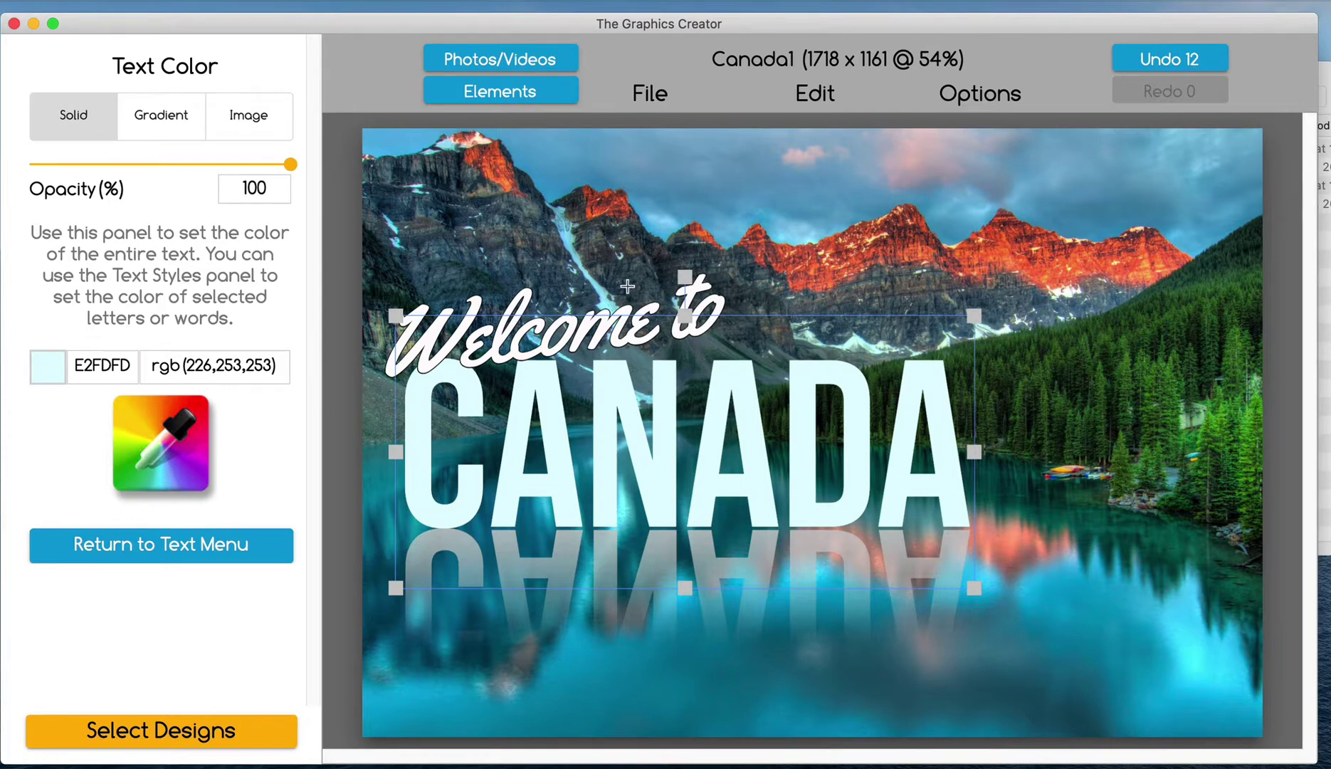
{"action": "left_click", "coordinate": [190, 436]}
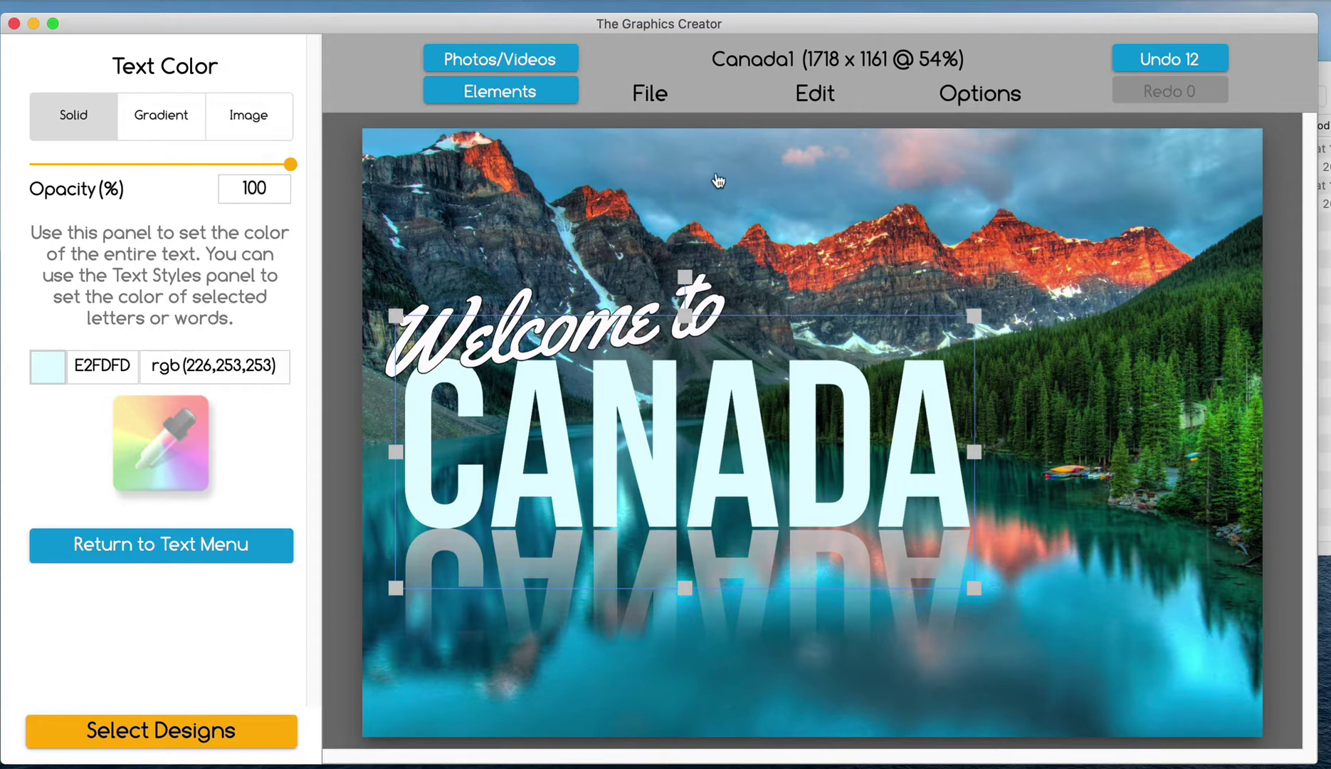
- Save the recolored design as a new version named Canada2 in the existing Canada Images set
{"action": "left_click", "coordinate": [662, 95]}
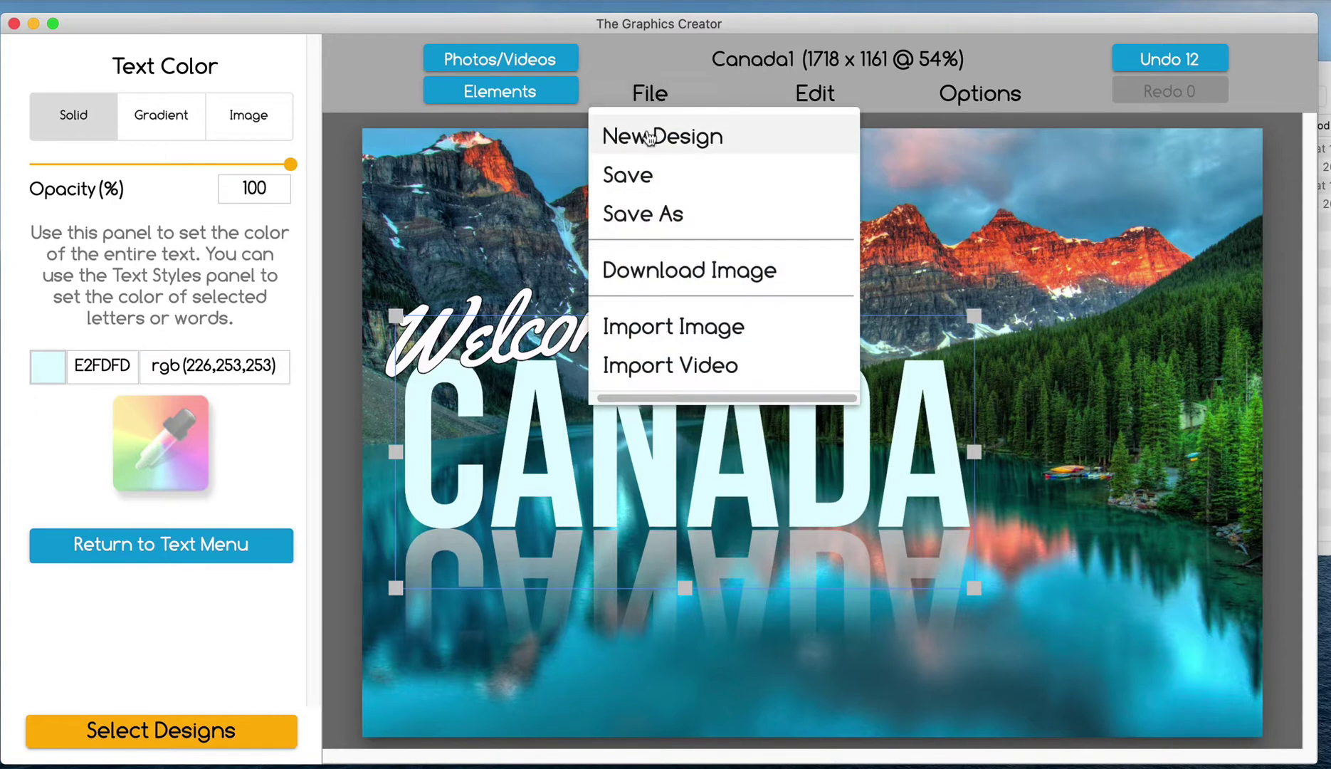
{"action": "left_click", "coordinate": [645, 214]}
{"action": "left_click", "coordinate": [420, 311]}
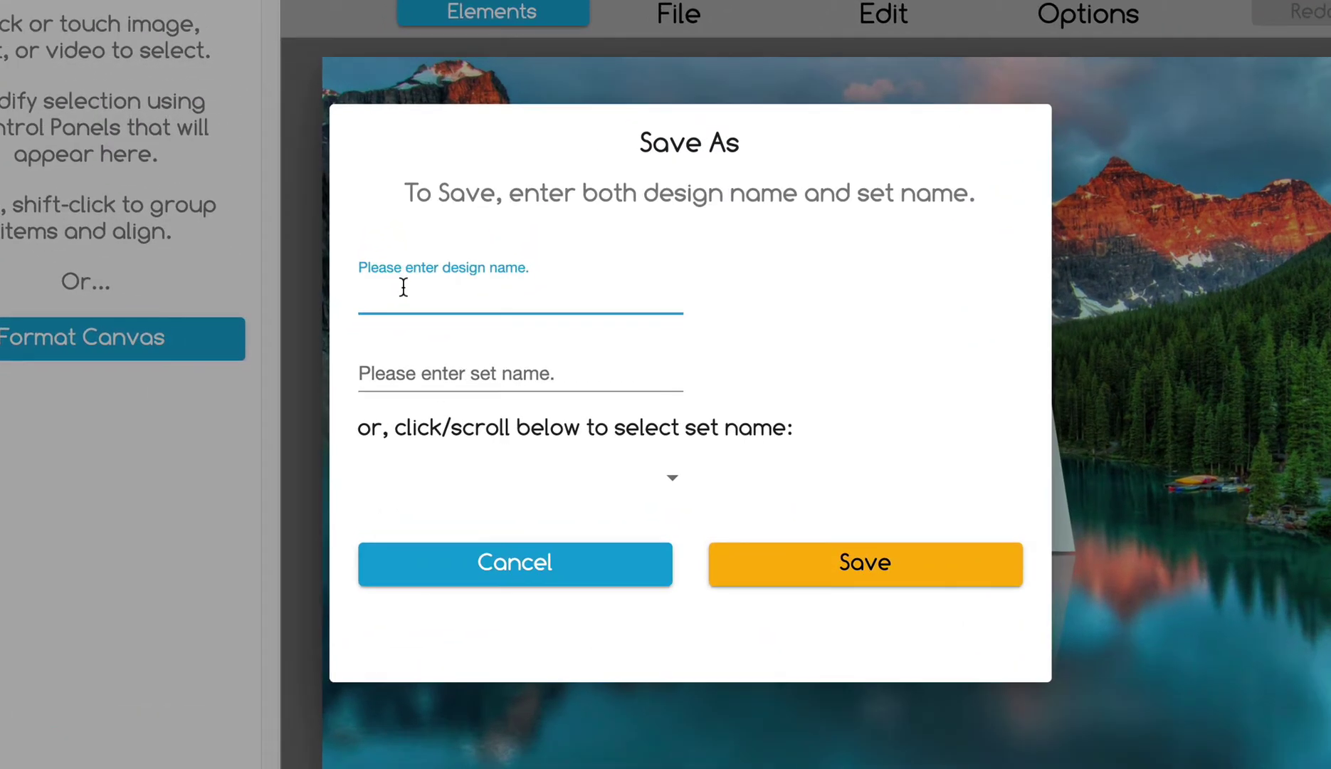
{"action": "type", "text": "Canda"}
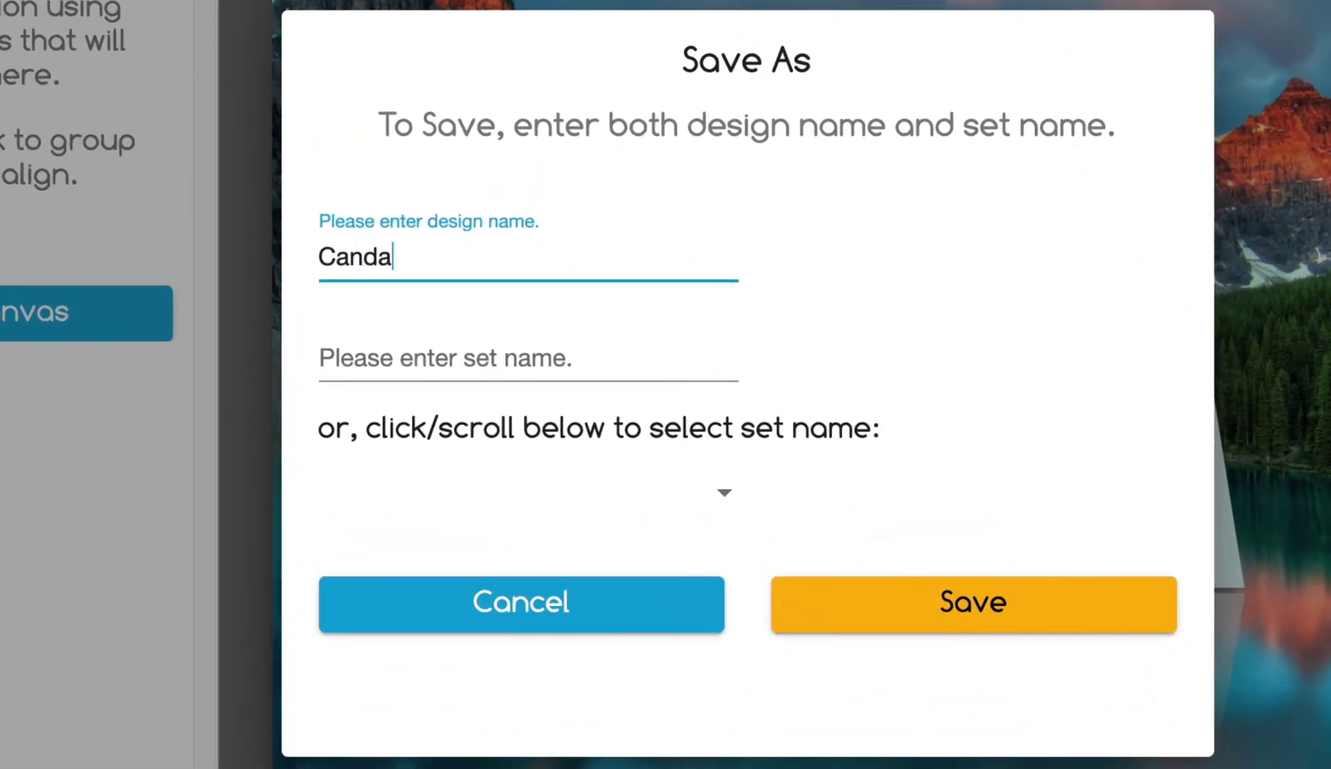
{"action": "key", "text": "BackSpace"}
{"action": "key", "text": "BackSpace"}
{"action": "type", "text": "ada2"}
{"action": "left_click", "coordinate": [726, 496]}
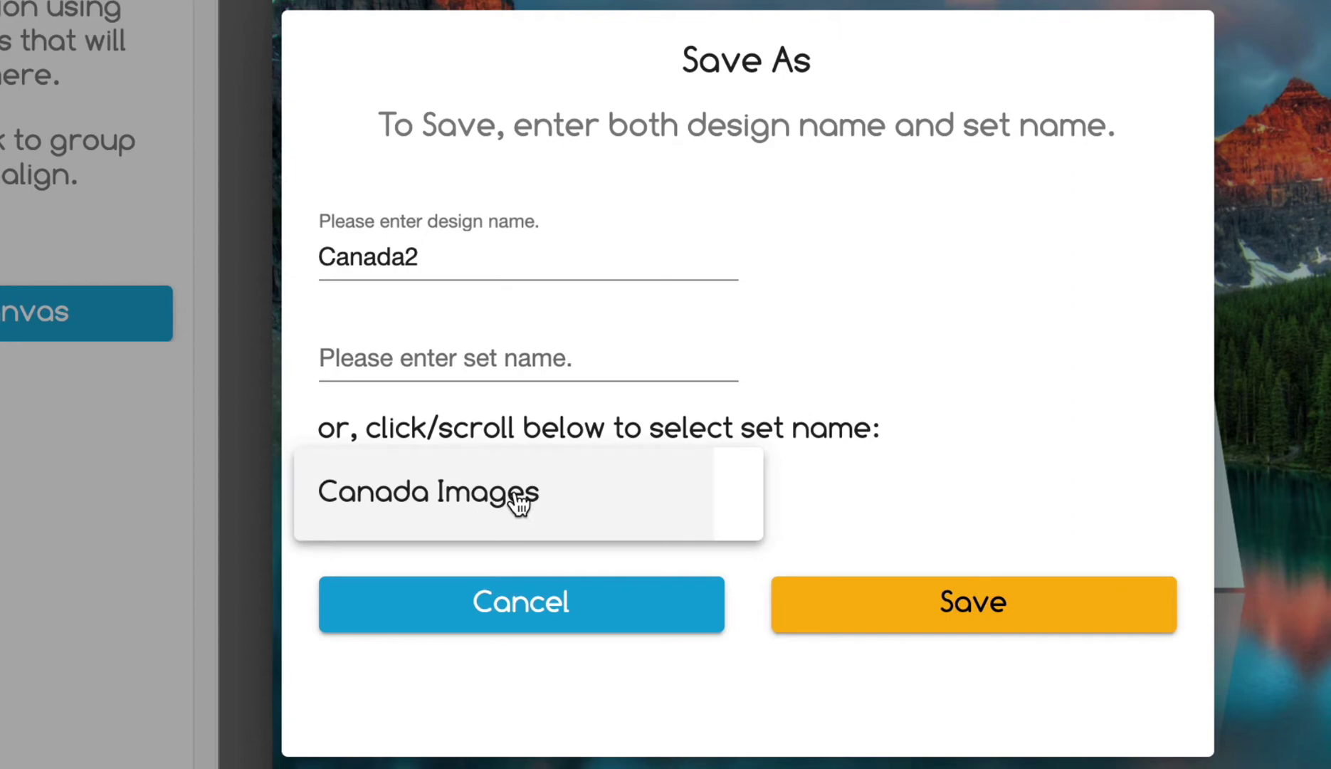
{"action": "left_click", "coordinate": [443, 501]}
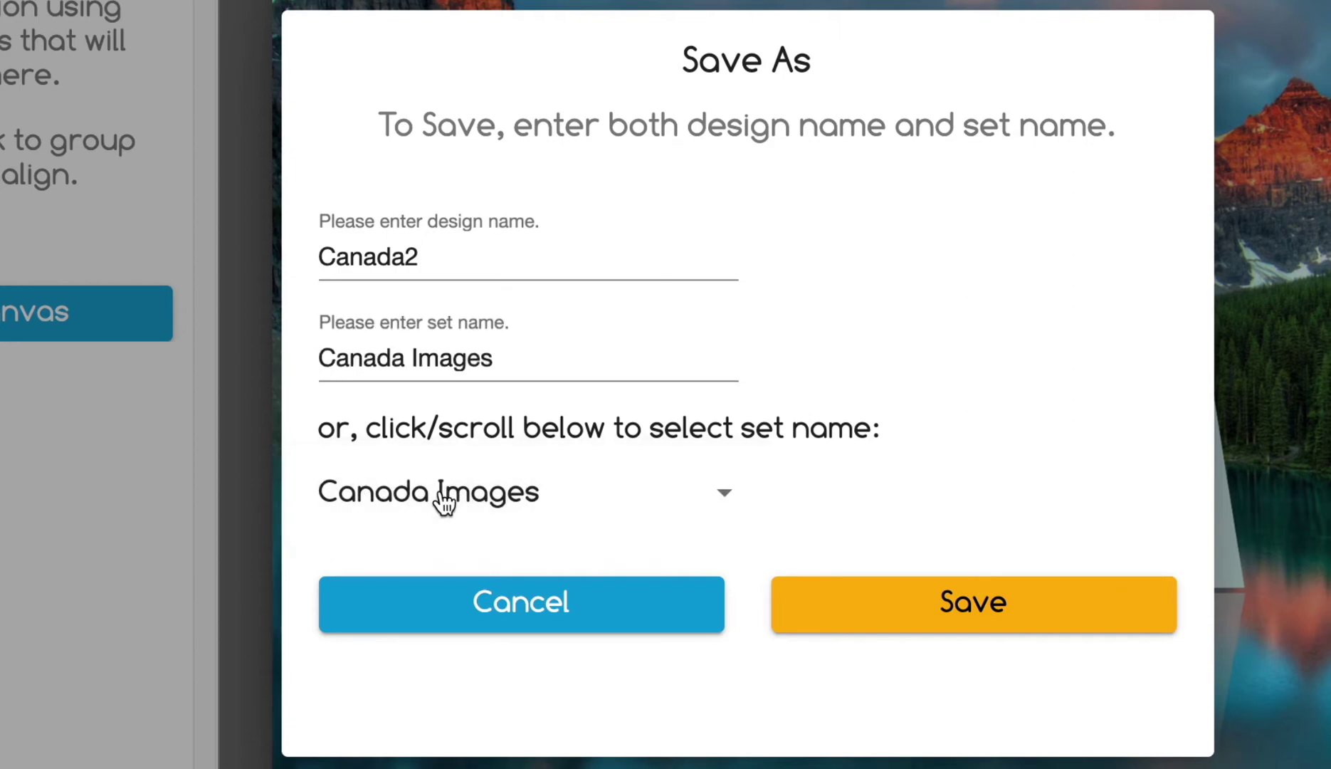
{"action": "left_click", "coordinate": [1019, 616]}
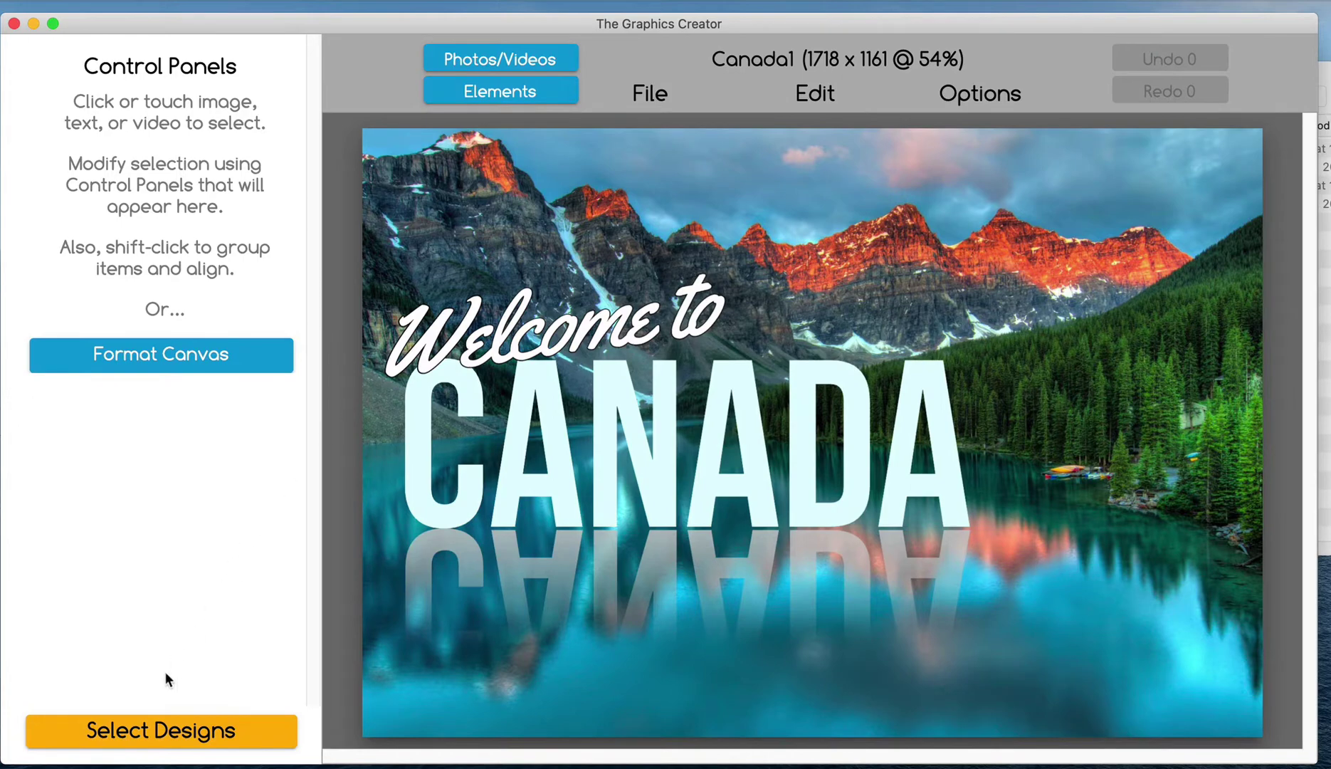
- Return to the Canada Images set and open the Canada2 design
{"action": "left_click", "coordinate": [162, 729]}
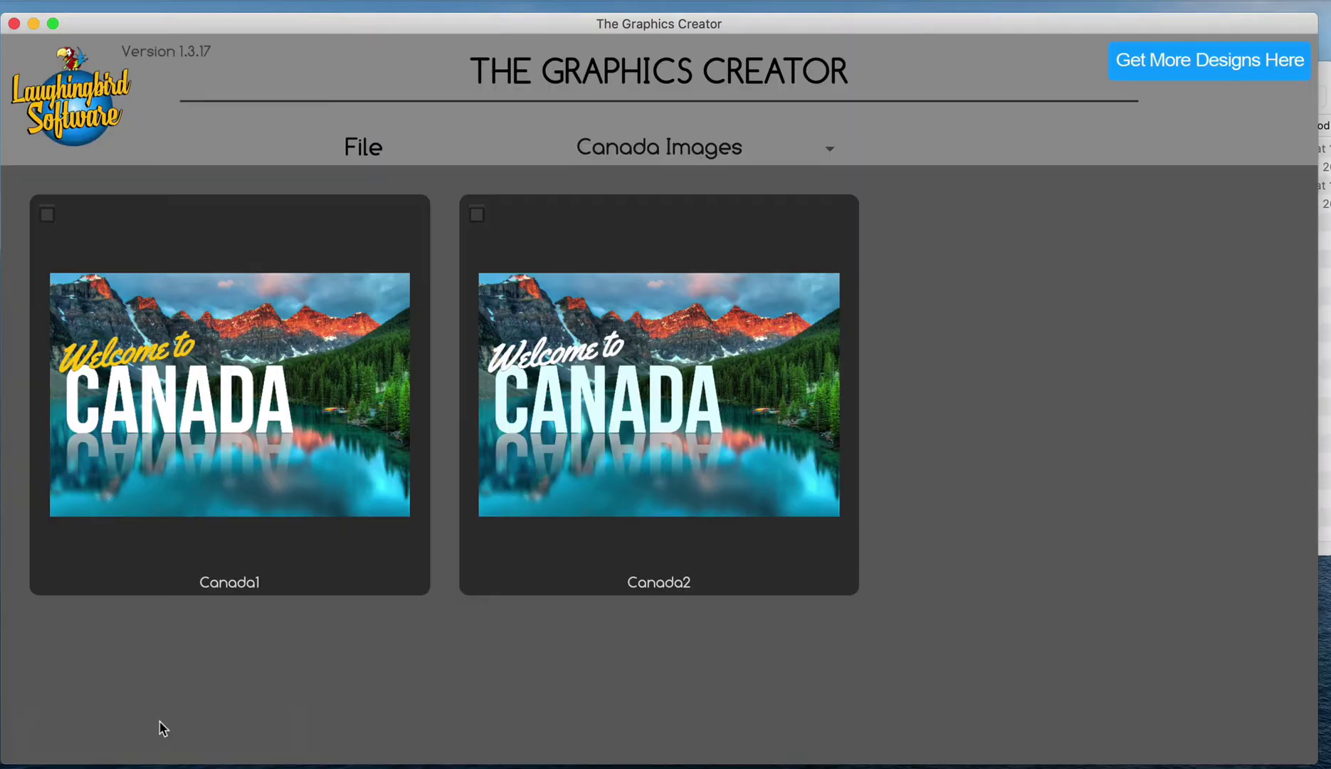
{"action": "left_click", "coordinate": [649, 146]}
{"action": "left_click", "coordinate": [923, 346]}
{"action": "left_click", "coordinate": [656, 388]}
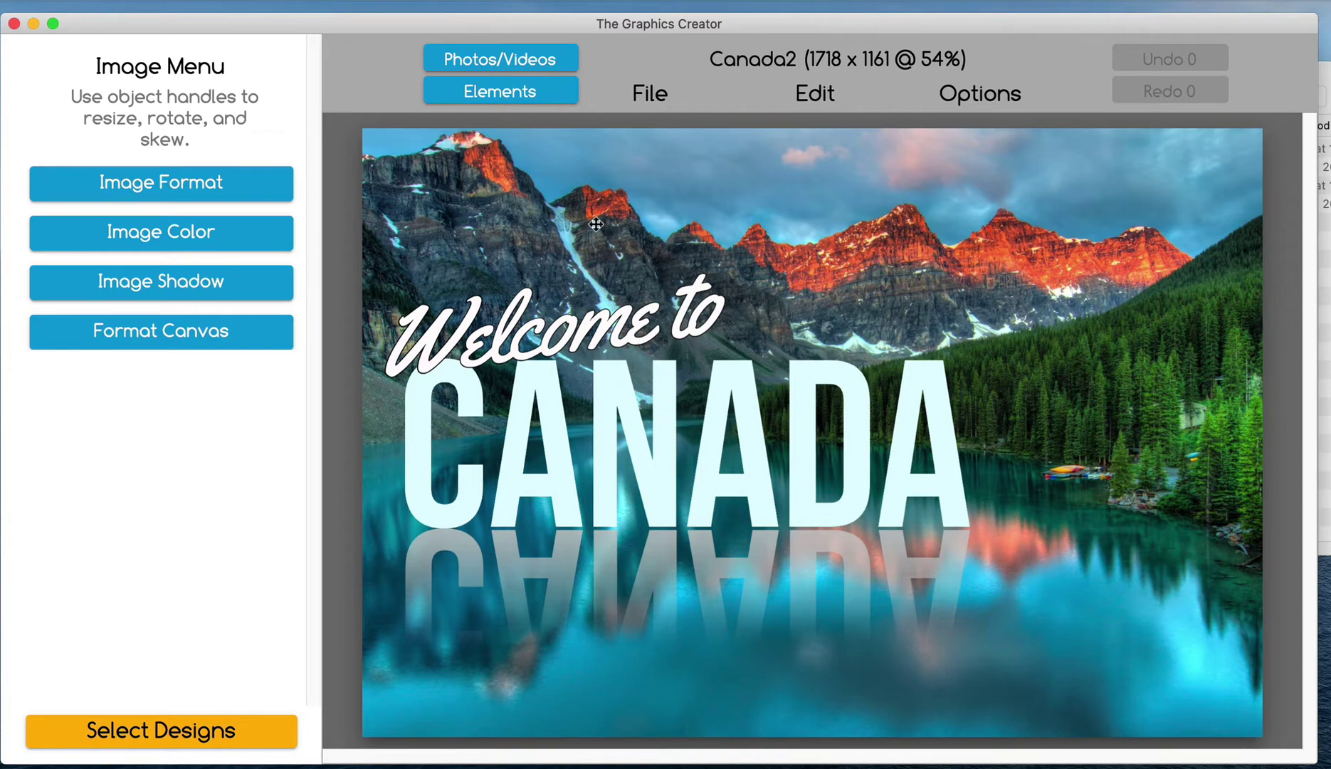
- Change the solid color of the CANADA text to golden yellow FFC700
{"action": "left_click", "coordinate": [605, 403]}
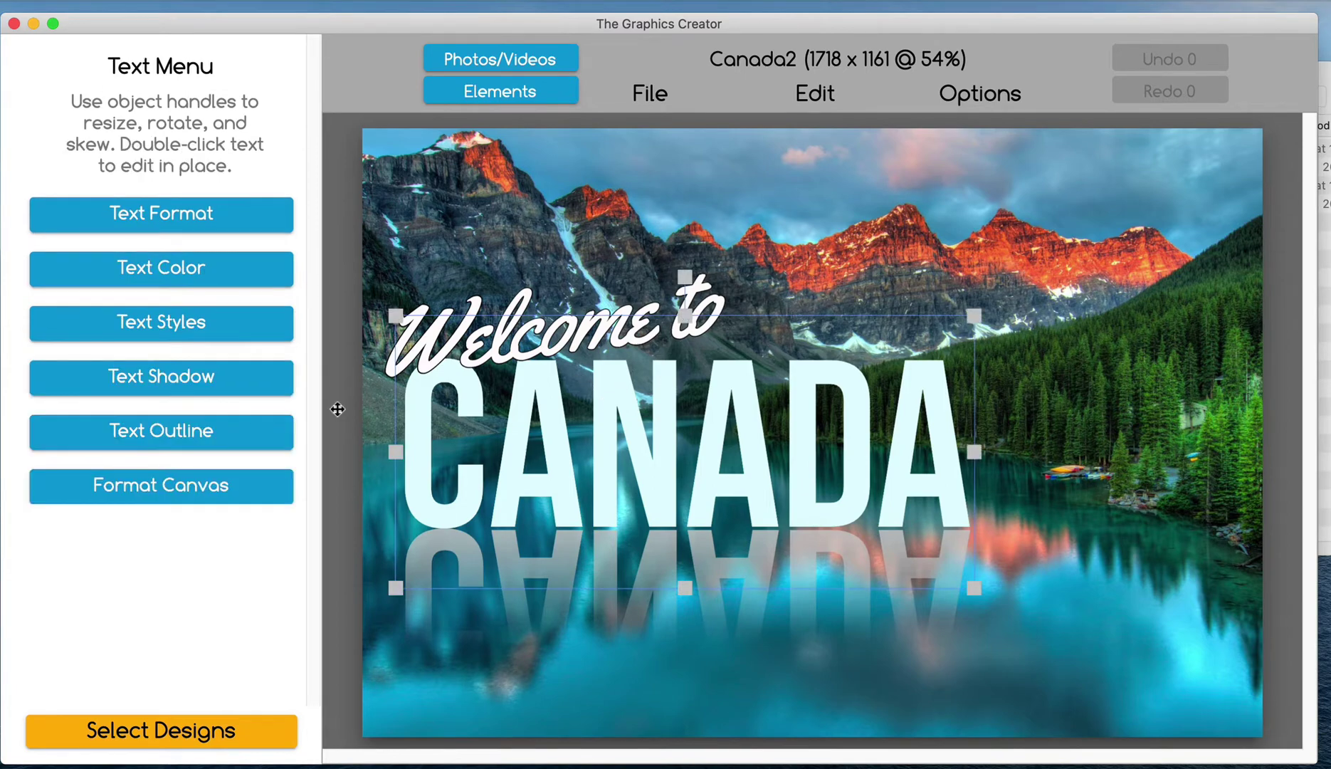
{"action": "left_click", "coordinate": [125, 274]}
{"action": "left_click", "coordinate": [47, 367]}
{"action": "left_click_drag", "start_coordinate": [99, 427], "coordinate": [88, 392]}
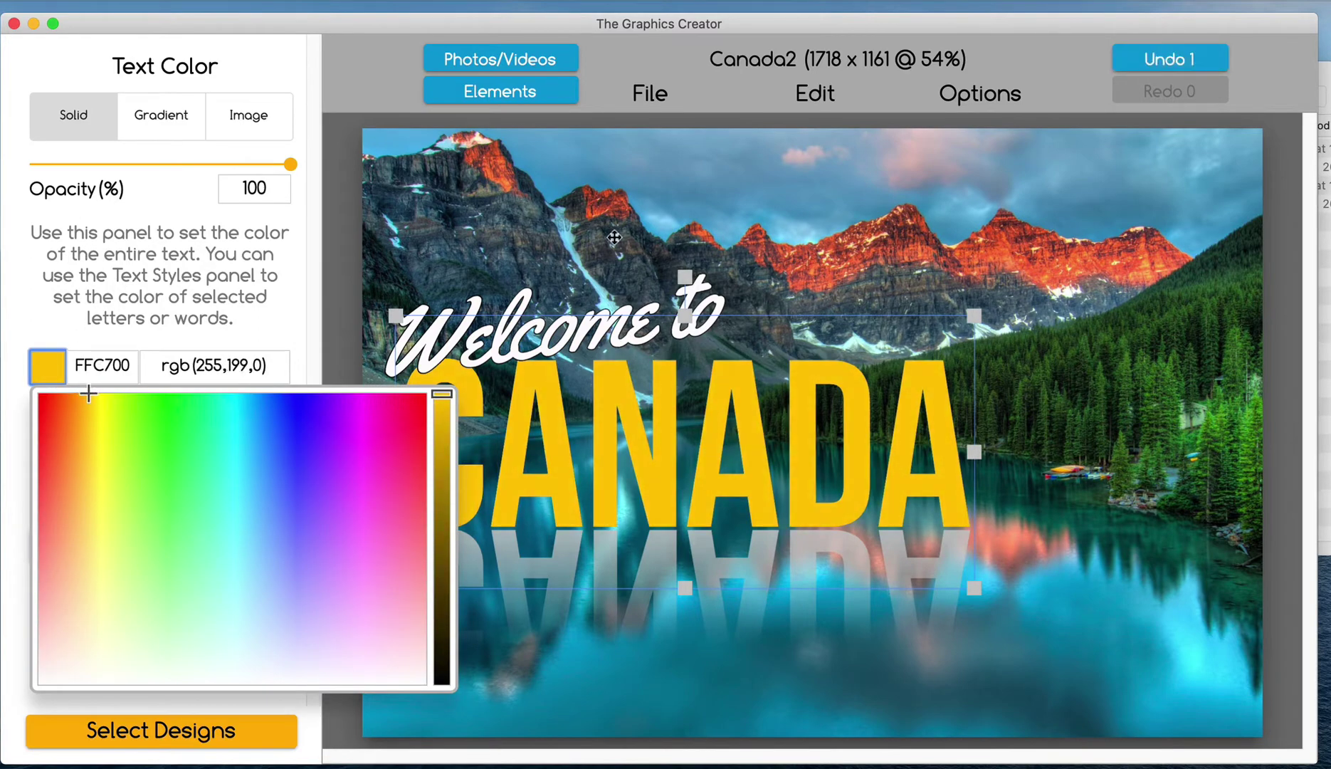
{"action": "left_click", "coordinate": [611, 239]}
- Enlarge the "Welcome to" text toward its upper-right corner and move it down so it overlaps the top of CANADA
{"action": "left_click", "coordinate": [646, 326]}
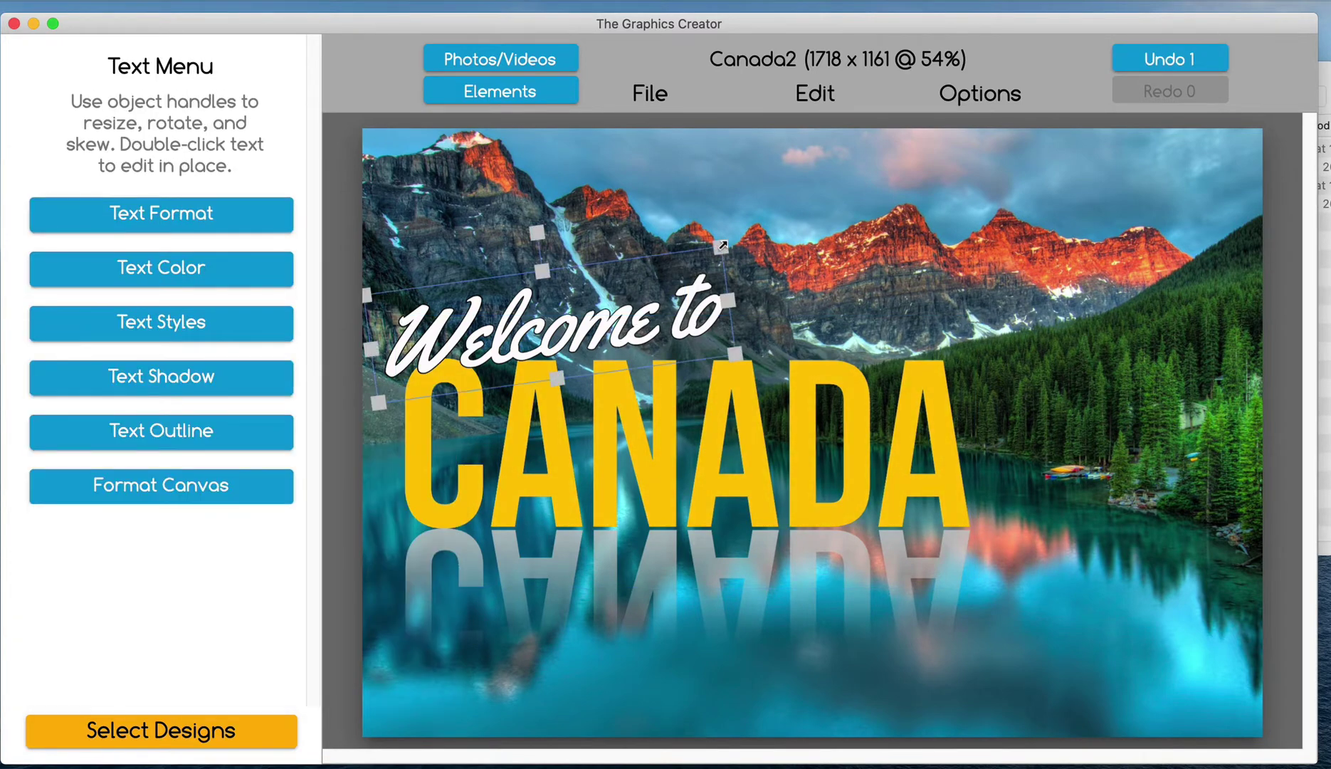
{"action": "left_click_drag", "start_coordinate": [722, 244], "coordinate": [835, 206]}
{"action": "left_click", "coordinate": [622, 324]}
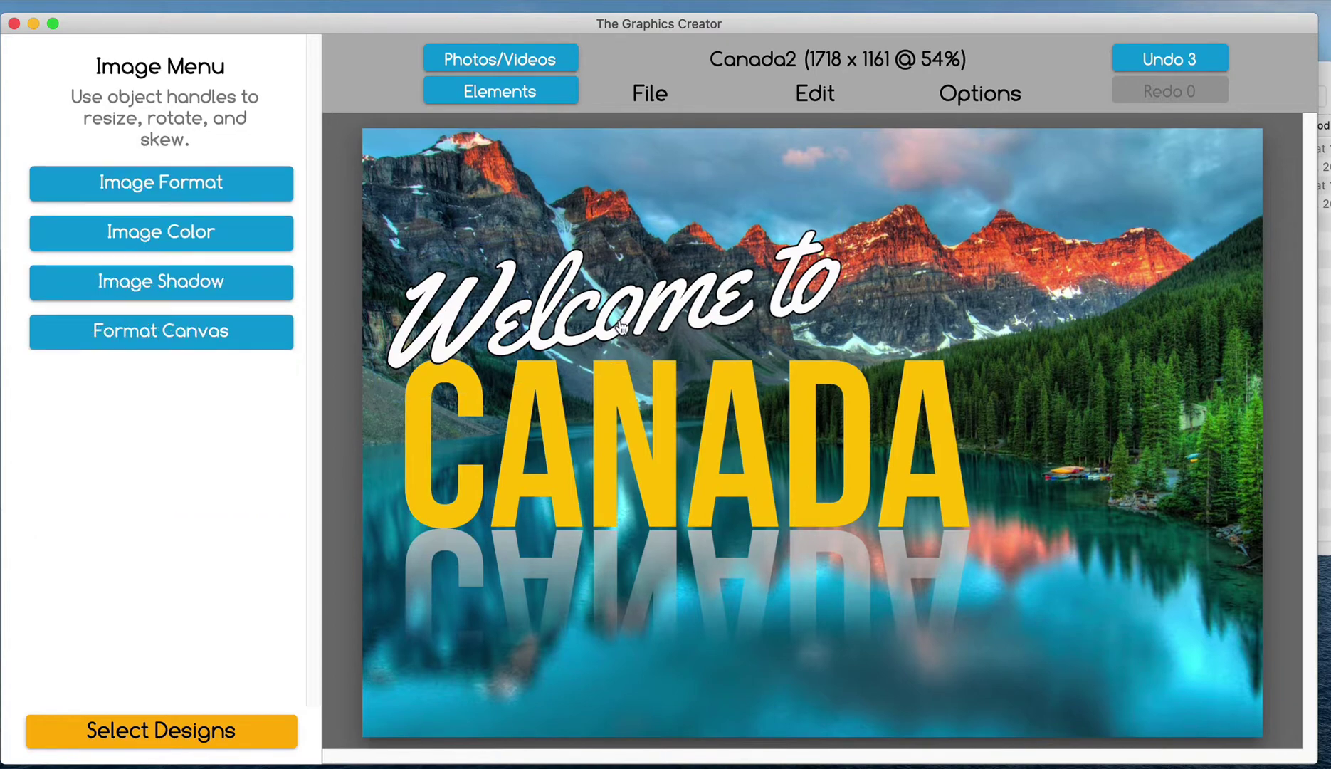
{"action": "left_click_drag", "start_coordinate": [622, 325], "coordinate": [615, 351]}
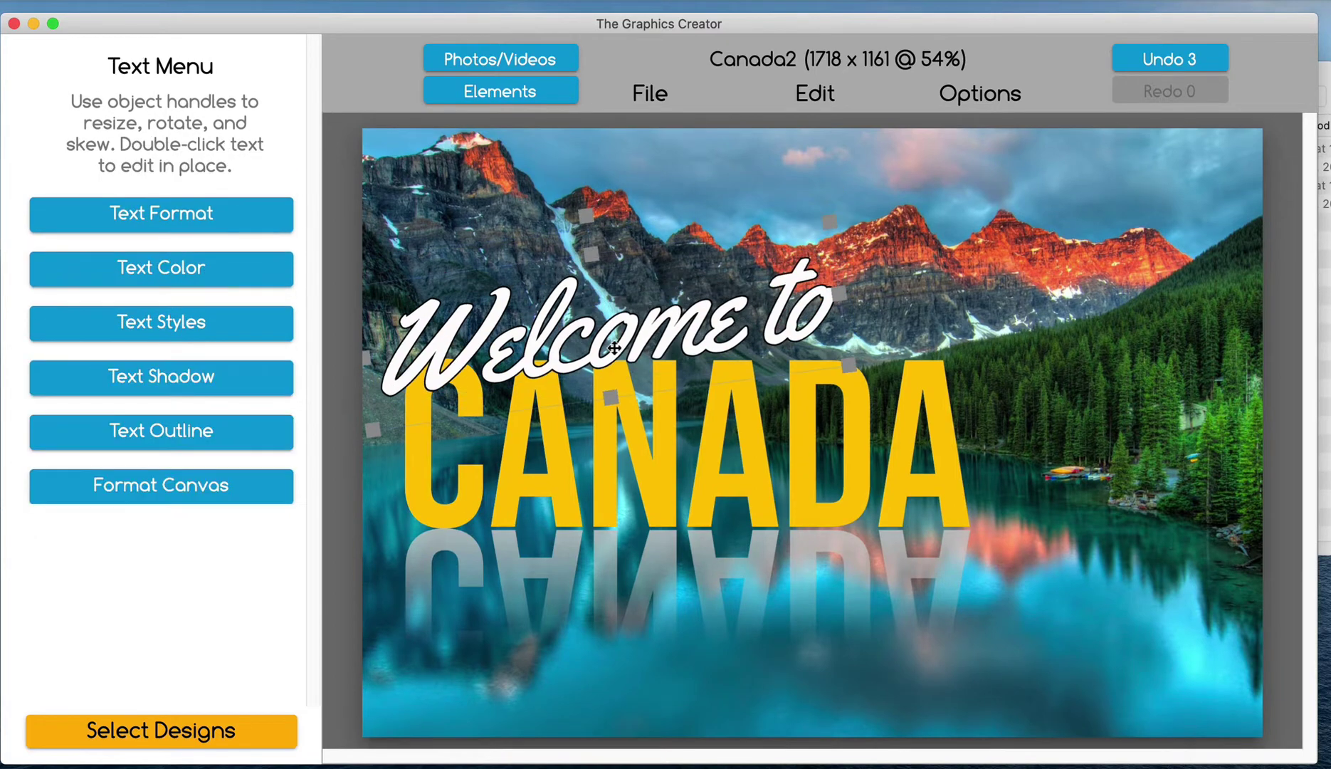
- Save the edited design as a new version named Canada 3 in the existing Canada Images set
{"action": "left_click", "coordinate": [651, 94]}
{"action": "left_click", "coordinate": [640, 220]}
{"action": "type", "text": "Canada 3"}
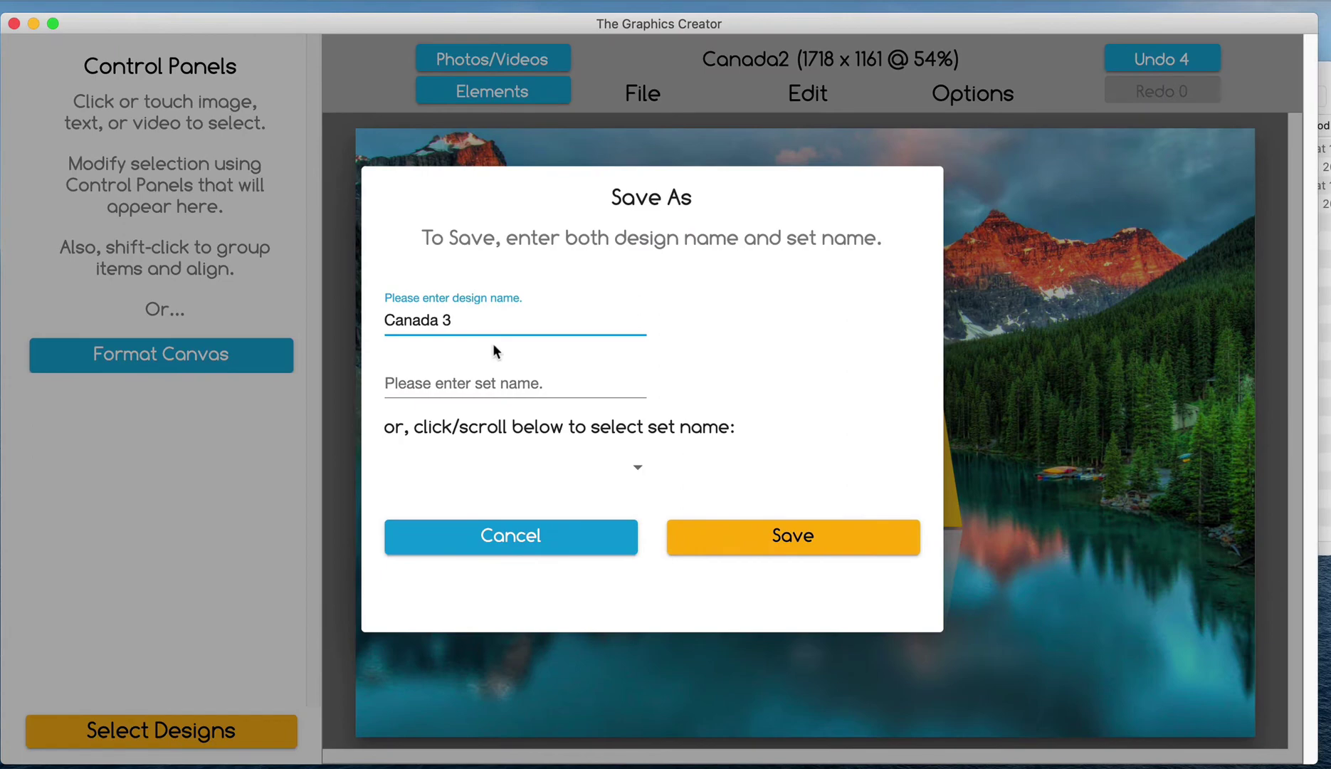
{"action": "left_click", "coordinate": [637, 466]}
{"action": "left_click", "coordinate": [461, 468]}
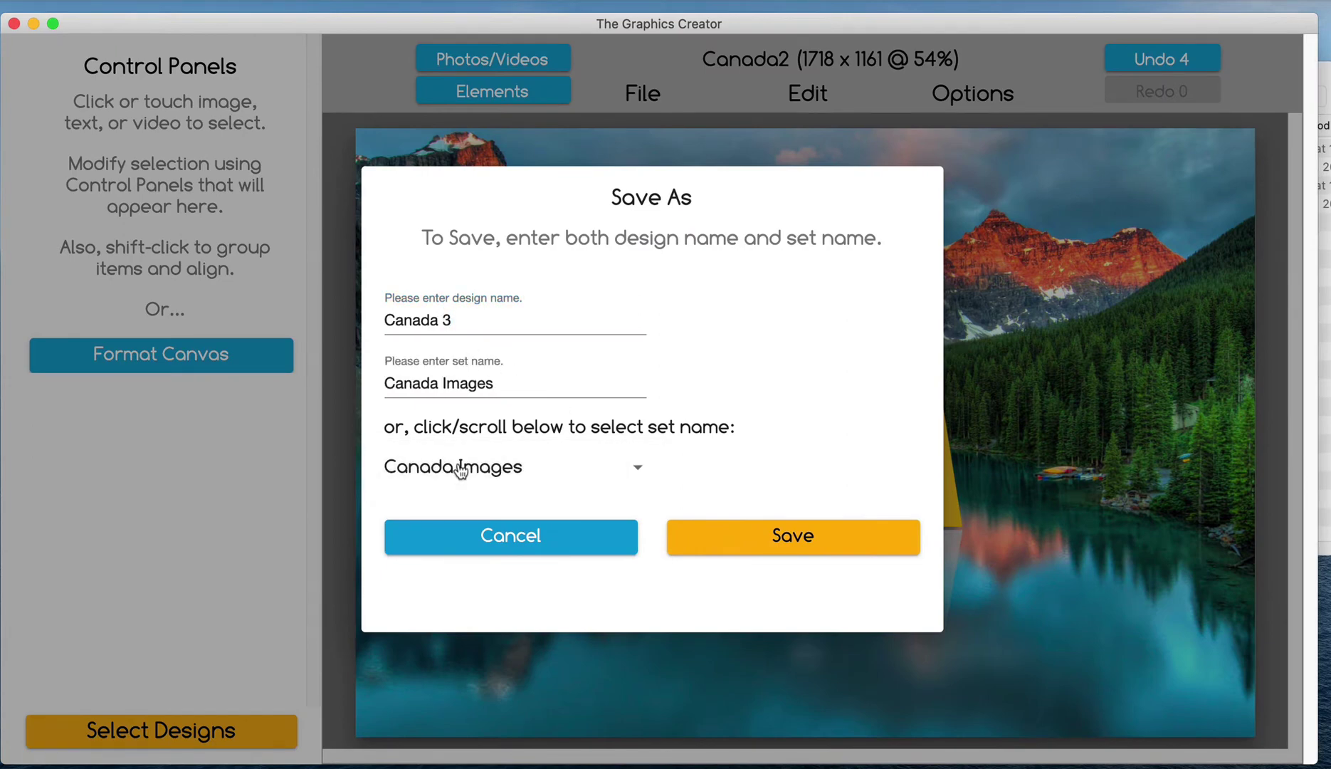
{"action": "left_click", "coordinate": [731, 535]}
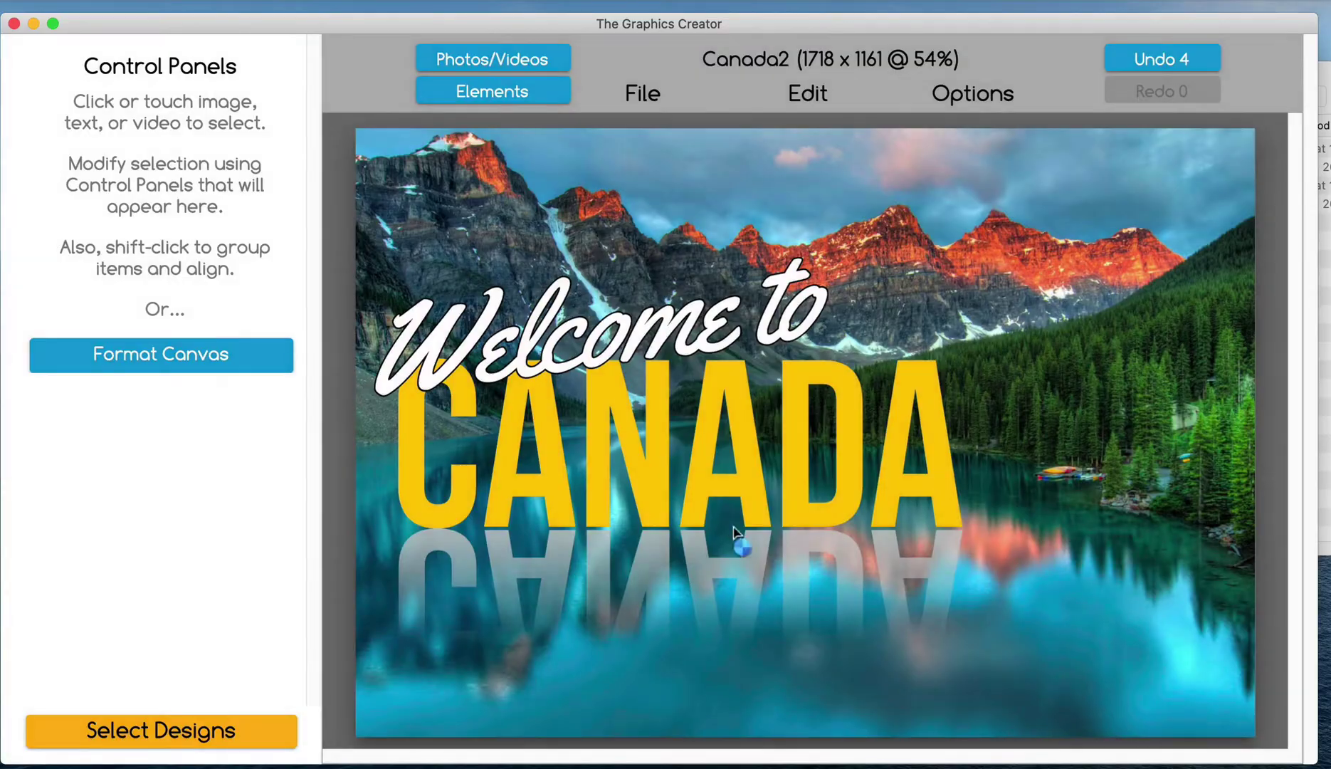
- Open the Canada 3 design from the Canada Images set and delete its mountain lake background photo
{"action": "left_click", "coordinate": [208, 729]}
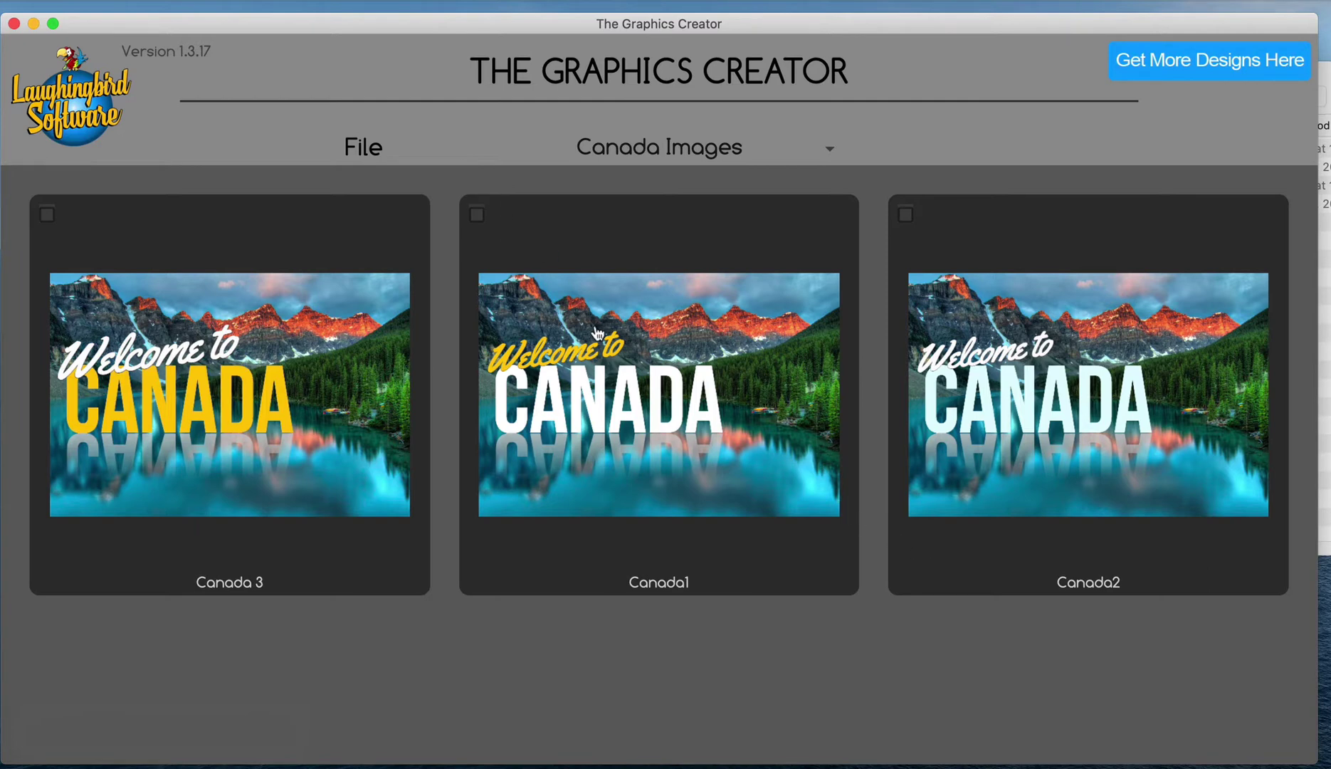
{"action": "left_click", "coordinate": [288, 367]}
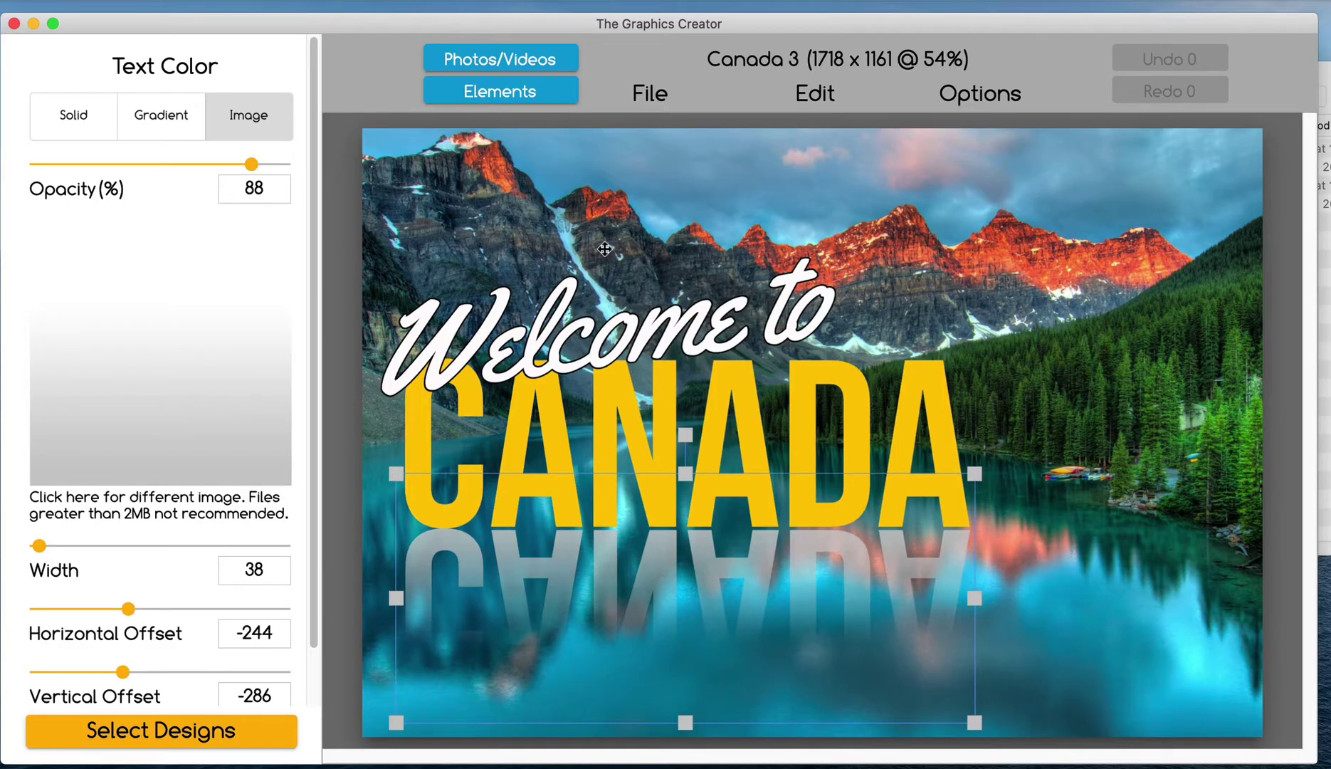
{"action": "left_click_drag", "start_coordinate": [598, 236], "coordinate": [588, 248]}
{"action": "key", "text": "Delete"}
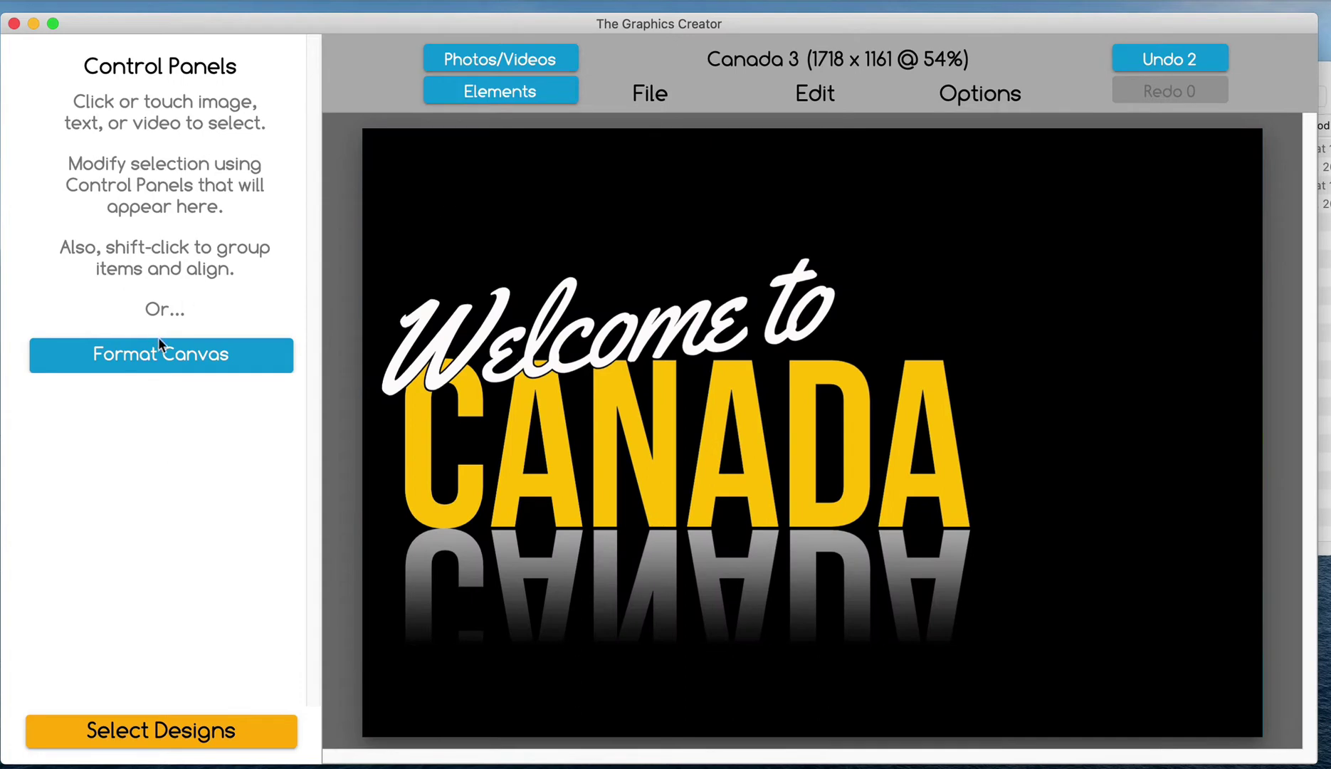
- Search Pexels photos for Paris and add the lit Louvre pyramid photo to the canvas
{"action": "left_click", "coordinate": [449, 61]}
{"action": "left_click", "coordinate": [196, 239]}
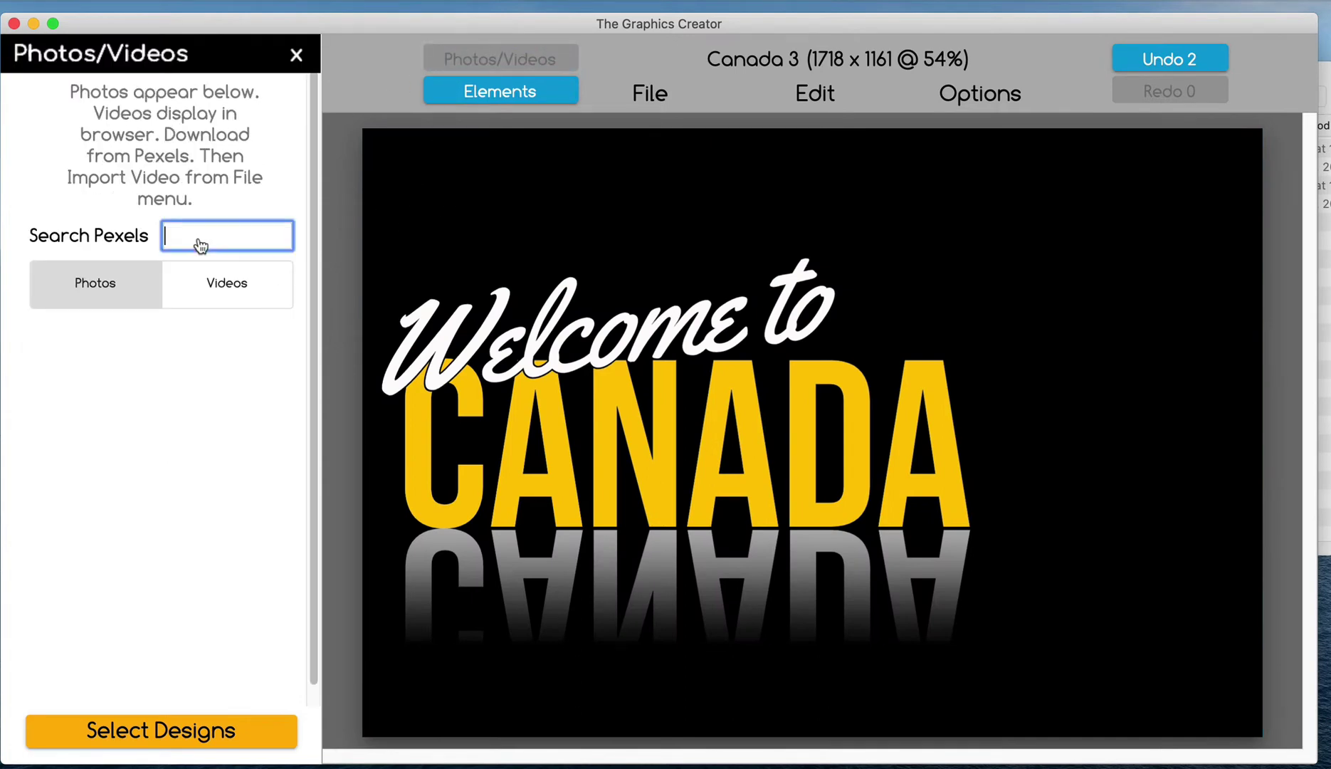
{"action": "type", "text": "Paris"}
{"action": "key", "text": "Return"}
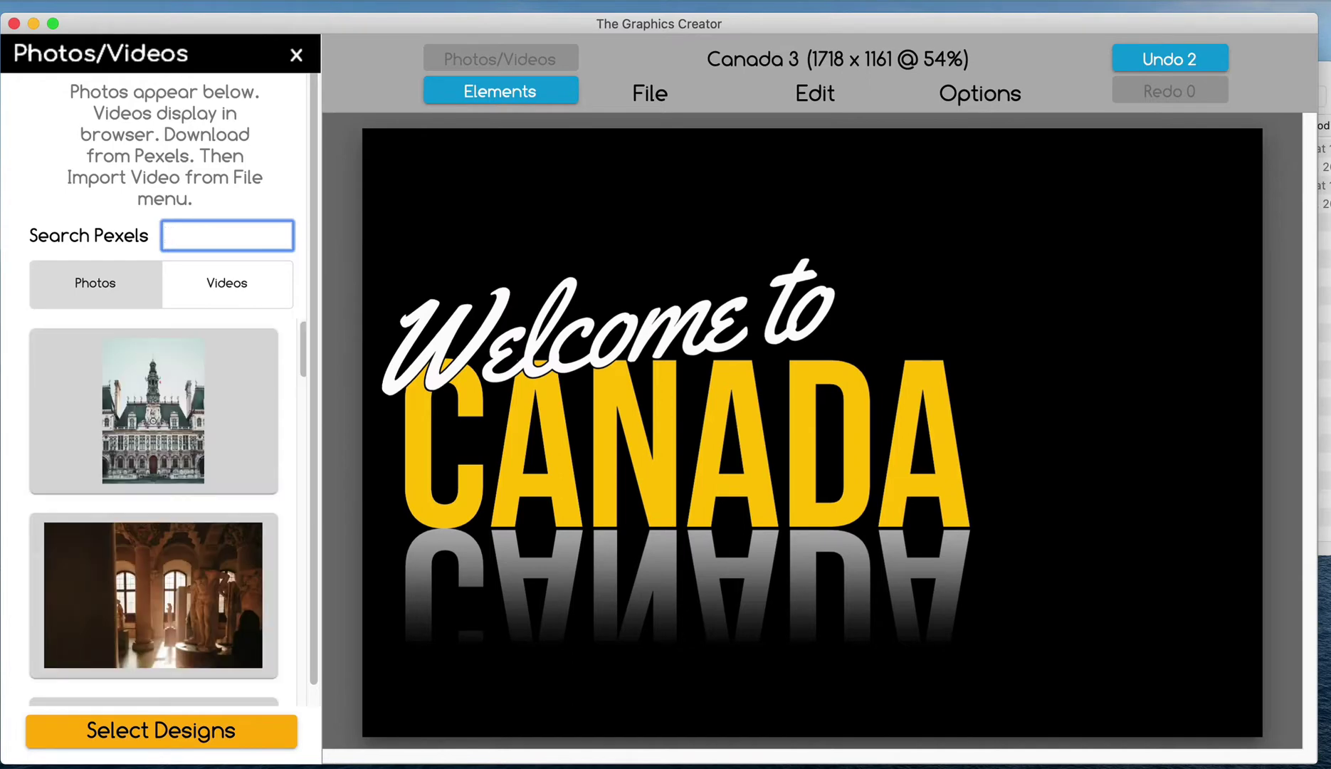
{"action": "scroll", "coordinate": [191, 331], "scroll_direction": "down", "scroll_amount": 10}
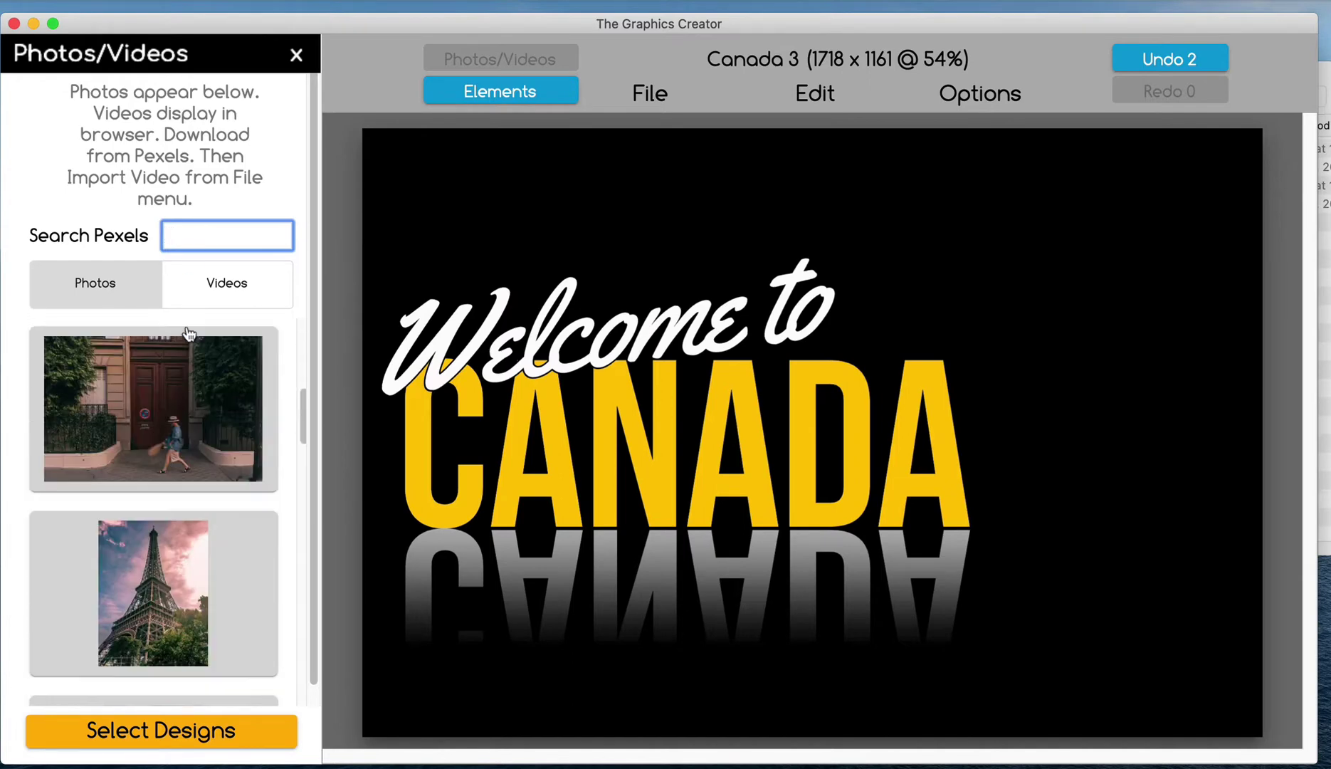
{"action": "scroll", "coordinate": [187, 334], "scroll_direction": "down", "scroll_amount": 10}
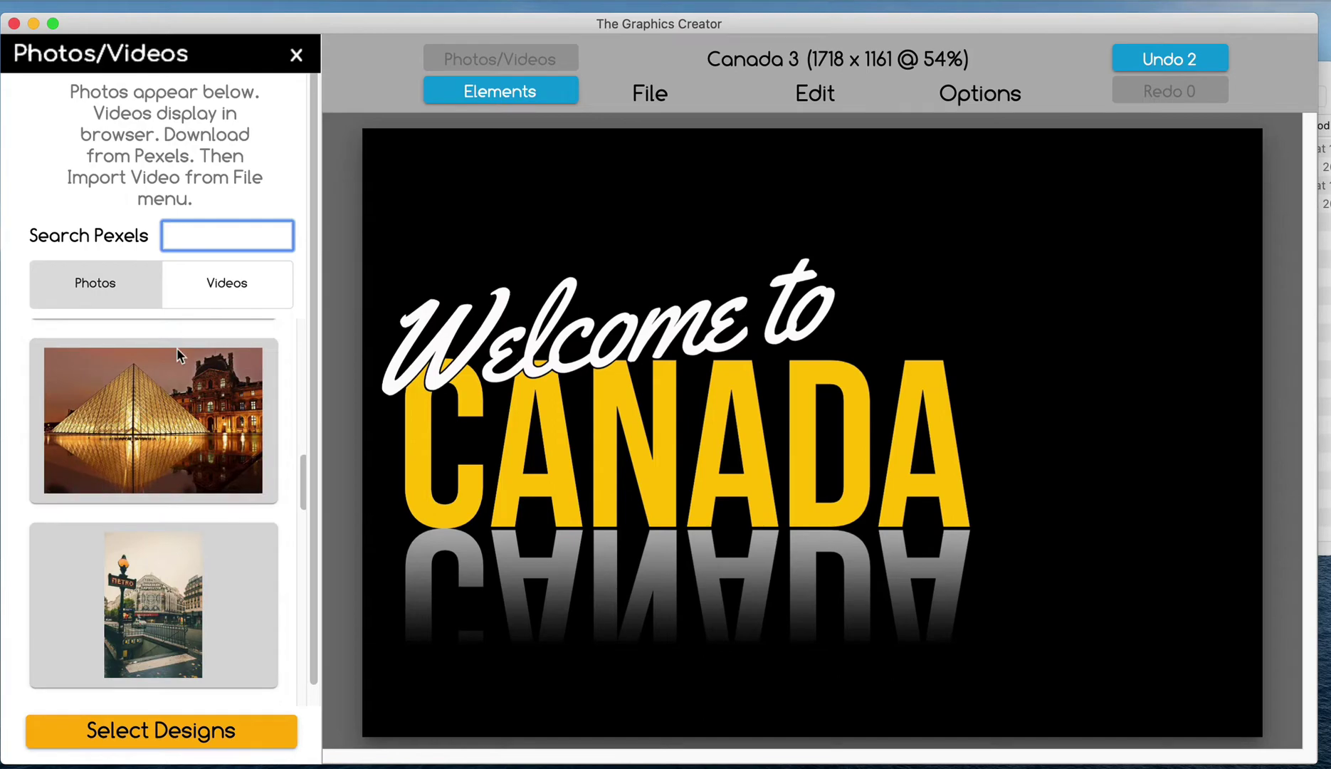
{"action": "left_click_drag", "start_coordinate": [140, 434], "coordinate": [701, 253]}
- Enlarge the Louvre pyramid photo to cover the whole canvas and send it to the back, behind the text
{"action": "left_click_drag", "start_coordinate": [770, 328], "coordinate": [572, 196]}
{"action": "left_click_drag", "start_coordinate": [941, 522], "coordinate": [1261, 735]}
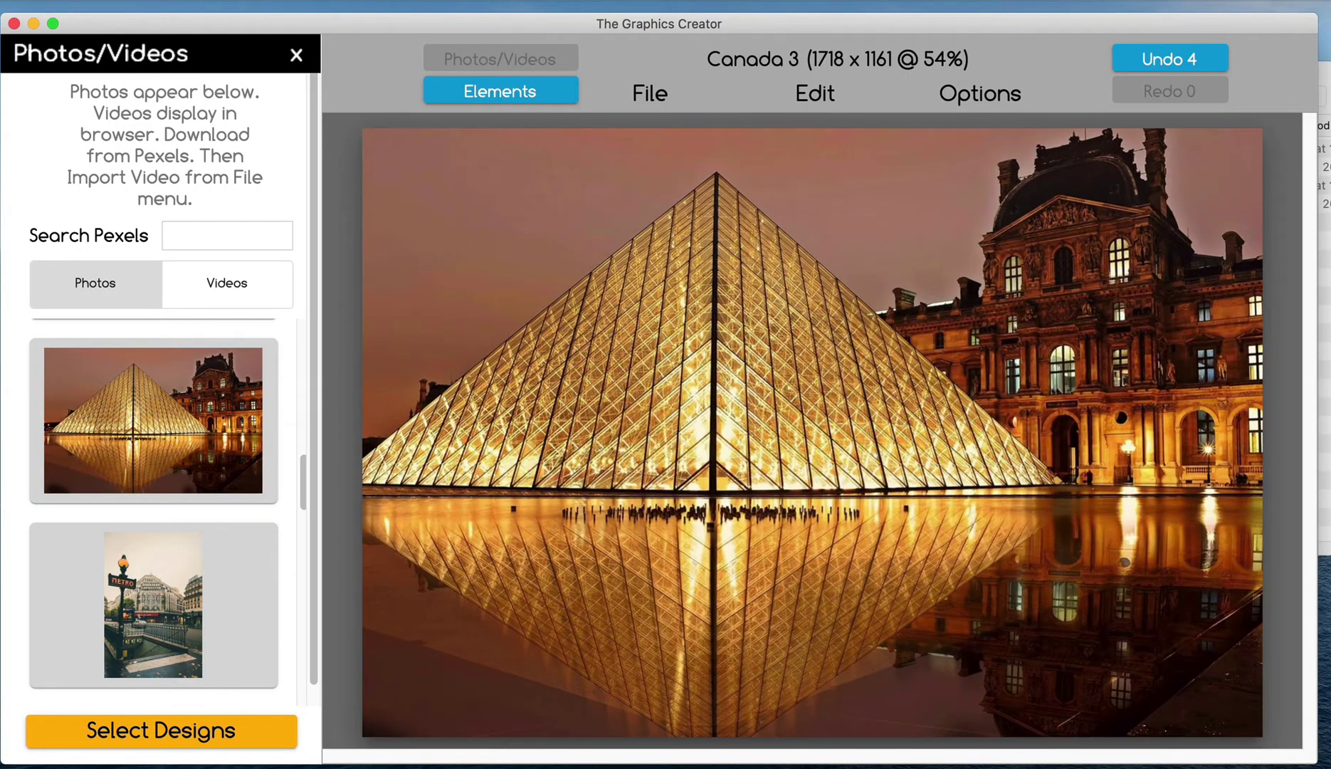
{"action": "left_click", "coordinate": [988, 108]}
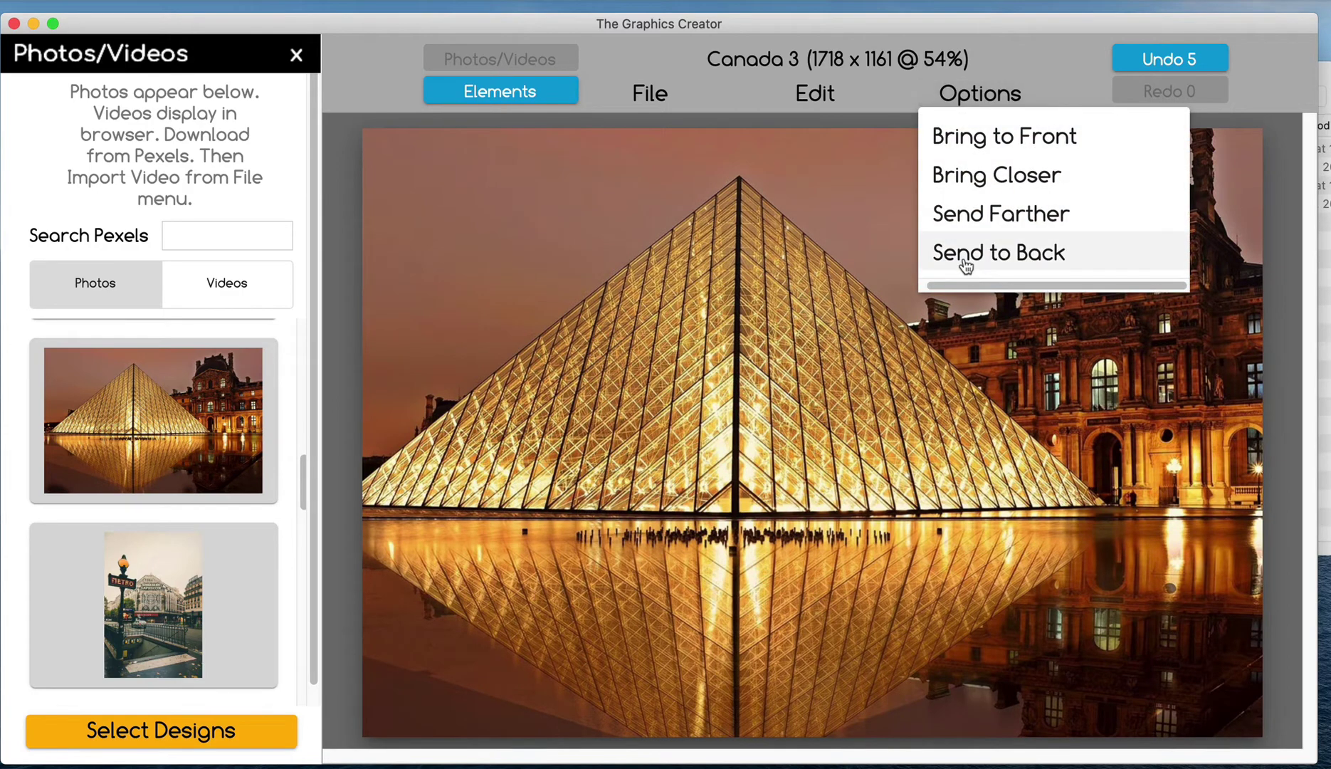
{"action": "left_click", "coordinate": [962, 259]}
- Delete the faded CANADA reflection text below the yellow CANADA title
{"action": "left_click", "coordinate": [714, 461]}
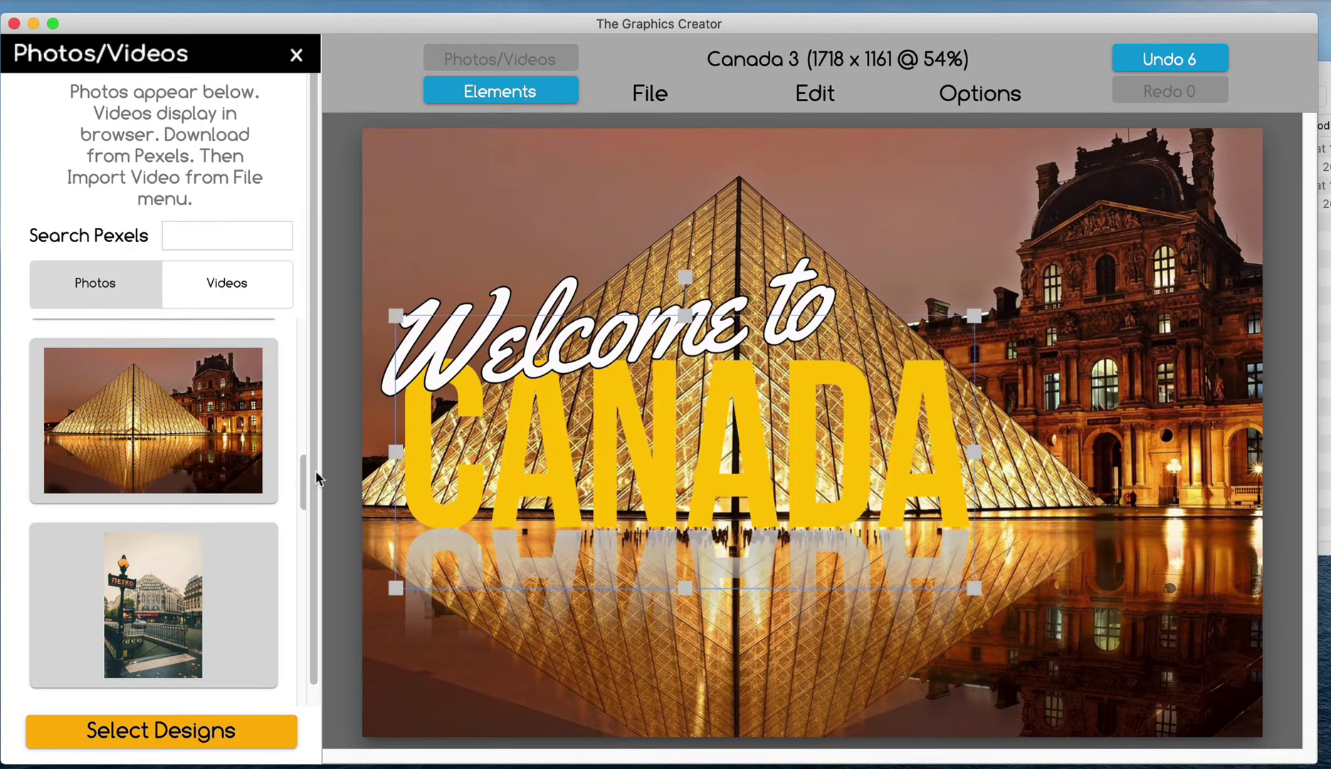
{"action": "left_click", "coordinate": [514, 575]}
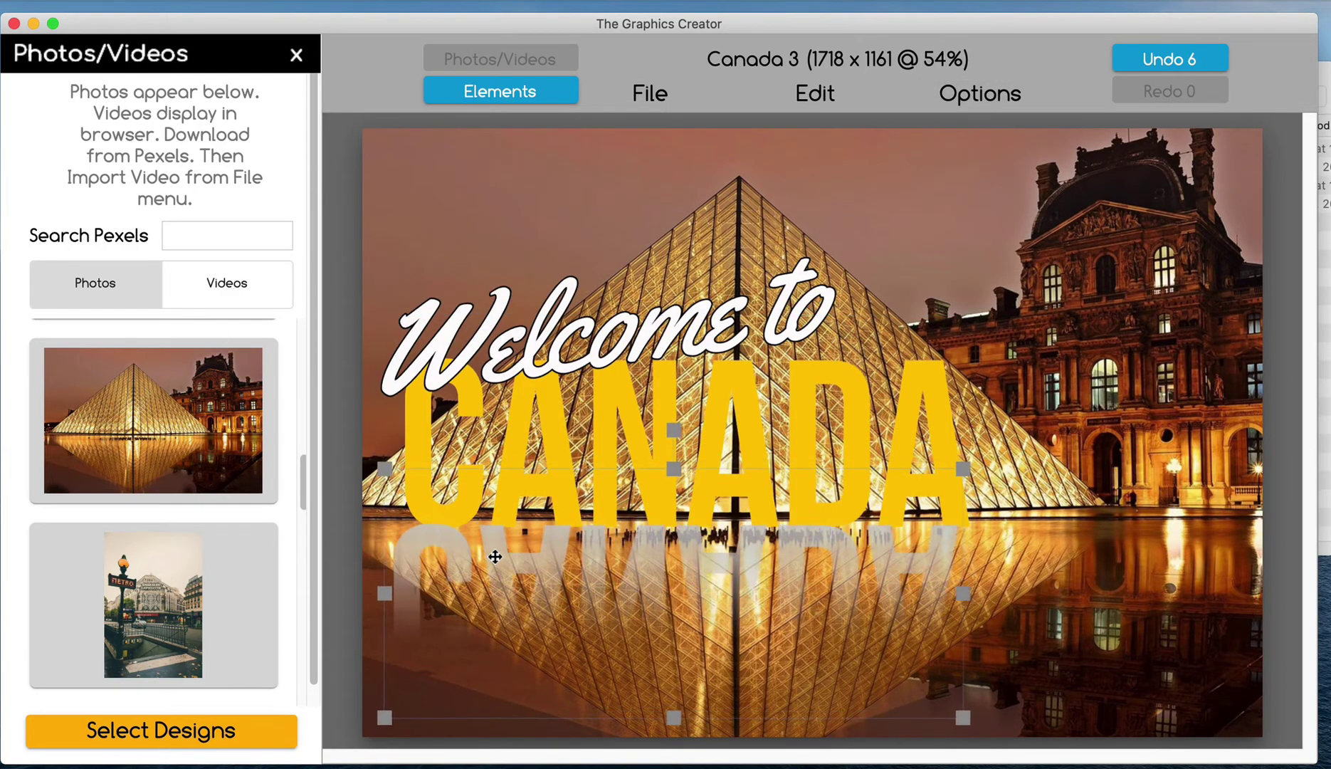
{"action": "key", "text": "Delete"}
- Replace the CANADA text with PARIS and resize both texts so a smaller "Welcome to" overlaps the enlarged PARIS
{"action": "left_click", "coordinate": [657, 465]}
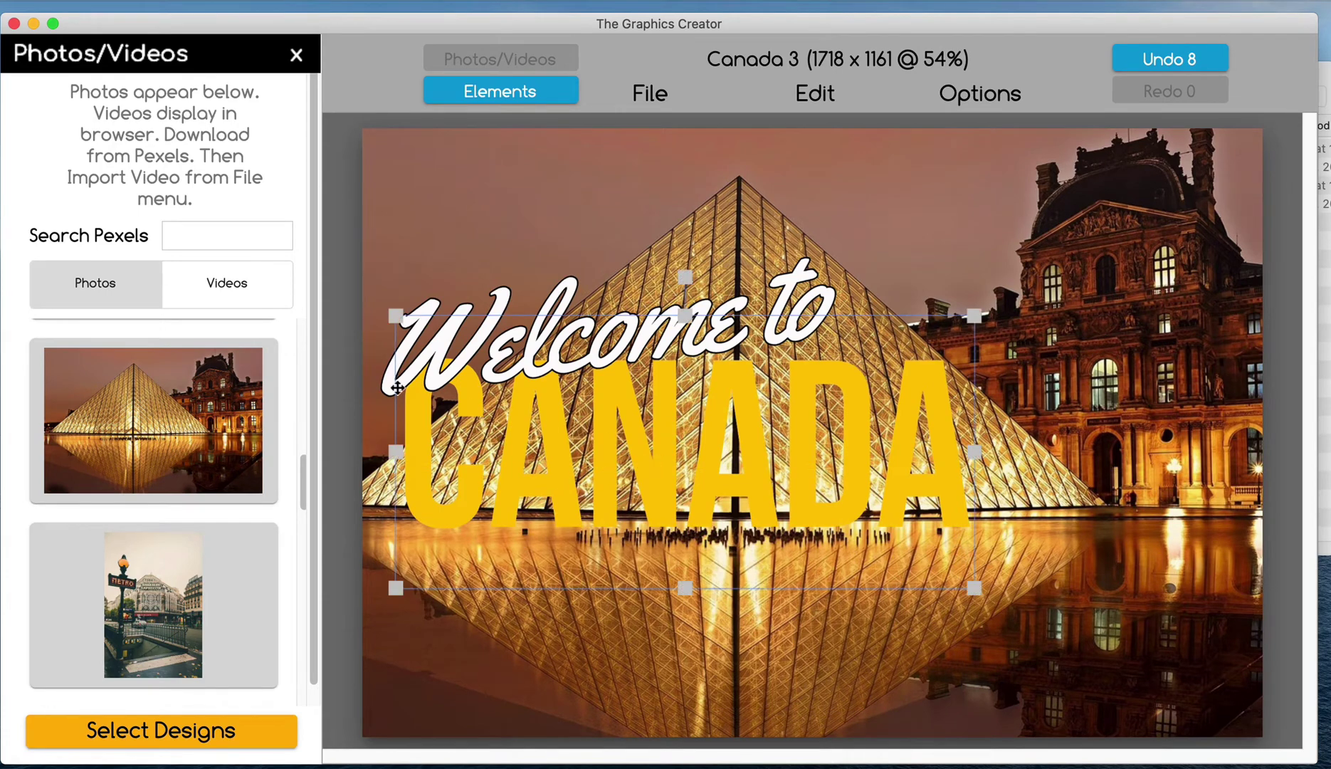
{"action": "double_click", "coordinate": [549, 458]}
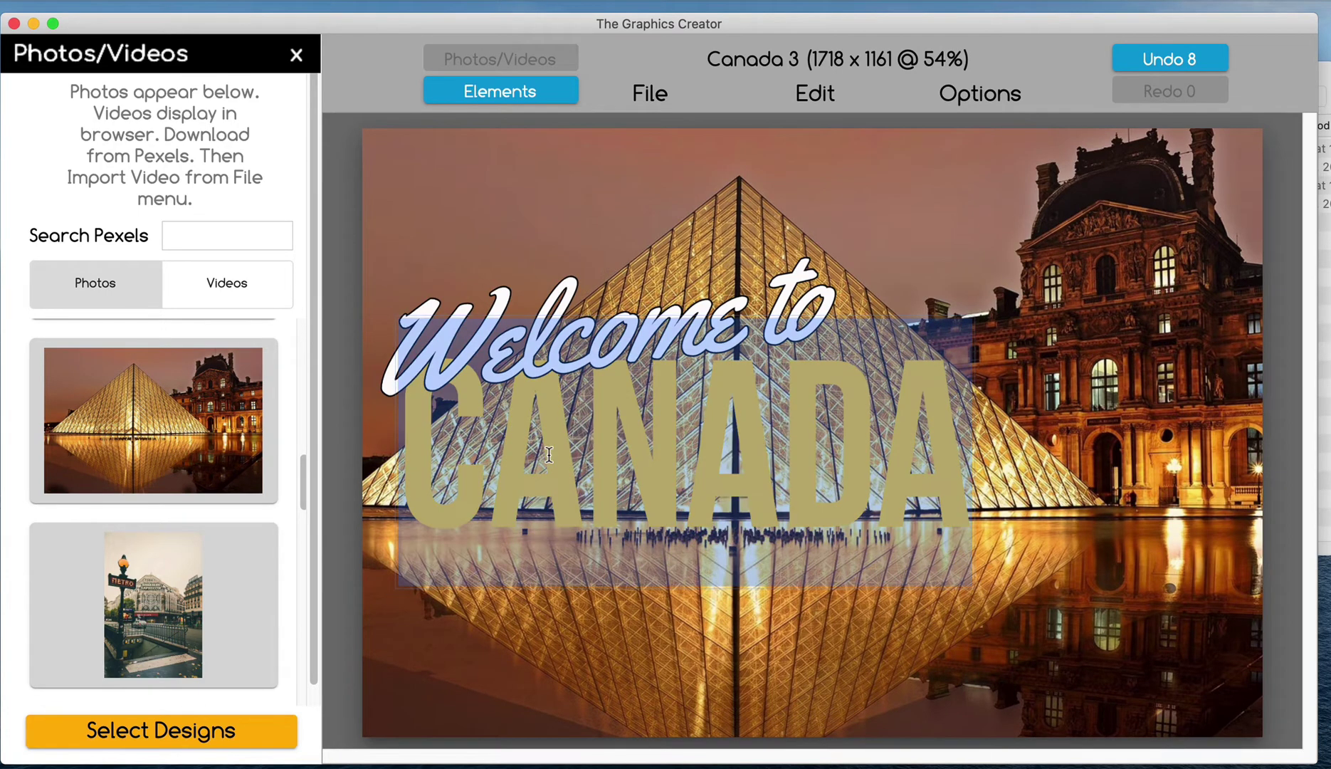
{"action": "type", "text": "PARIS"}
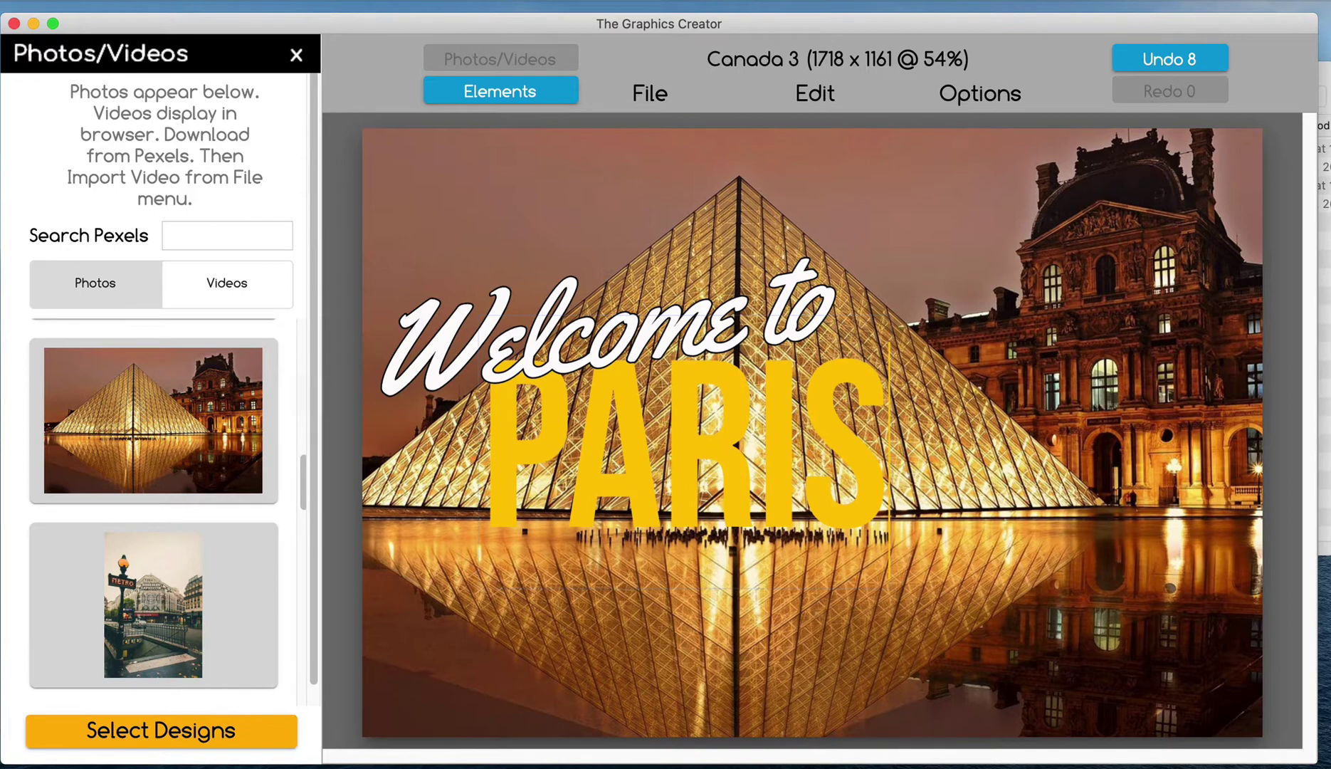
{"action": "left_click", "coordinate": [354, 266]}
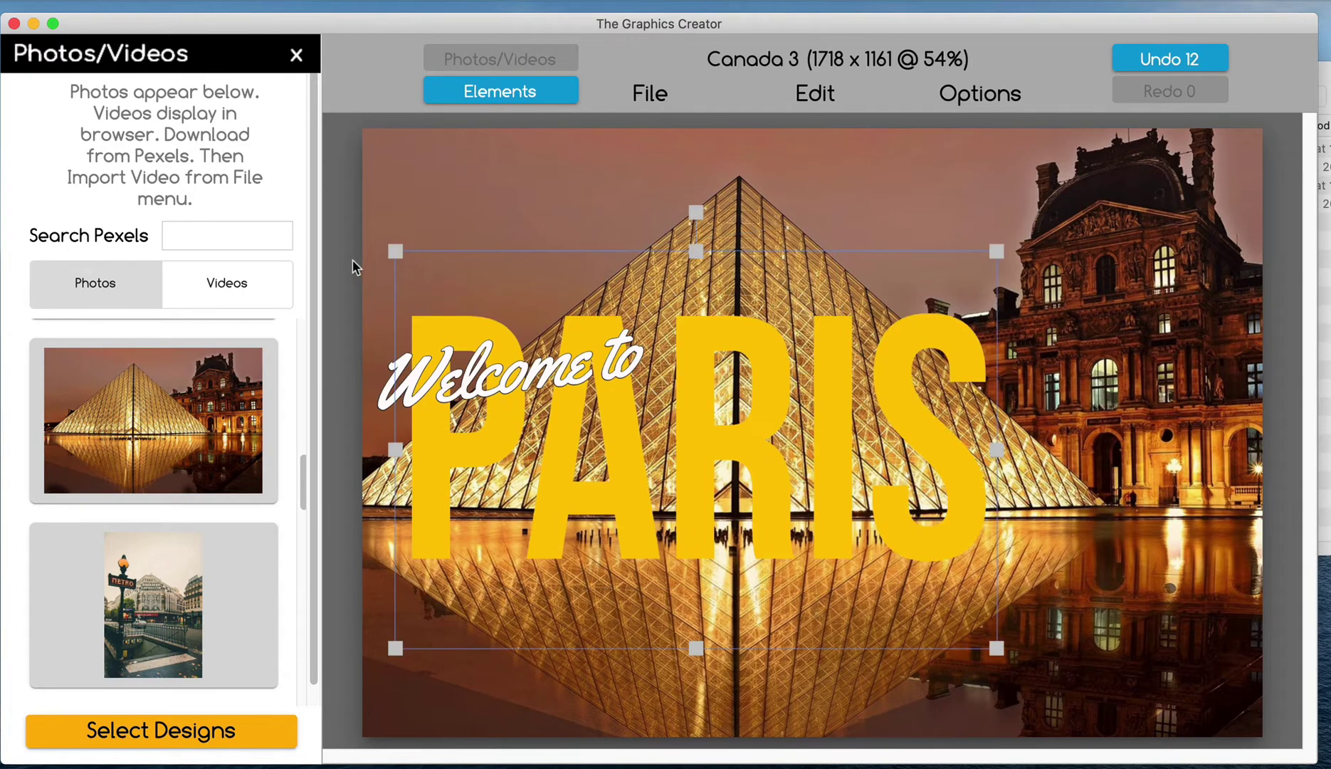
- Change the solid color of the PARIS text to white FFFFFF
{"action": "left_click", "coordinate": [296, 56]}
{"action": "left_click", "coordinate": [573, 408]}
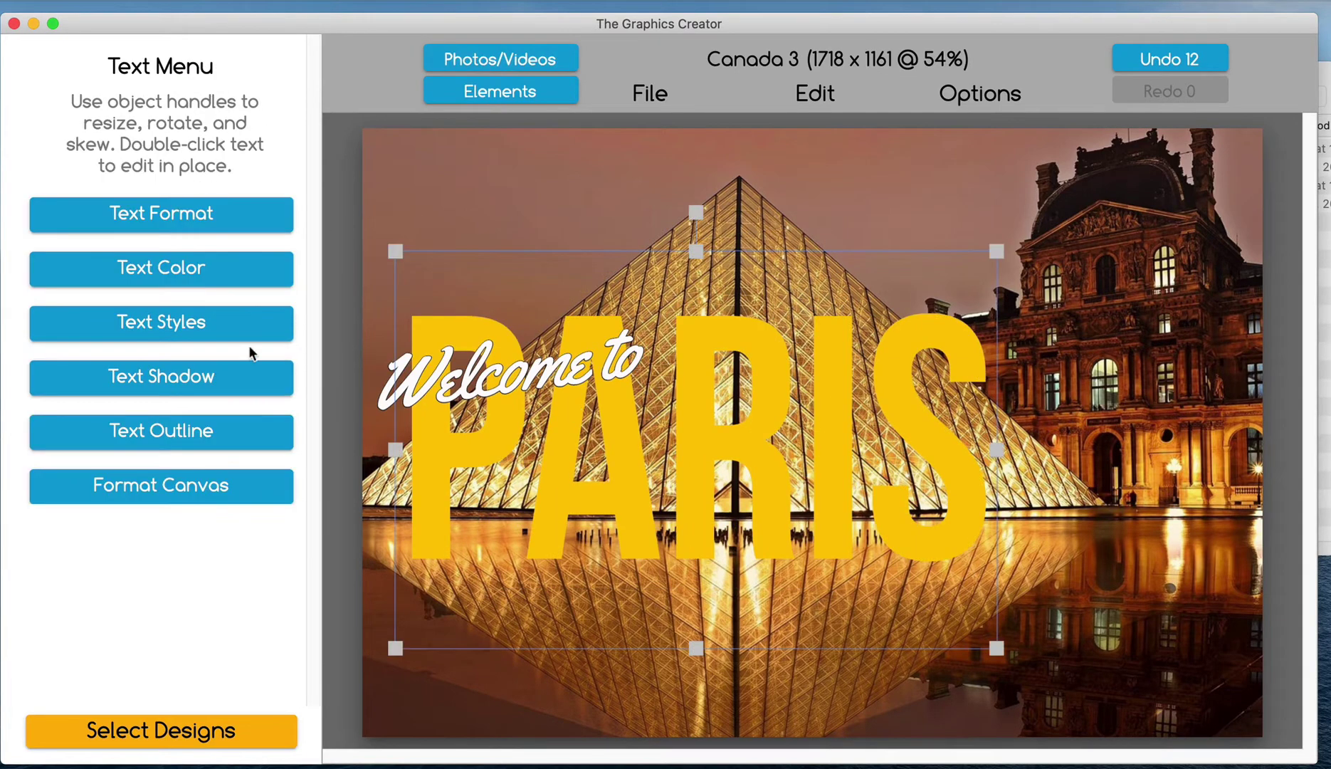
{"action": "left_click", "coordinate": [184, 268]}
{"action": "left_click", "coordinate": [47, 366]}
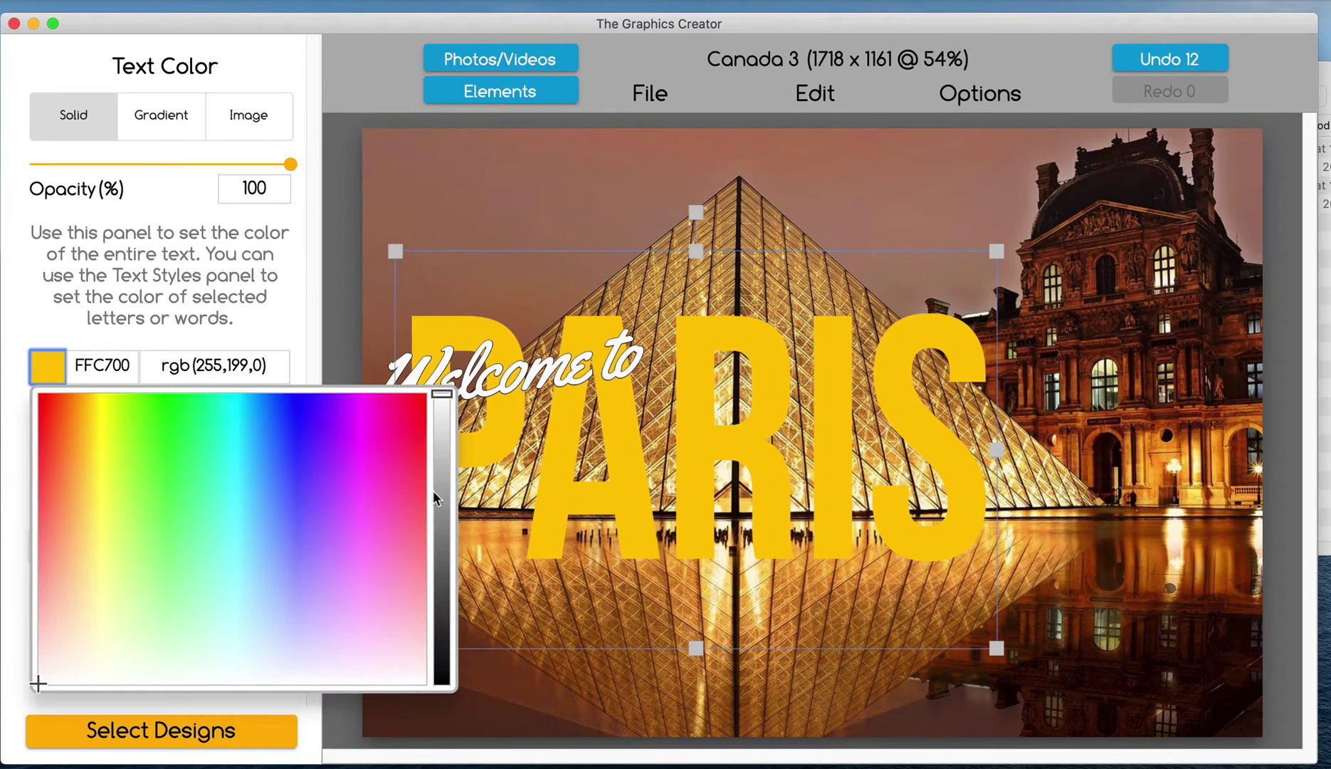
{"action": "left_click", "coordinate": [442, 398]}
{"action": "left_click", "coordinate": [161, 298]}
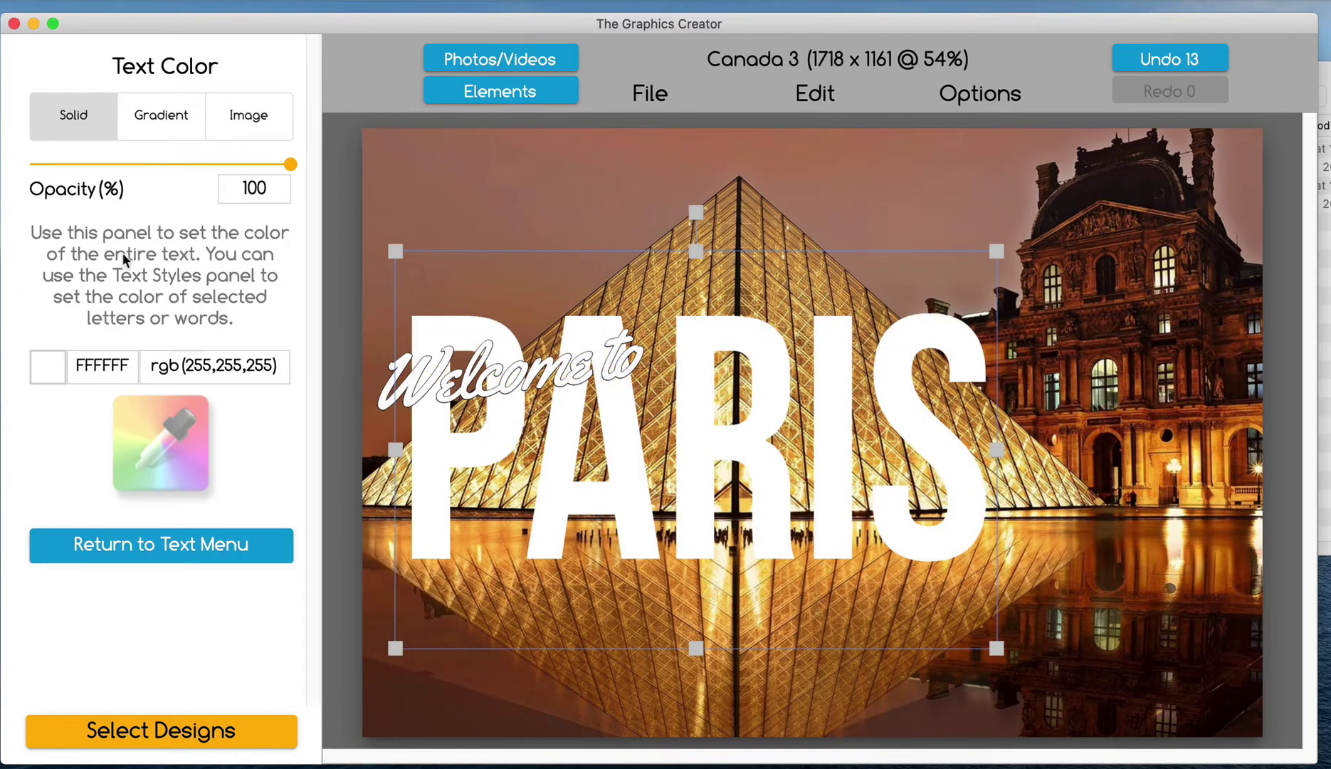
- Give the PARIS text a black 000000 outline with a strength of 1
{"action": "left_click", "coordinate": [201, 548]}
{"action": "left_click", "coordinate": [130, 434]}
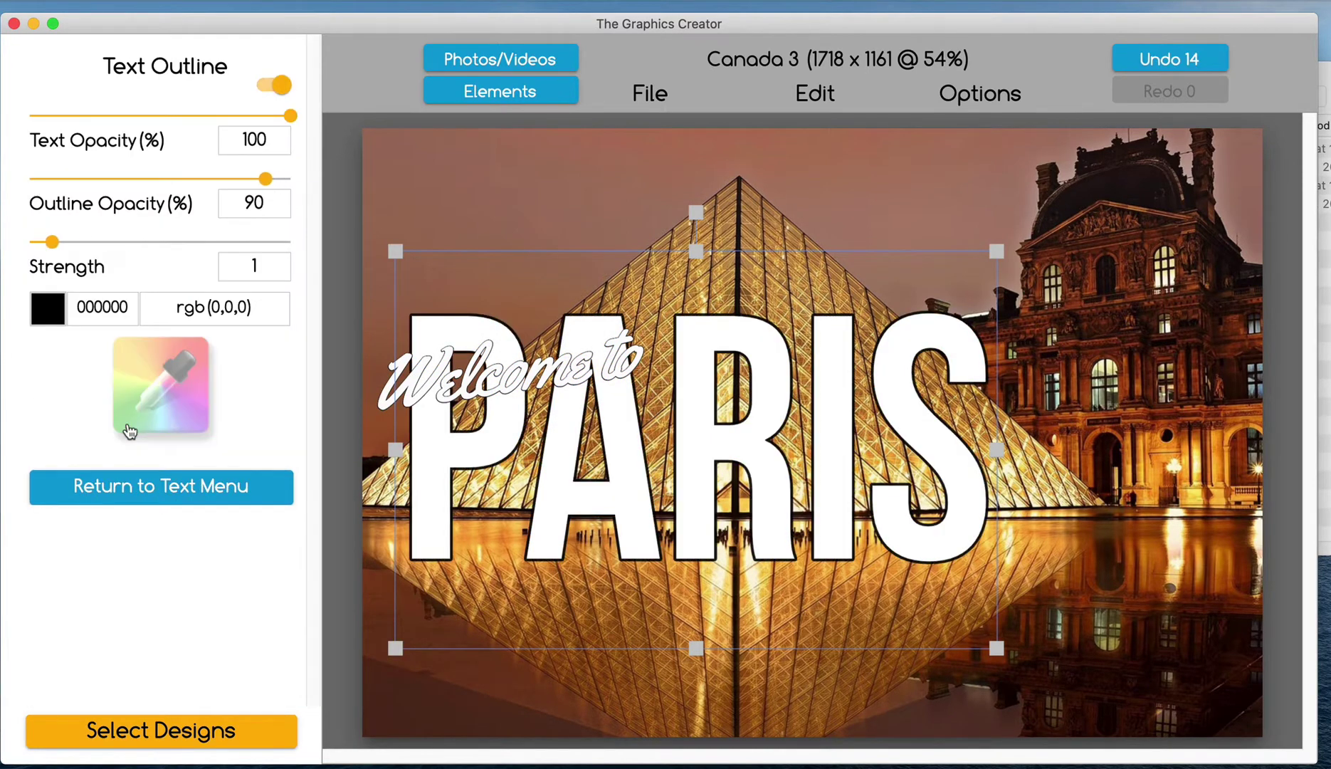
{"action": "left_click_drag", "start_coordinate": [40, 243], "coordinate": [37, 245]}
- Shrink the PARIS text slightly and move it down and right so it sits just below "Welcome to"
{"action": "left_click_drag", "start_coordinate": [996, 648], "coordinate": [952, 580]}
{"action": "left_click_drag", "start_coordinate": [767, 481], "coordinate": [883, 553]}
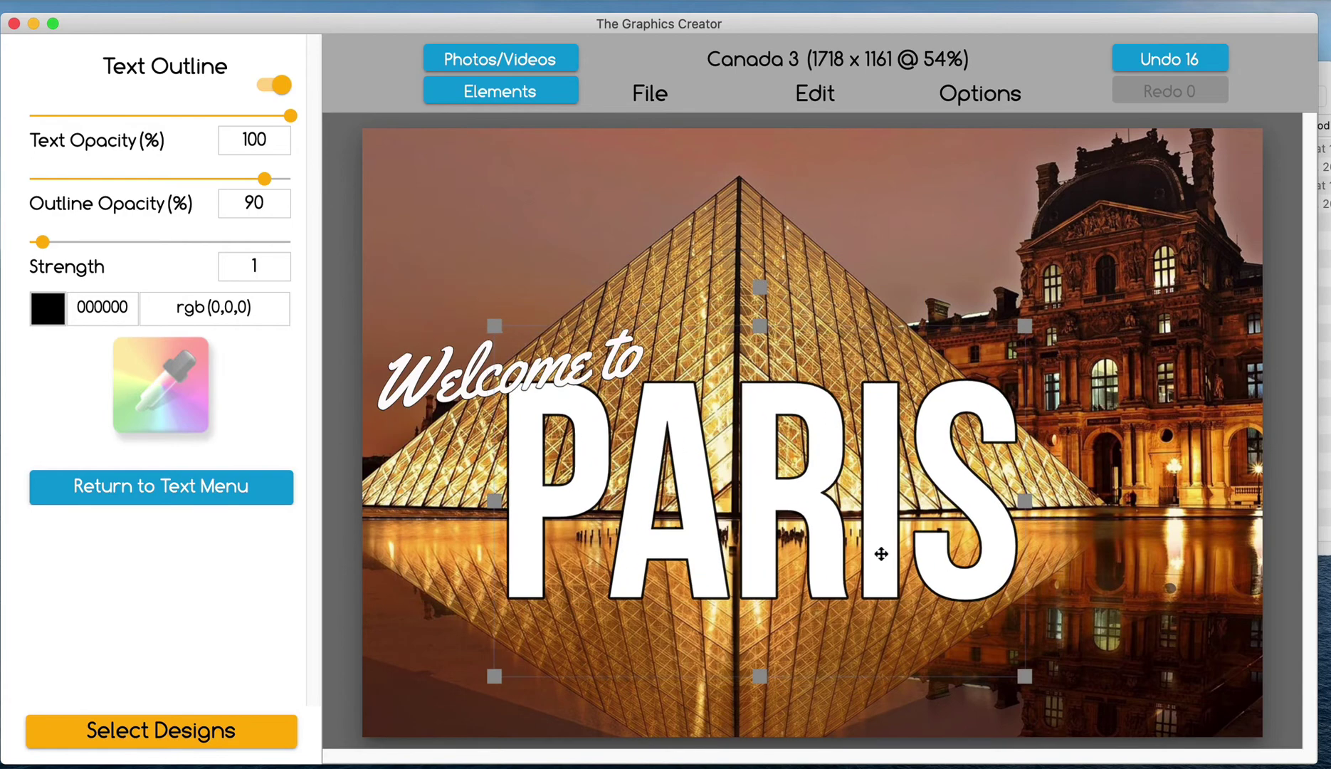
{"action": "left_click", "coordinate": [614, 380]}
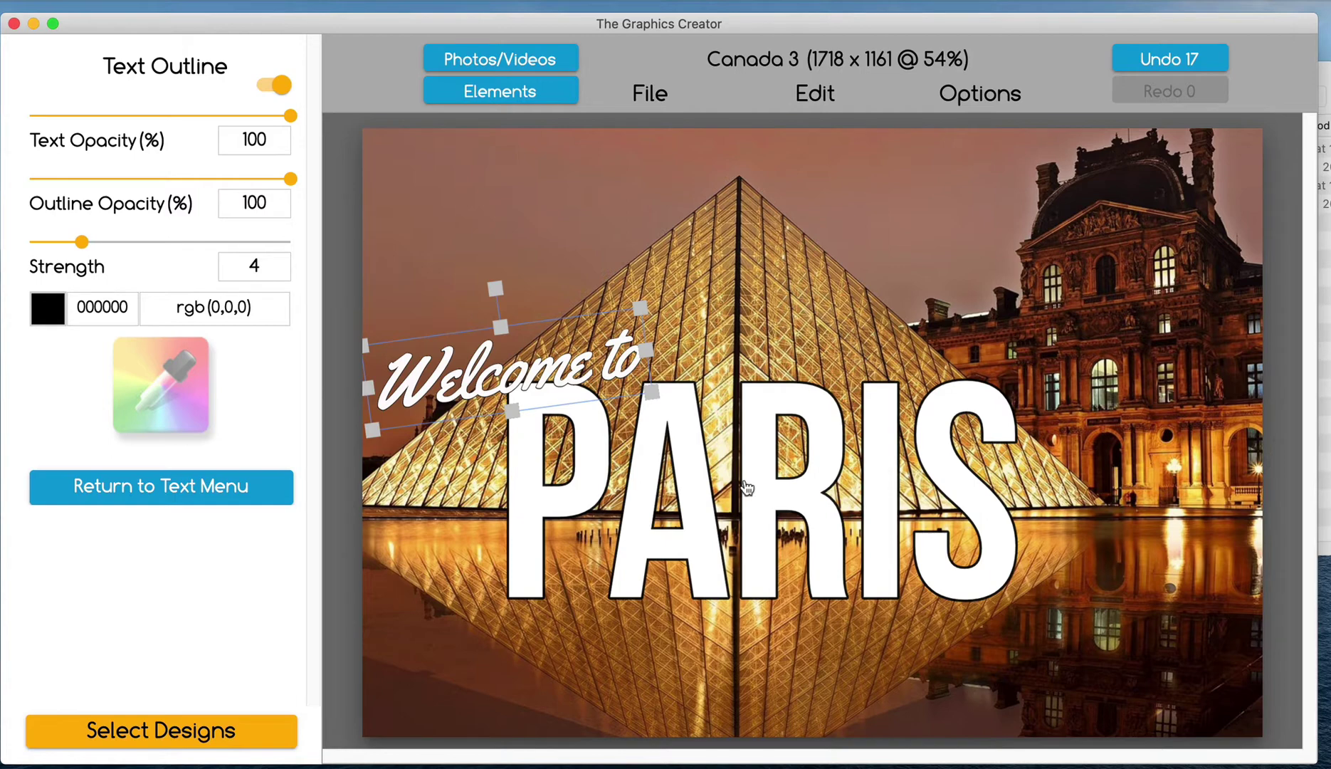
- Save the design under the name PARIS 1 in a new set named Paris Images
{"action": "left_click", "coordinate": [666, 94]}
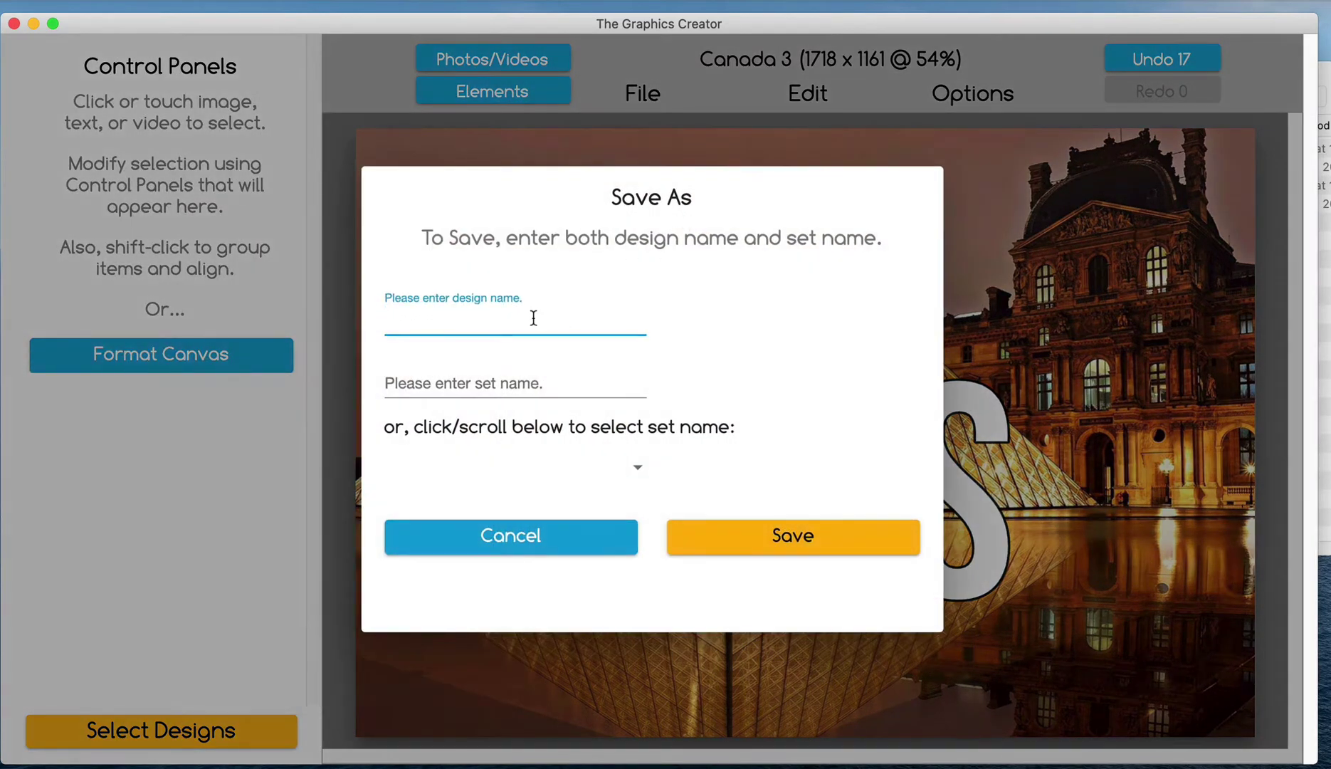
{"action": "type", "text": "PARIS 1"}
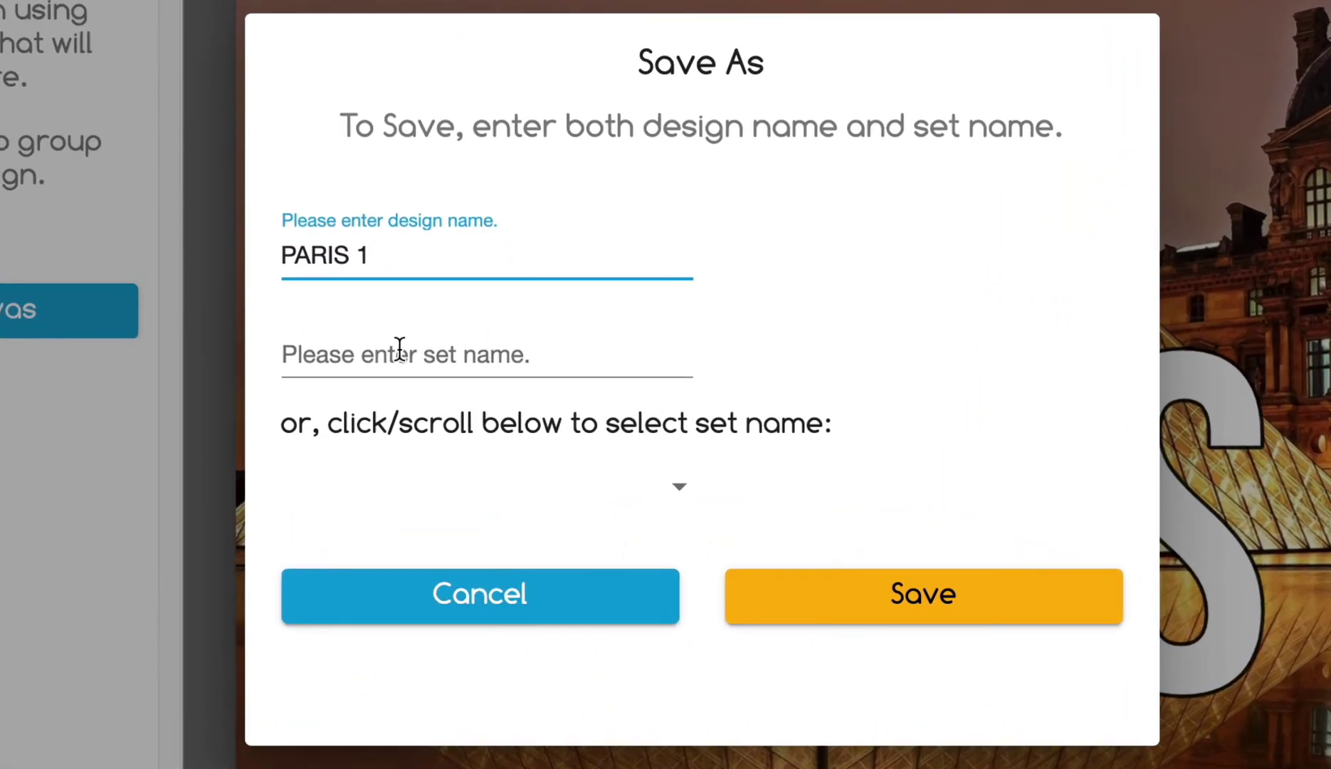
{"action": "left_click", "coordinate": [441, 373]}
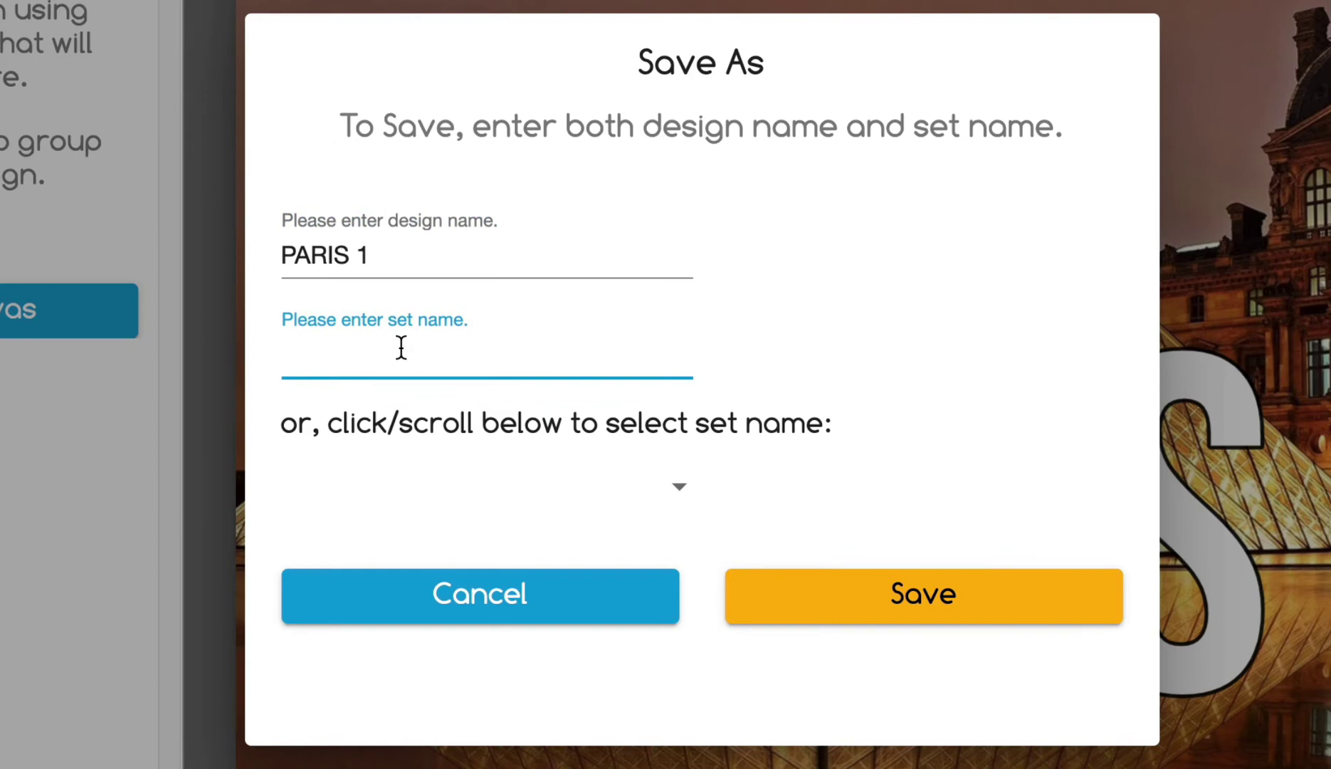
{"action": "type", "text": "Paris Images"}
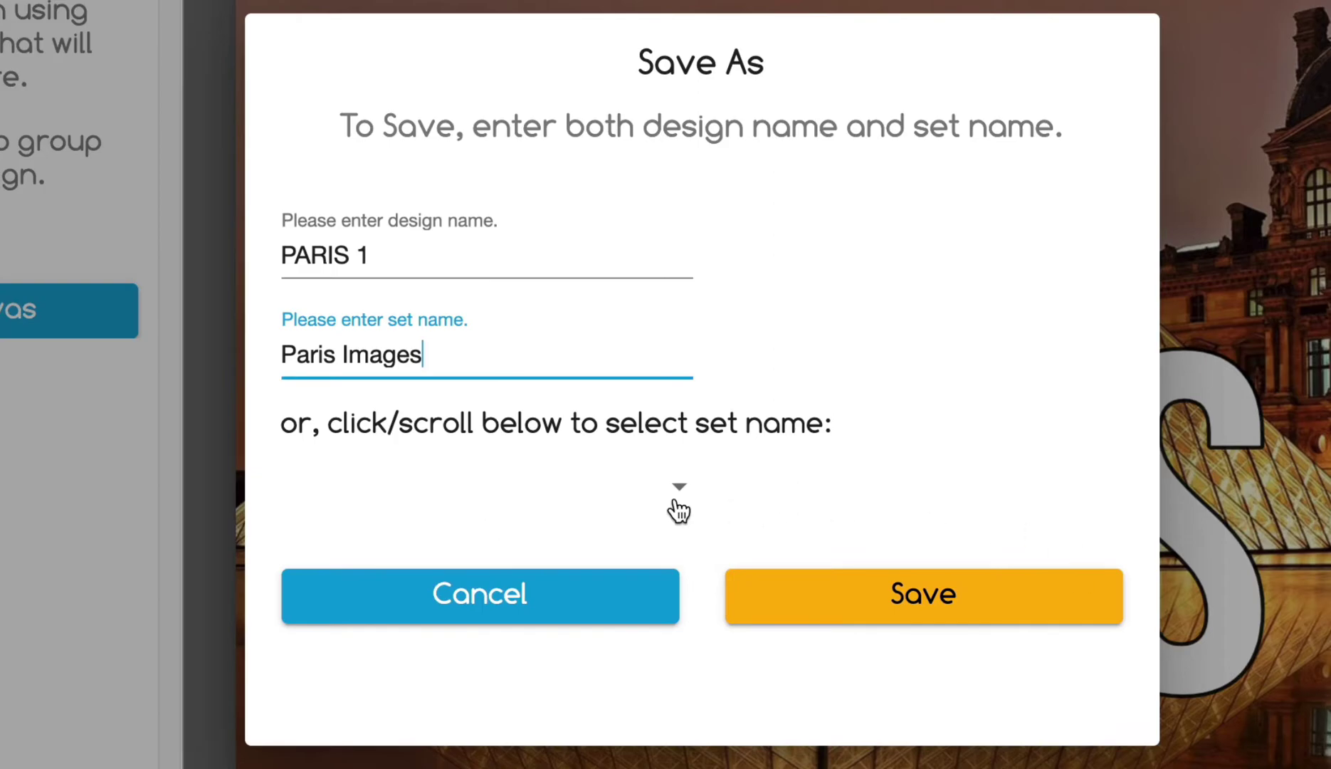
{"action": "left_click", "coordinate": [911, 612]}
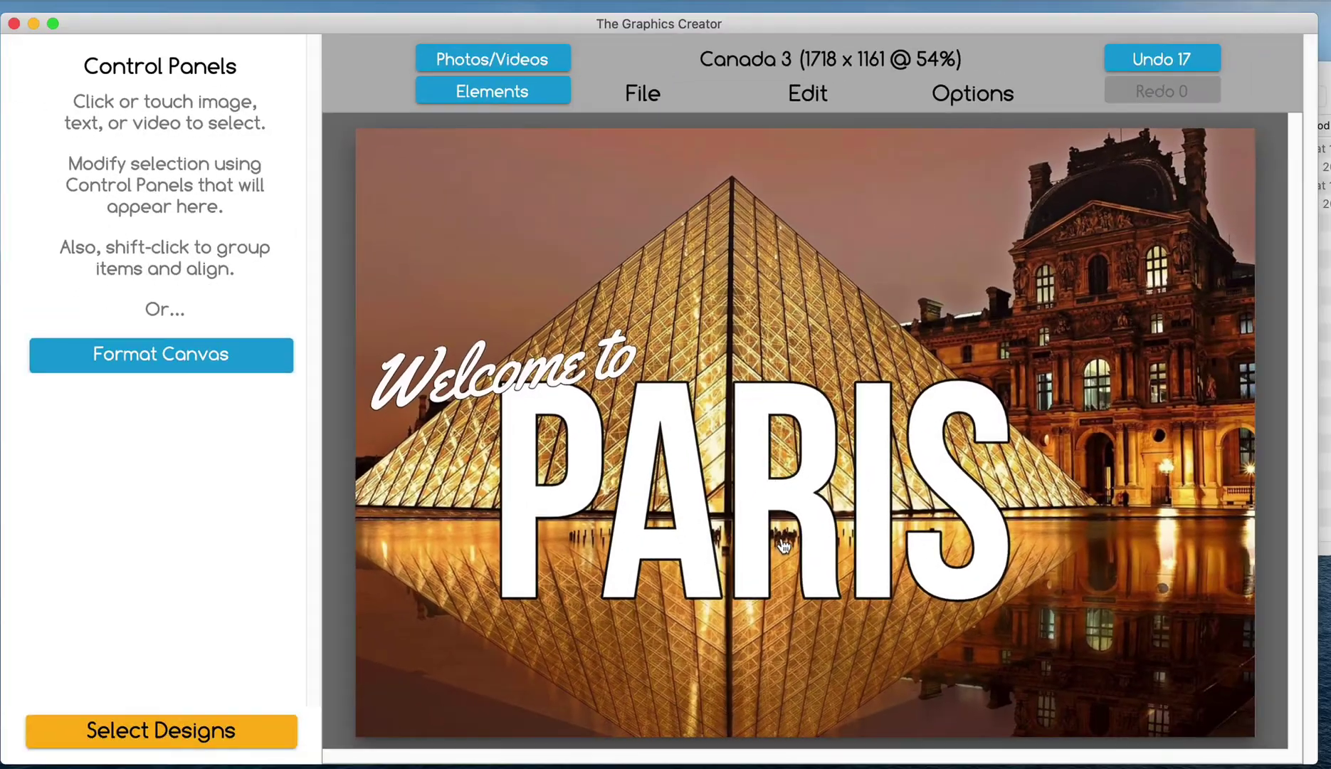
- Return to the saved designs and view the Canada Images set
{"action": "left_click", "coordinate": [174, 748]}
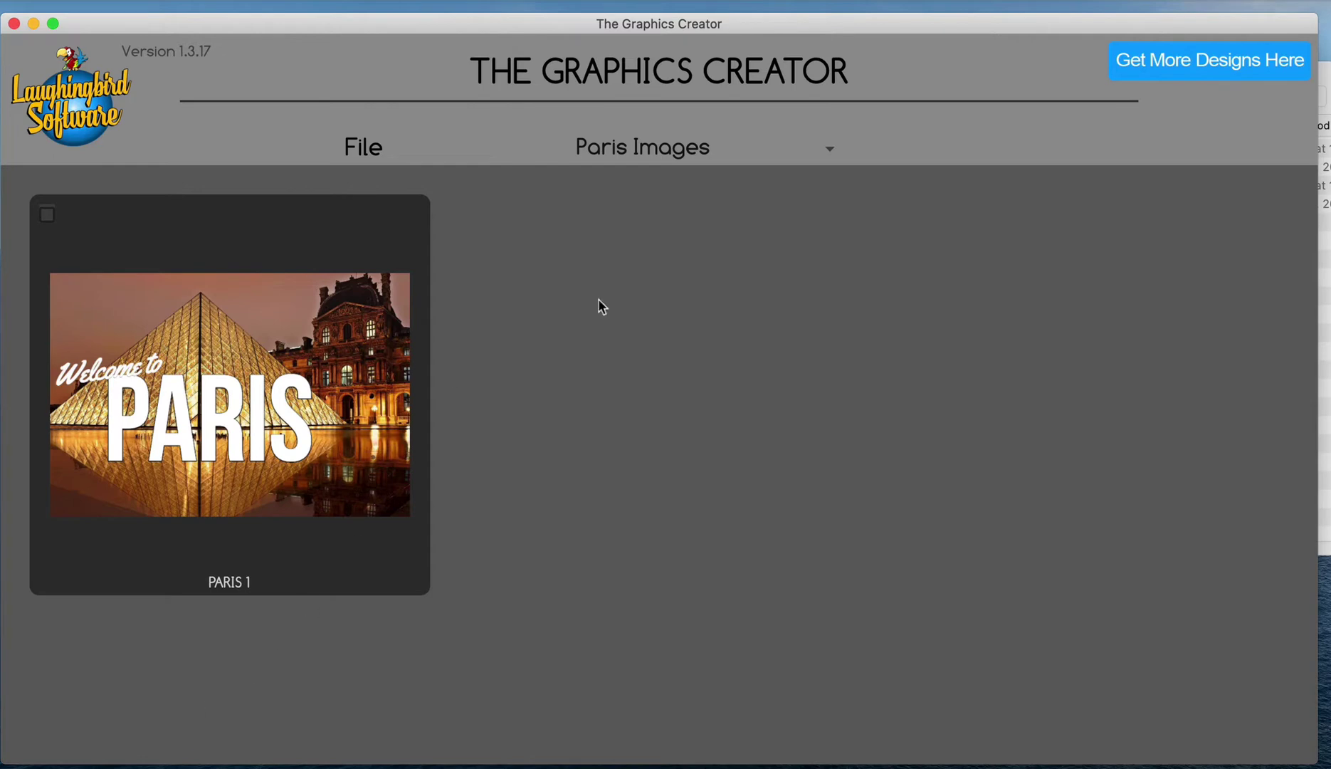
{"action": "left_click", "coordinate": [662, 149]}
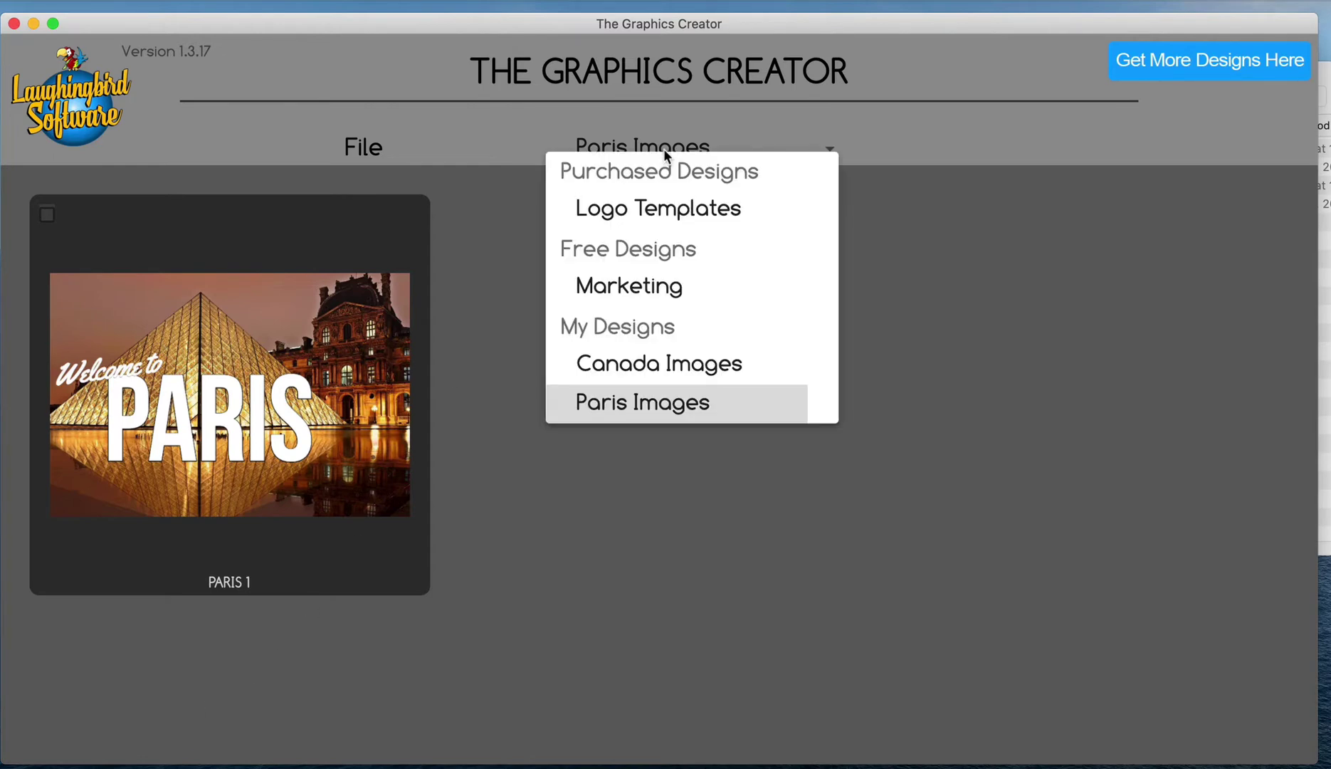
{"action": "left_click", "coordinate": [699, 376]}
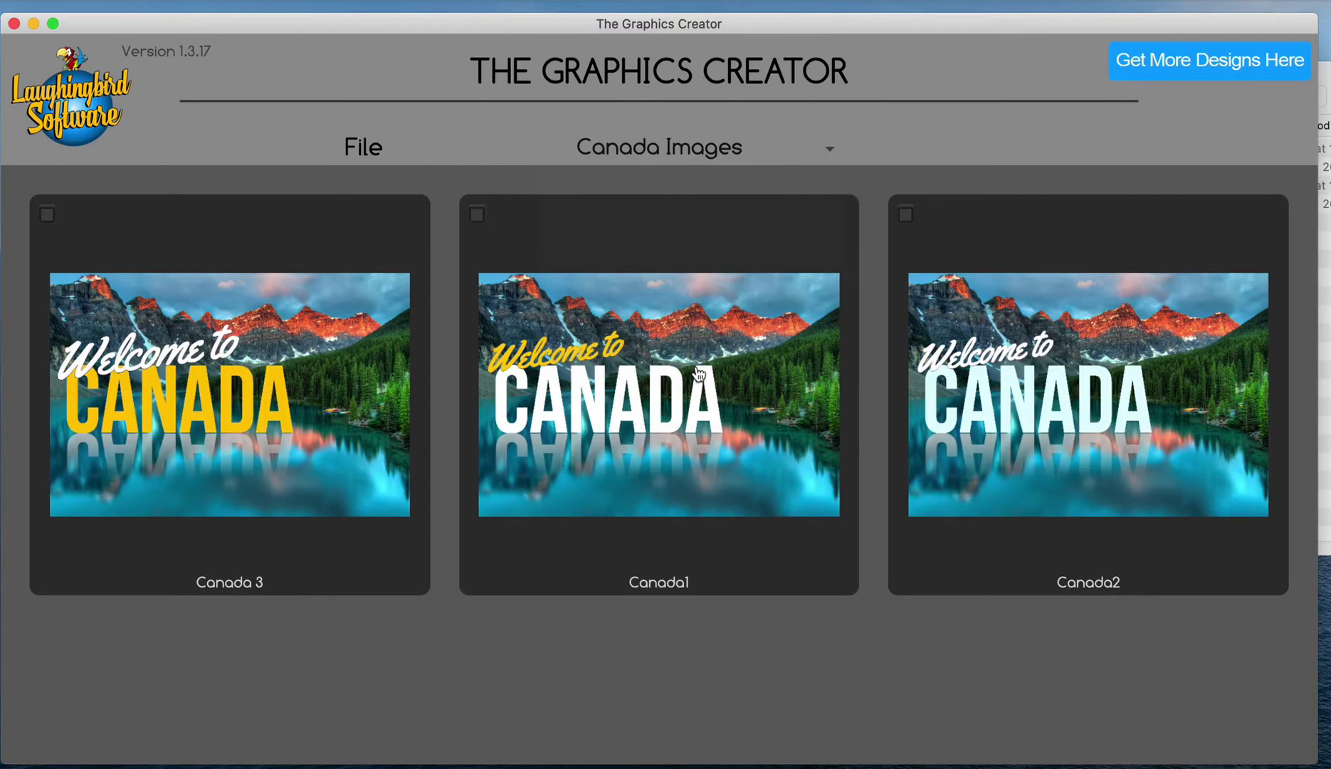
- Open the PARIS 1 design from the Paris Images set and select its PARIS text
{"action": "left_click", "coordinate": [662, 148]}
{"action": "left_click", "coordinate": [676, 417]}
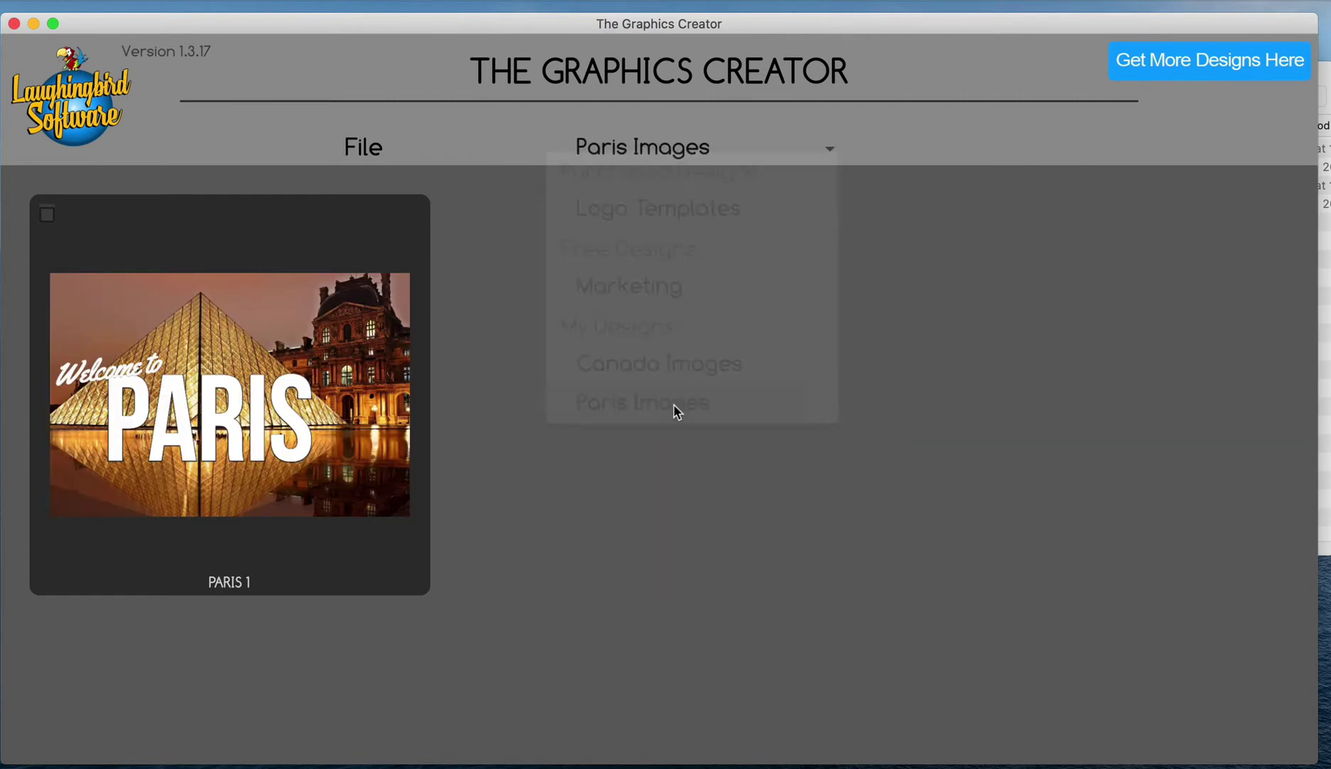
{"action": "left_click", "coordinate": [327, 377]}
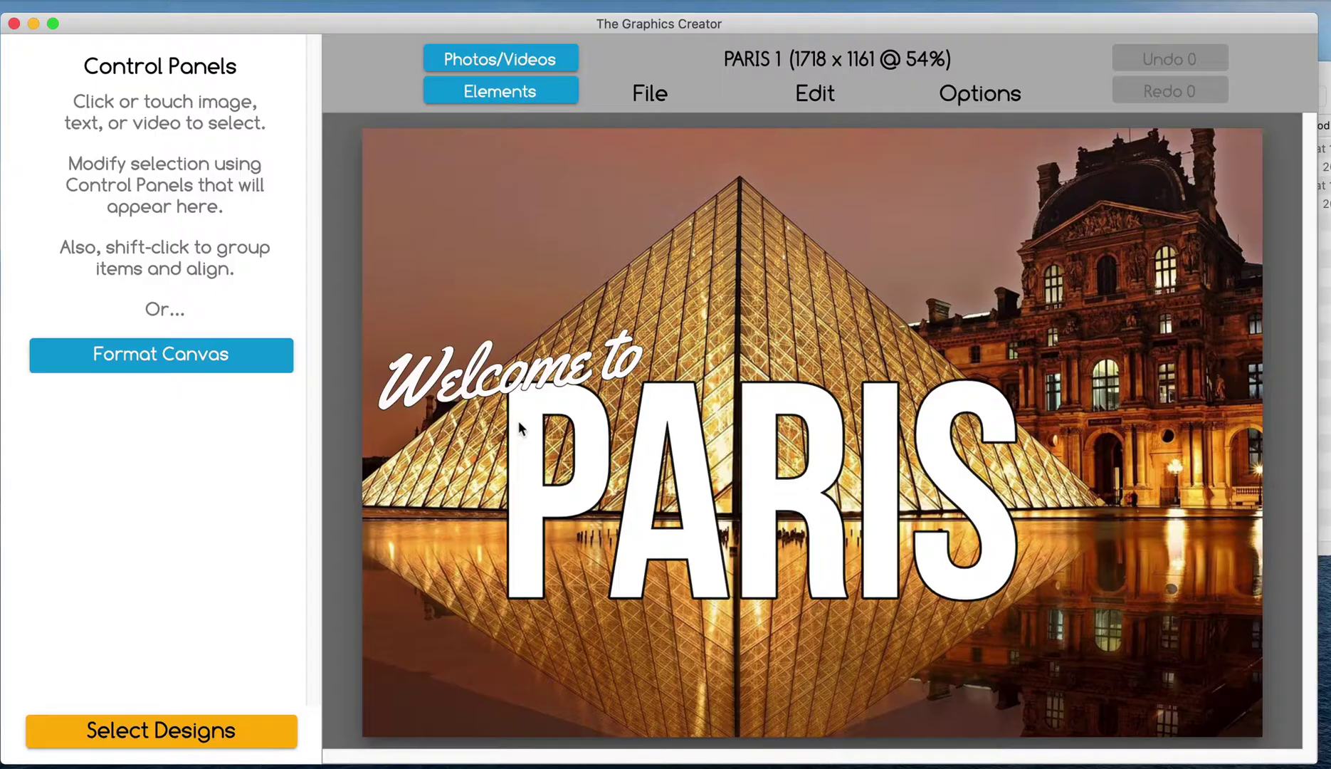
{"action": "left_click", "coordinate": [535, 439]}
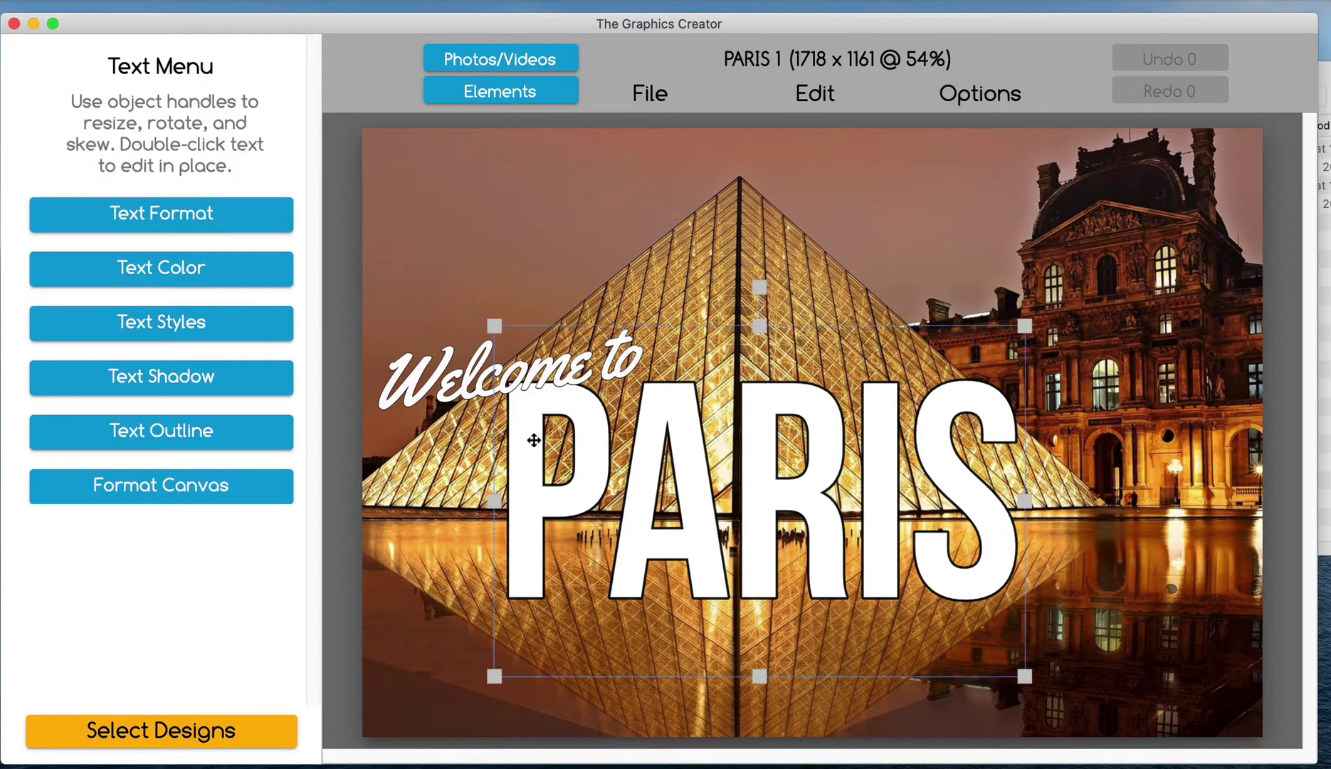
- Change the solid color of the PARIS text to golden yellow (FFC400)
{"action": "left_click", "coordinate": [210, 283]}
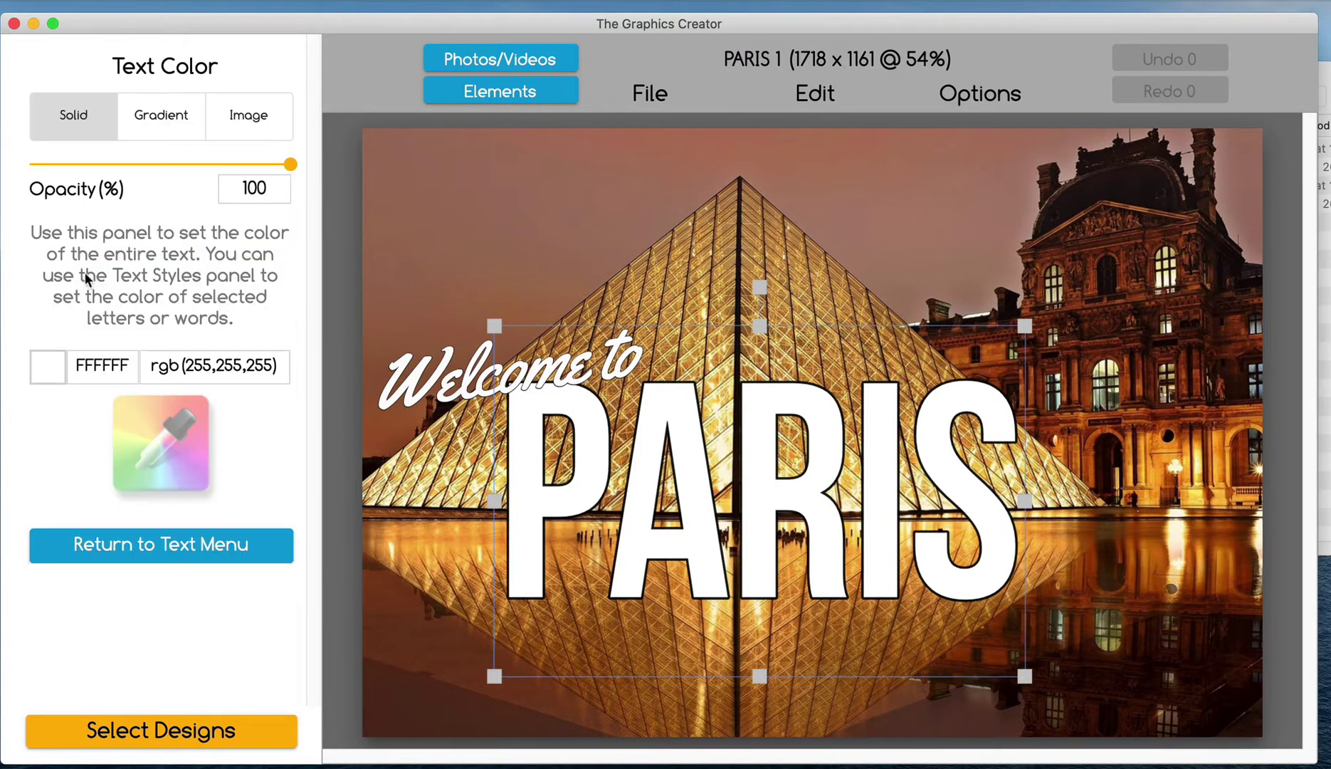
{"action": "left_click", "coordinate": [47, 366]}
{"action": "left_click", "coordinate": [87, 394]}
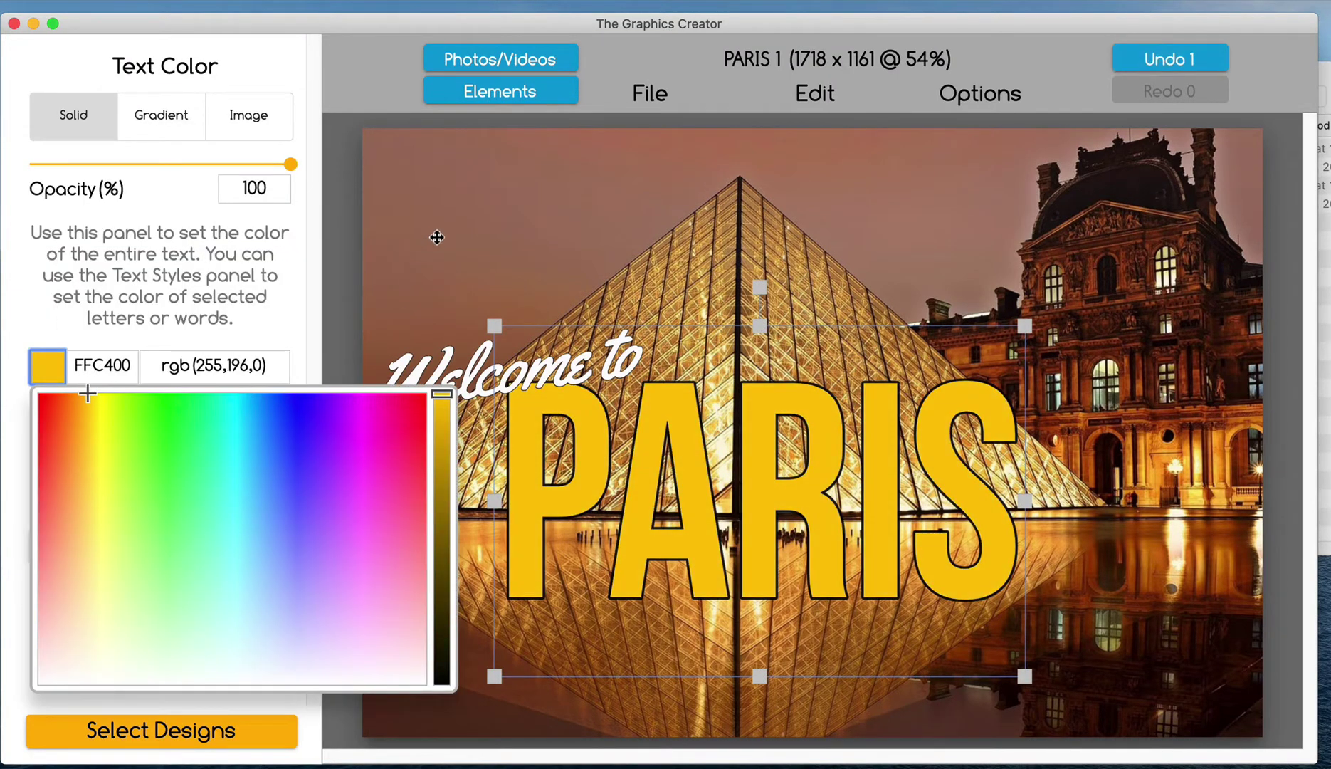
{"action": "left_click", "coordinate": [437, 237]}
- Save the recolored design as a copy named Paris2 in the existing Paris Images set
{"action": "left_click", "coordinate": [654, 93]}
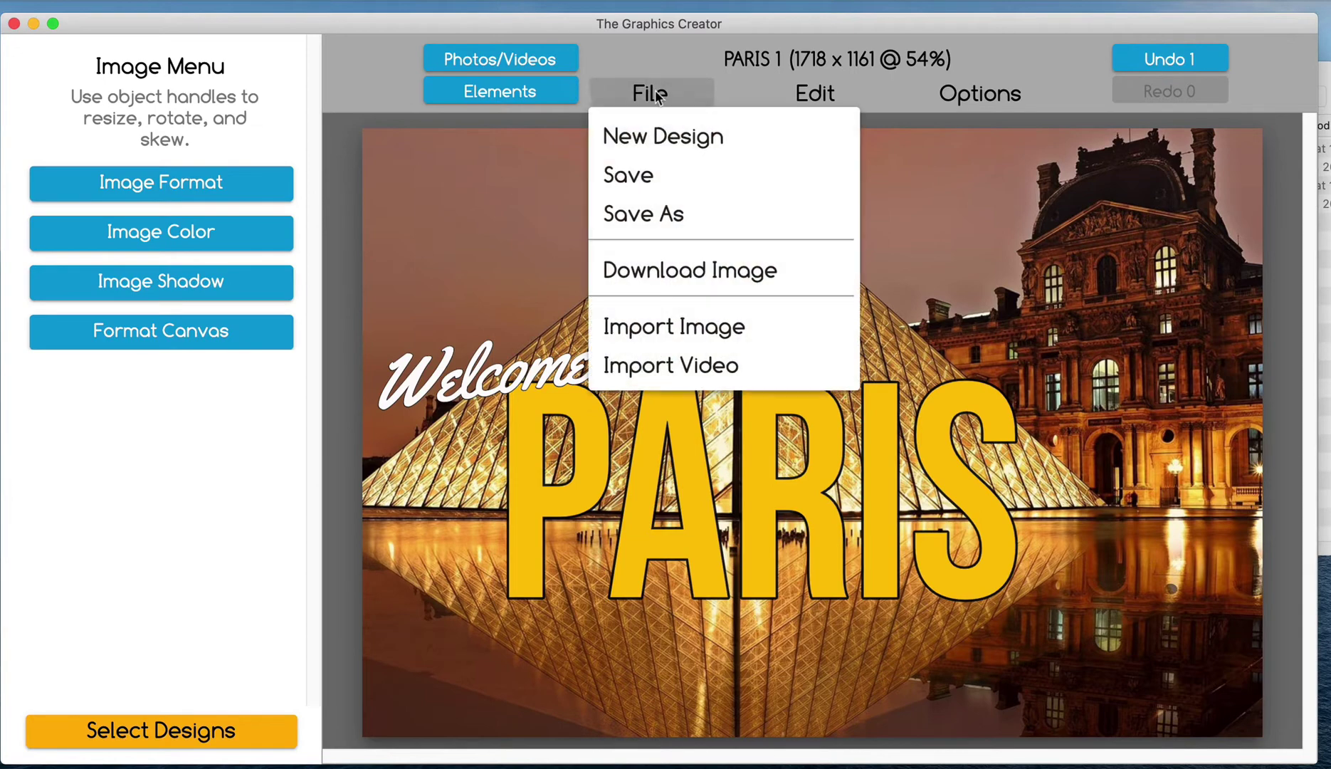
{"action": "left_click", "coordinate": [676, 211]}
{"action": "type", "text": "P"}
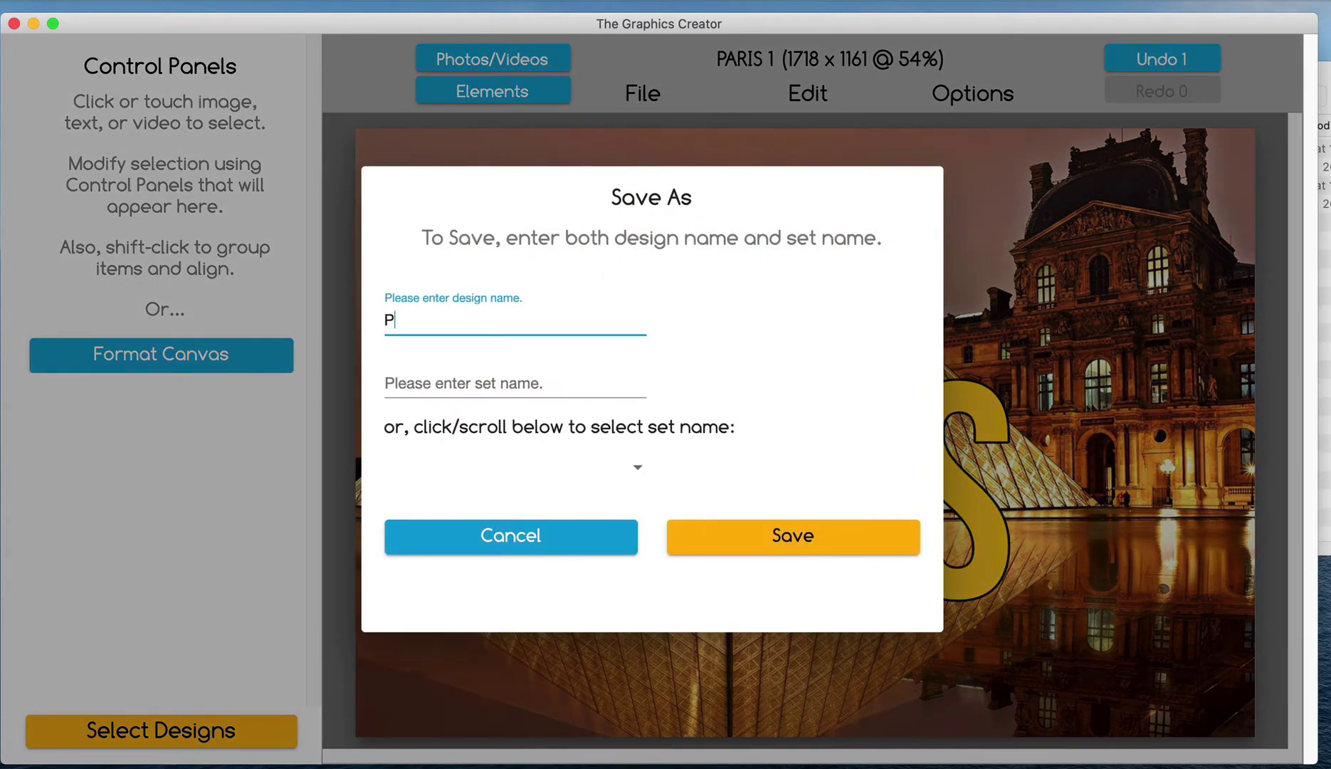
{"action": "type", "text": "aris2"}
{"action": "left_click", "coordinate": [634, 470]}
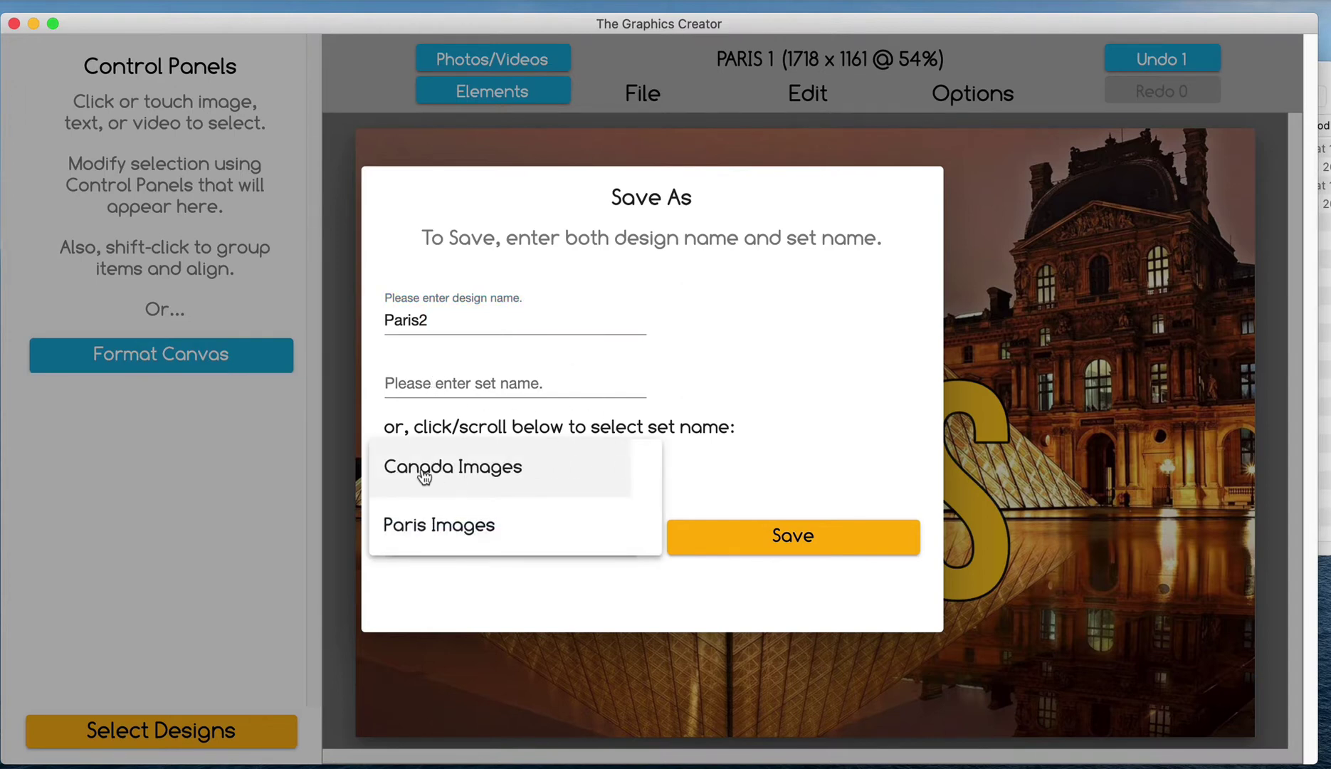
{"action": "left_click", "coordinate": [414, 525]}
{"action": "left_click", "coordinate": [802, 537]}
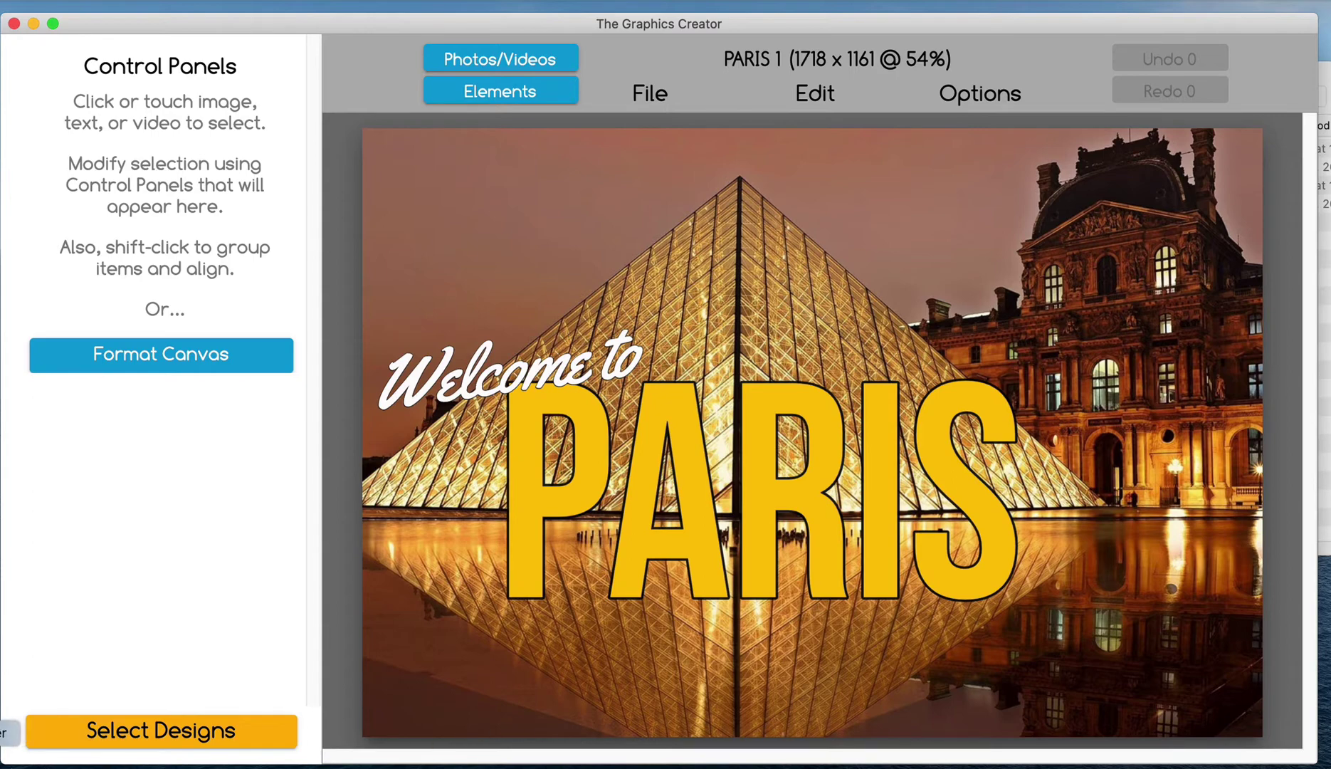
- Switch to Finder, open the Laughingbird Documents folder inside Documents and look over its subfolders
{"action": "left_click", "coordinate": [3, 762]}
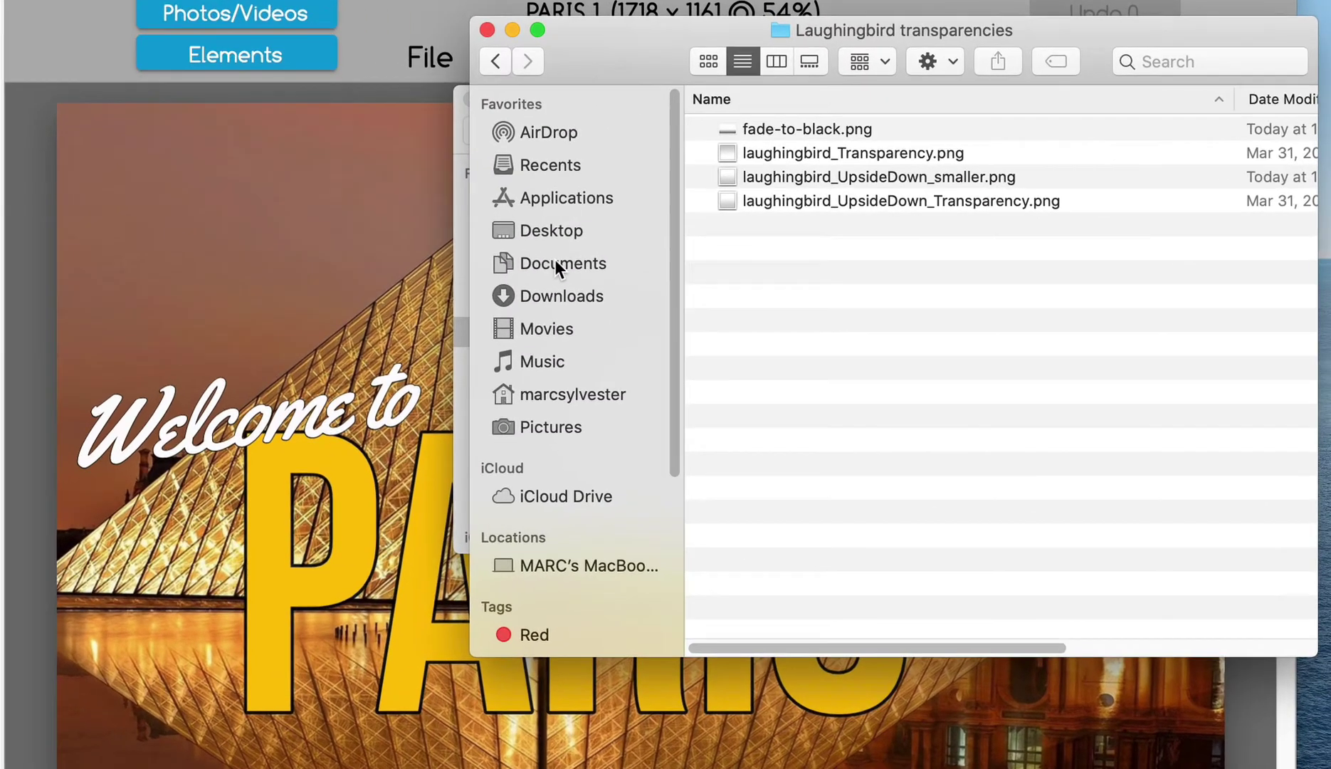
{"action": "left_click", "coordinate": [749, 254]}
{"action": "left_click_drag", "start_coordinate": [528, 45], "coordinate": [210, 24]}
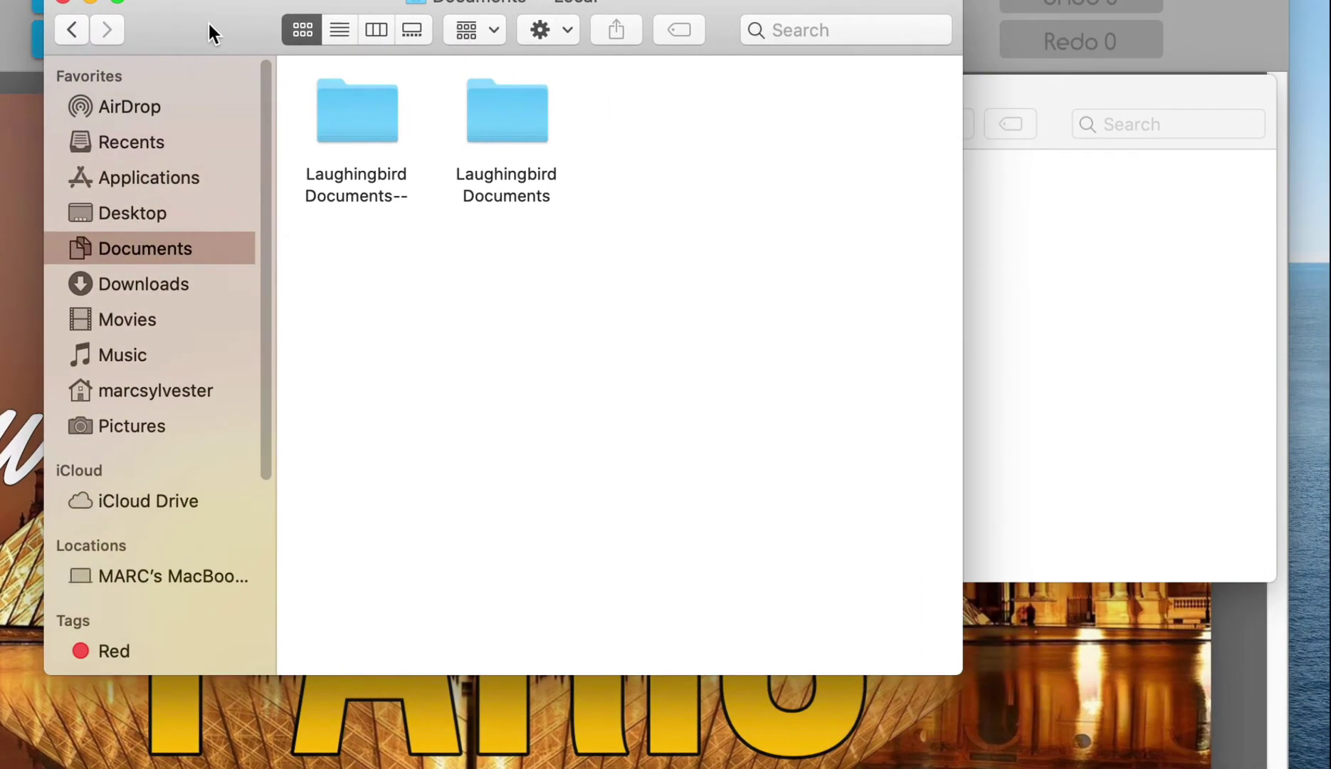
{"action": "double_click", "coordinate": [515, 105]}
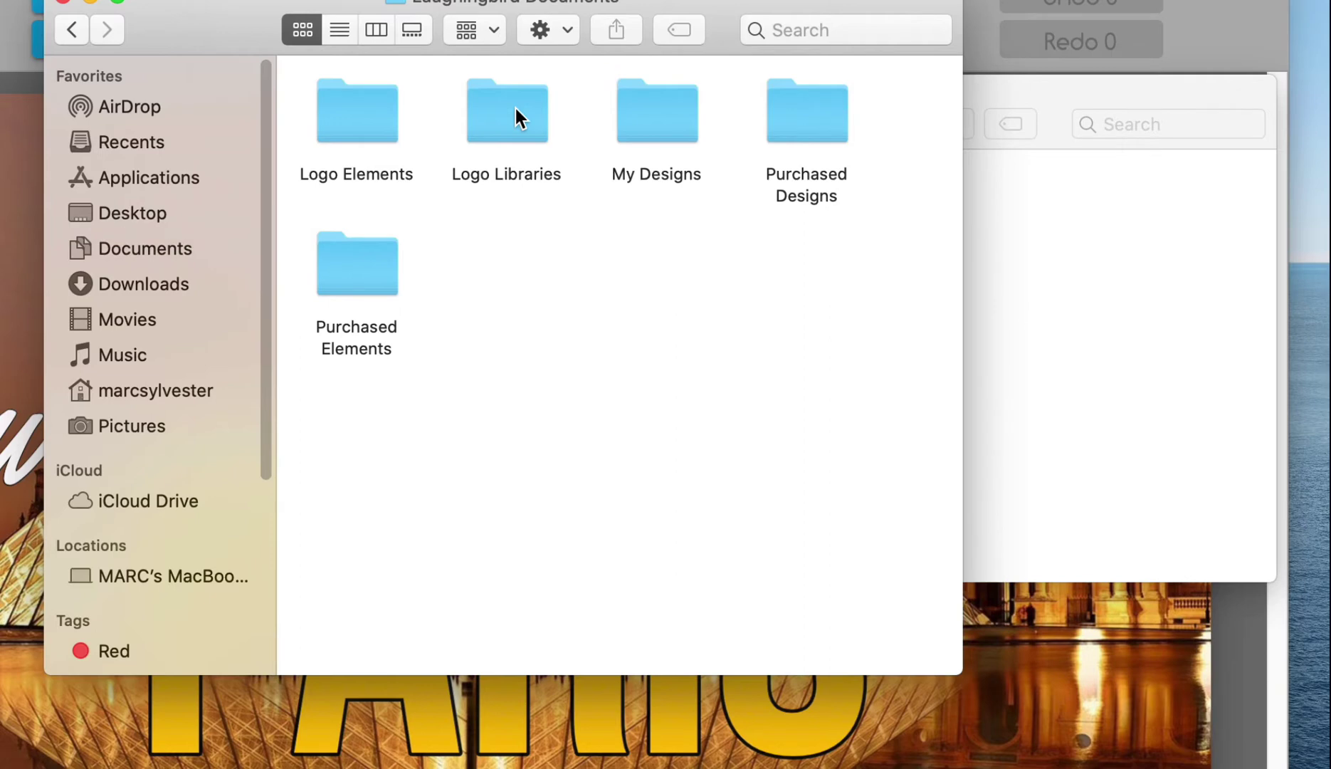
{"action": "left_click", "coordinate": [358, 114]}
{"action": "left_click", "coordinate": [504, 123]}
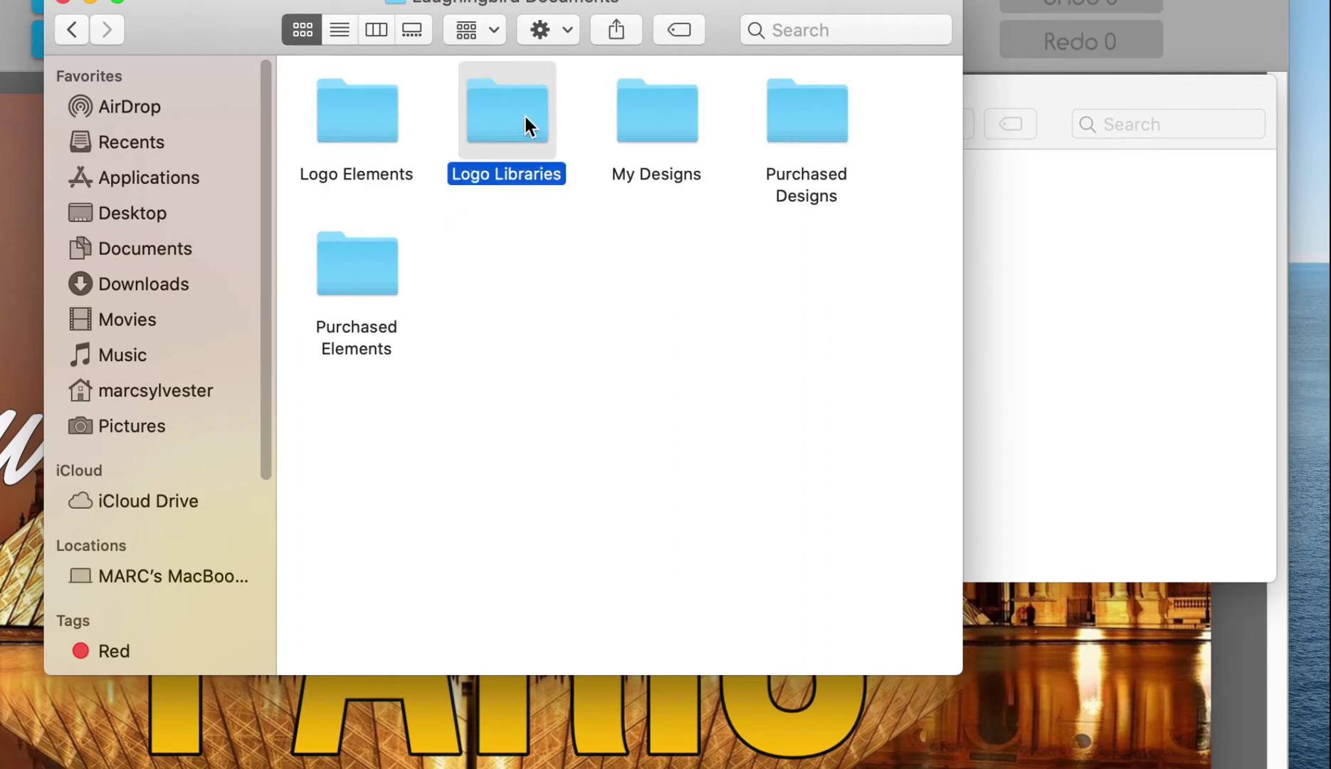
{"action": "left_click", "coordinate": [338, 292]}
{"action": "left_click", "coordinate": [835, 135]}
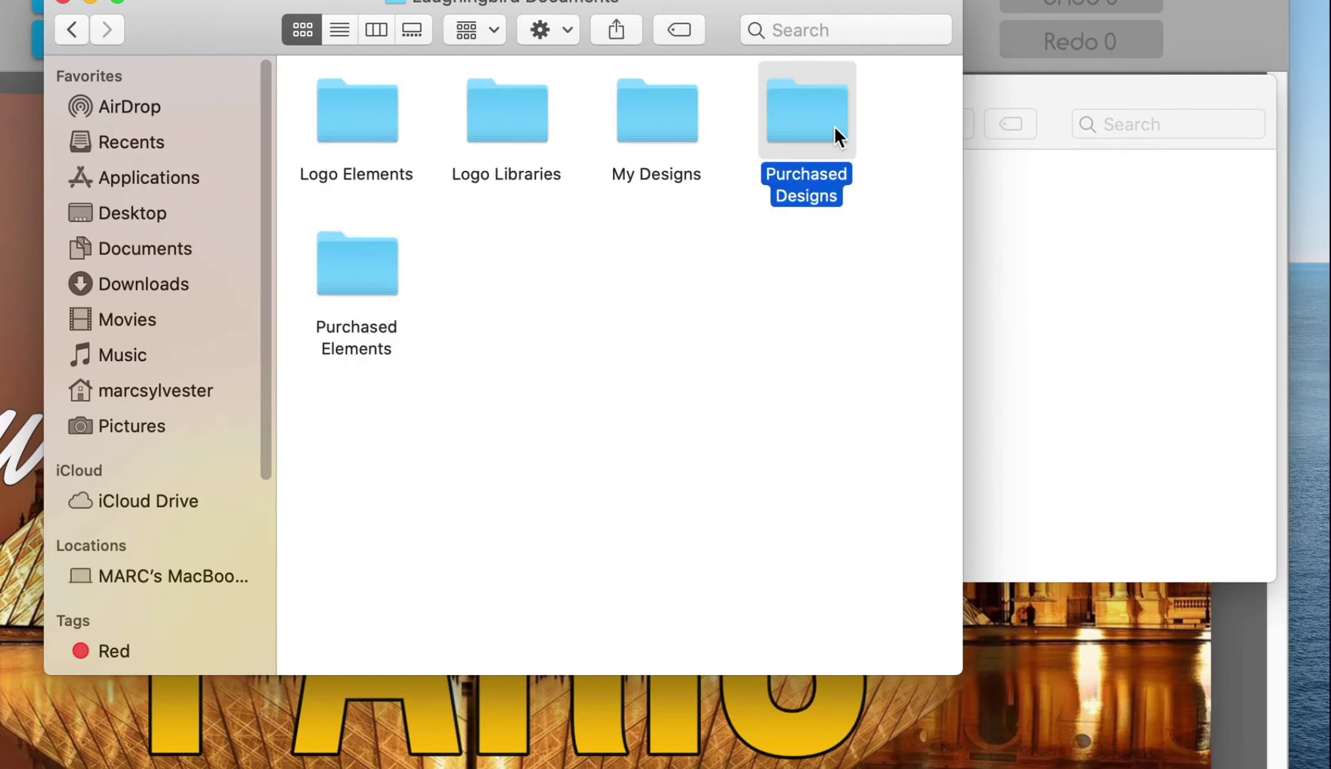
{"action": "left_click", "coordinate": [754, 285]}
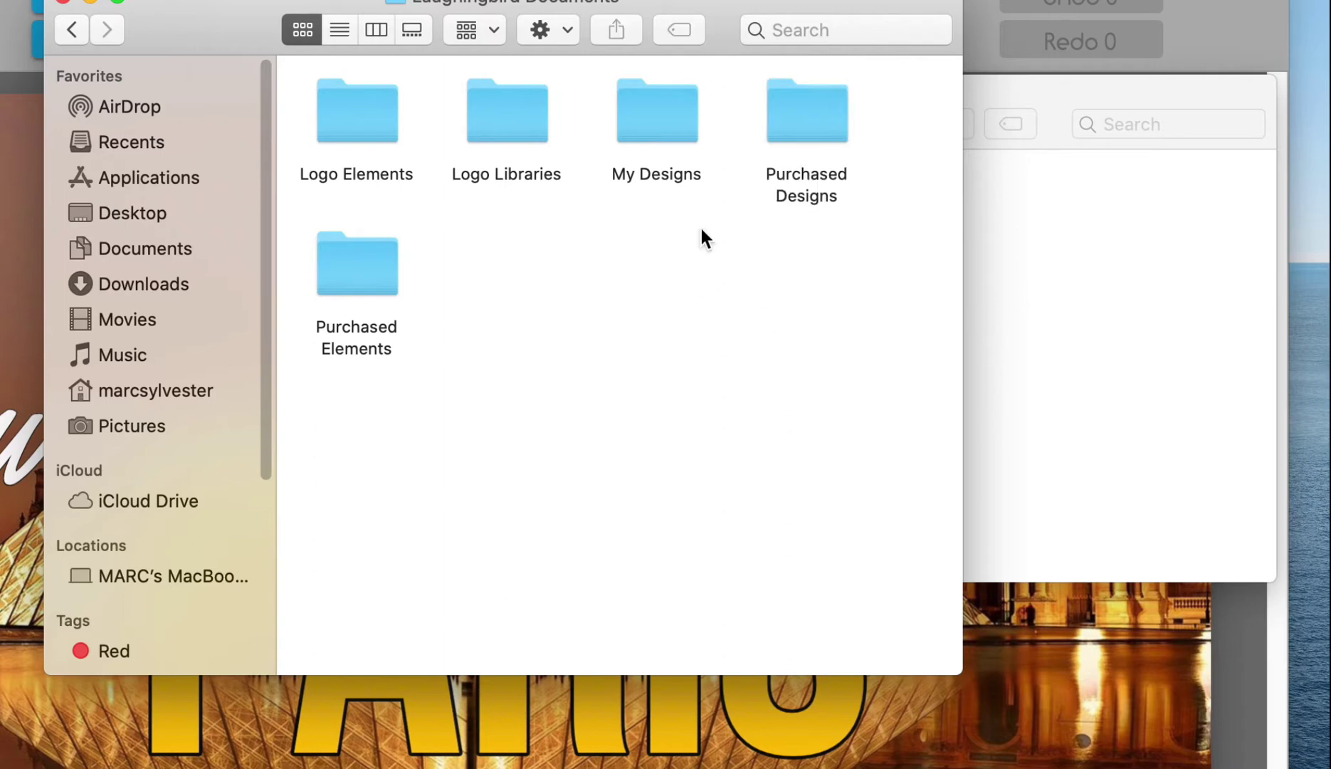
- Inspect the Canada Images and Paris Images folders inside My Designs, and return to the Laughingbird Documents folder
{"action": "double_click", "coordinate": [666, 107]}
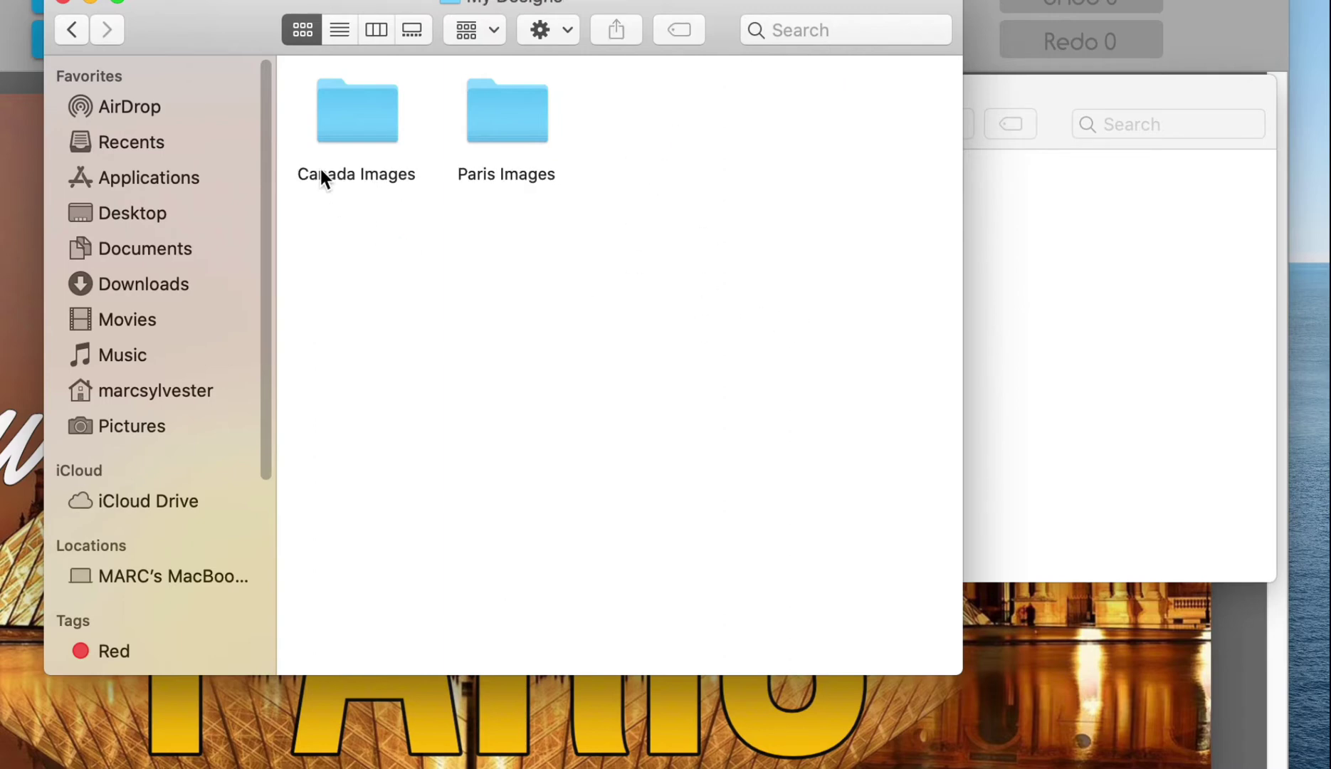
{"action": "double_click", "coordinate": [341, 129]}
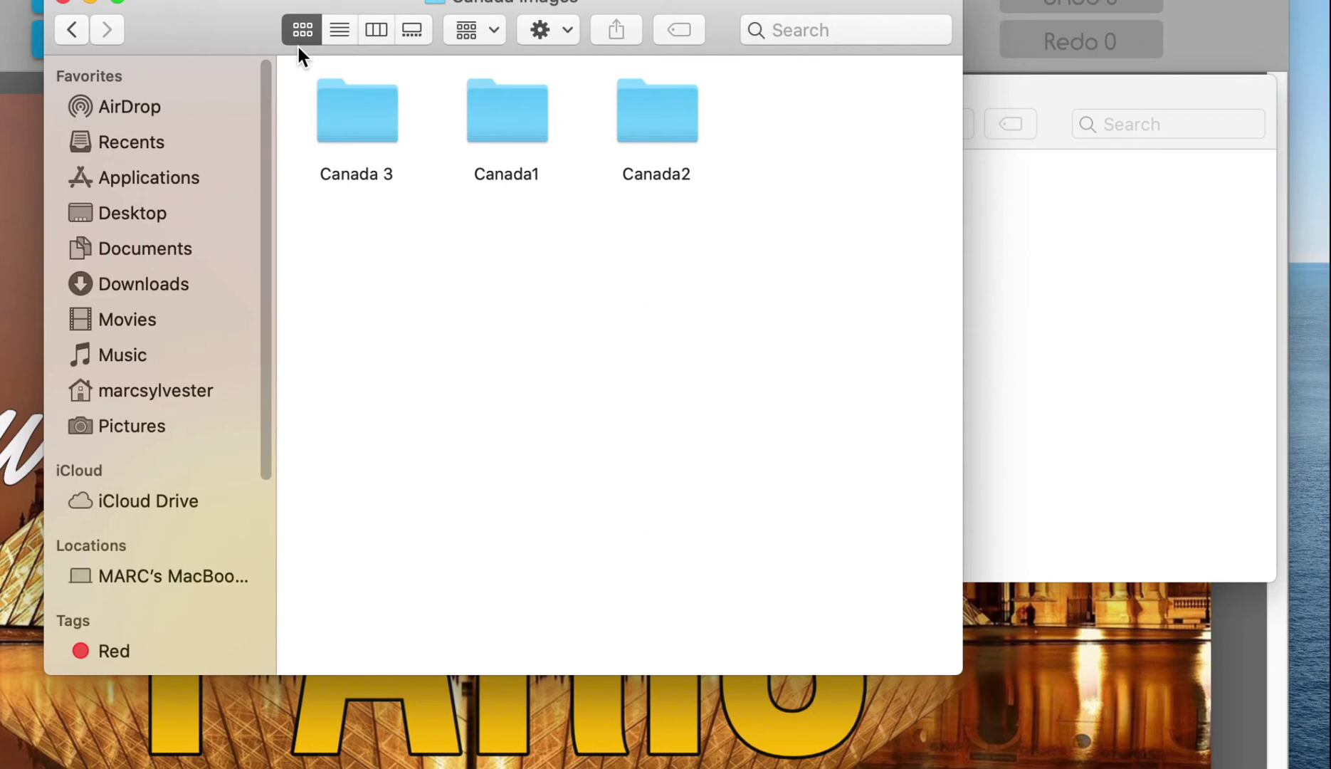
{"action": "left_click", "coordinate": [72, 29]}
{"action": "left_click", "coordinate": [500, 117]}
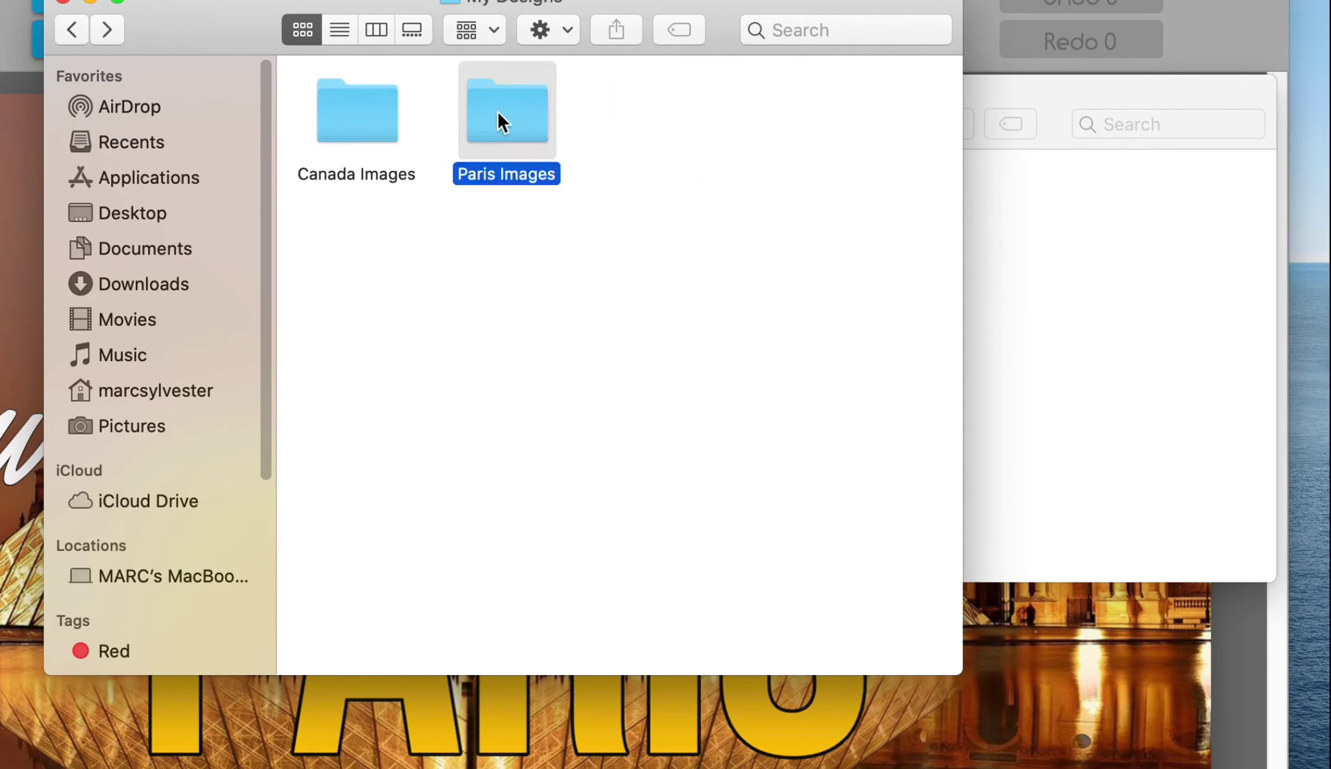
{"action": "double_click", "coordinate": [498, 115]}
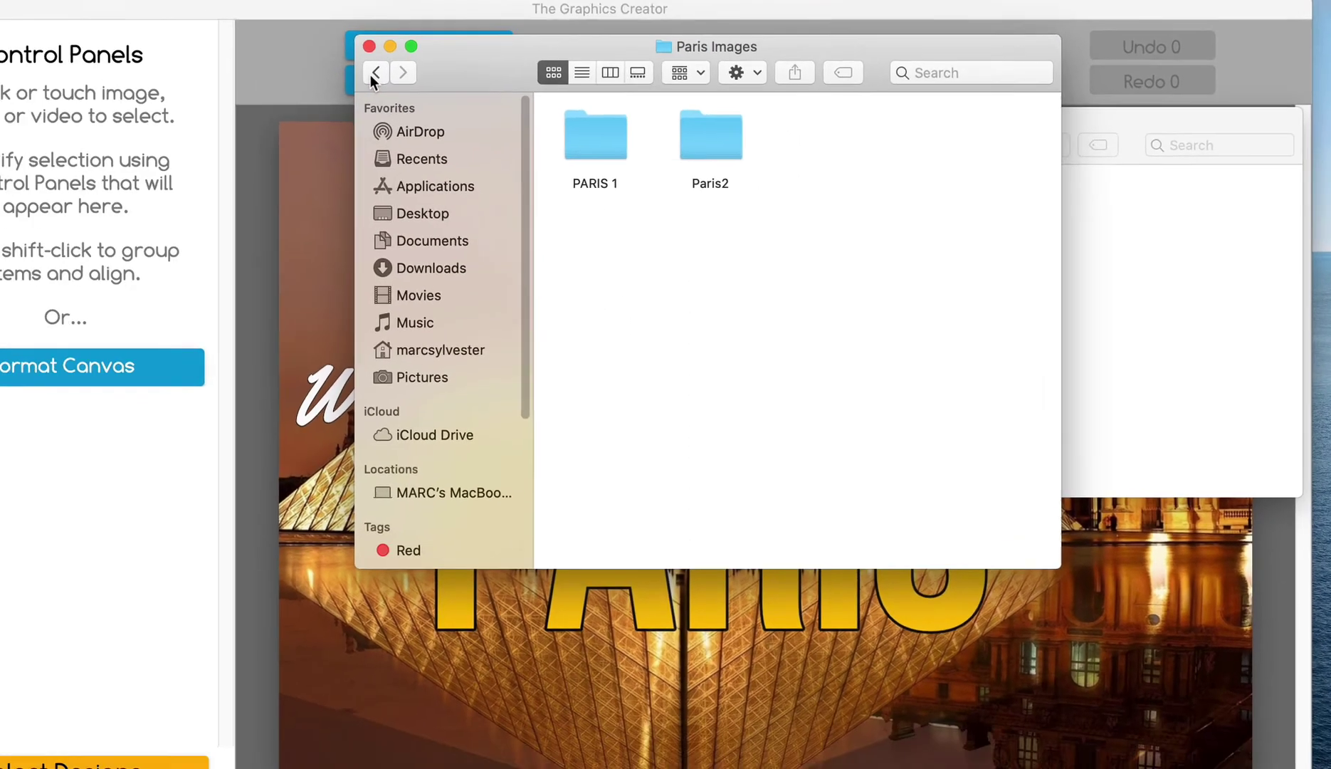
{"action": "left_click", "coordinate": [72, 29]}
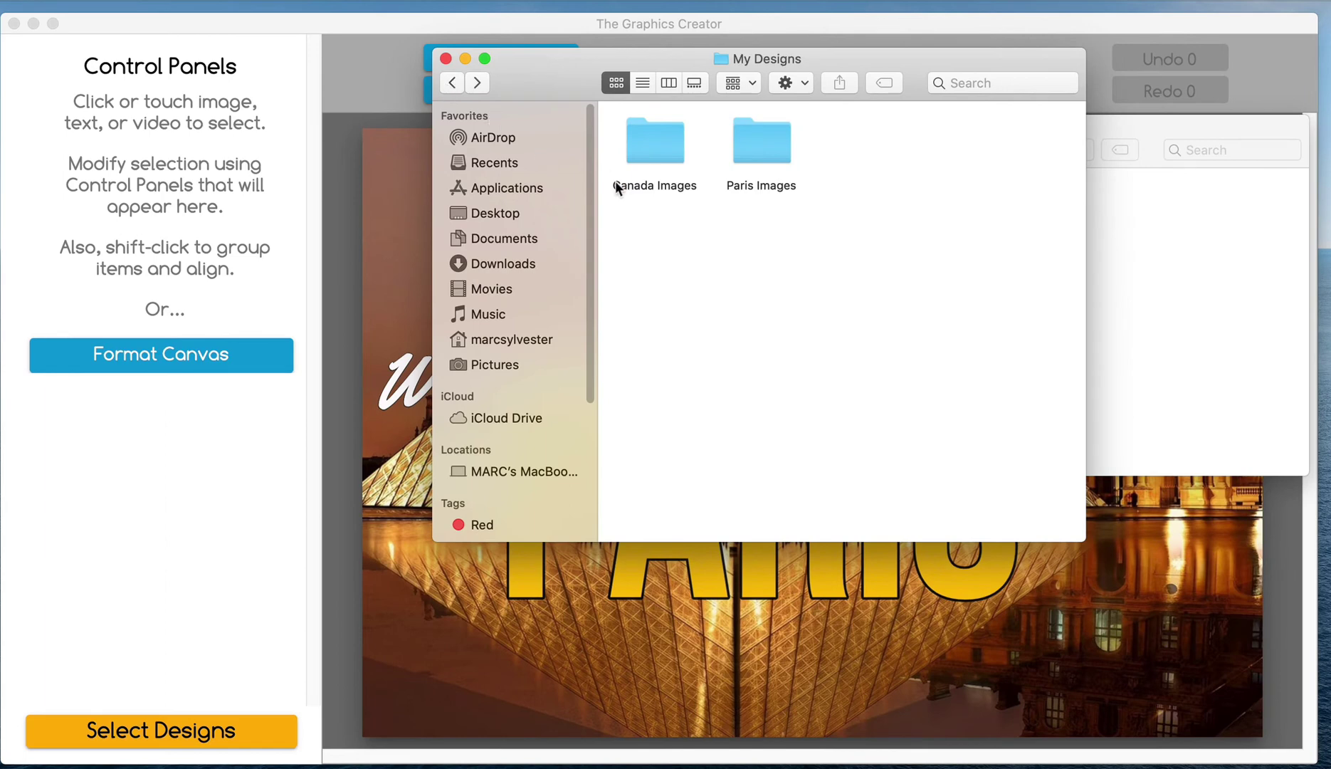
{"action": "left_click", "coordinate": [452, 83]}
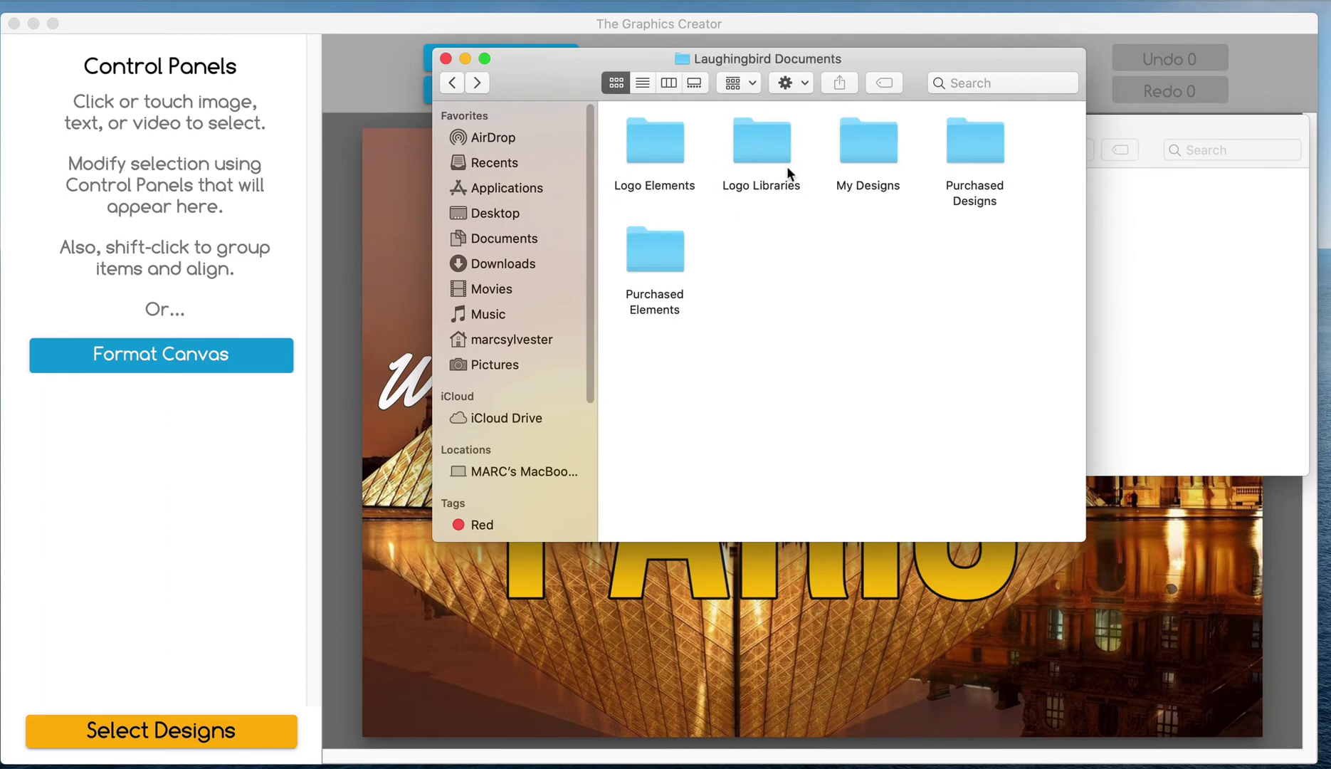
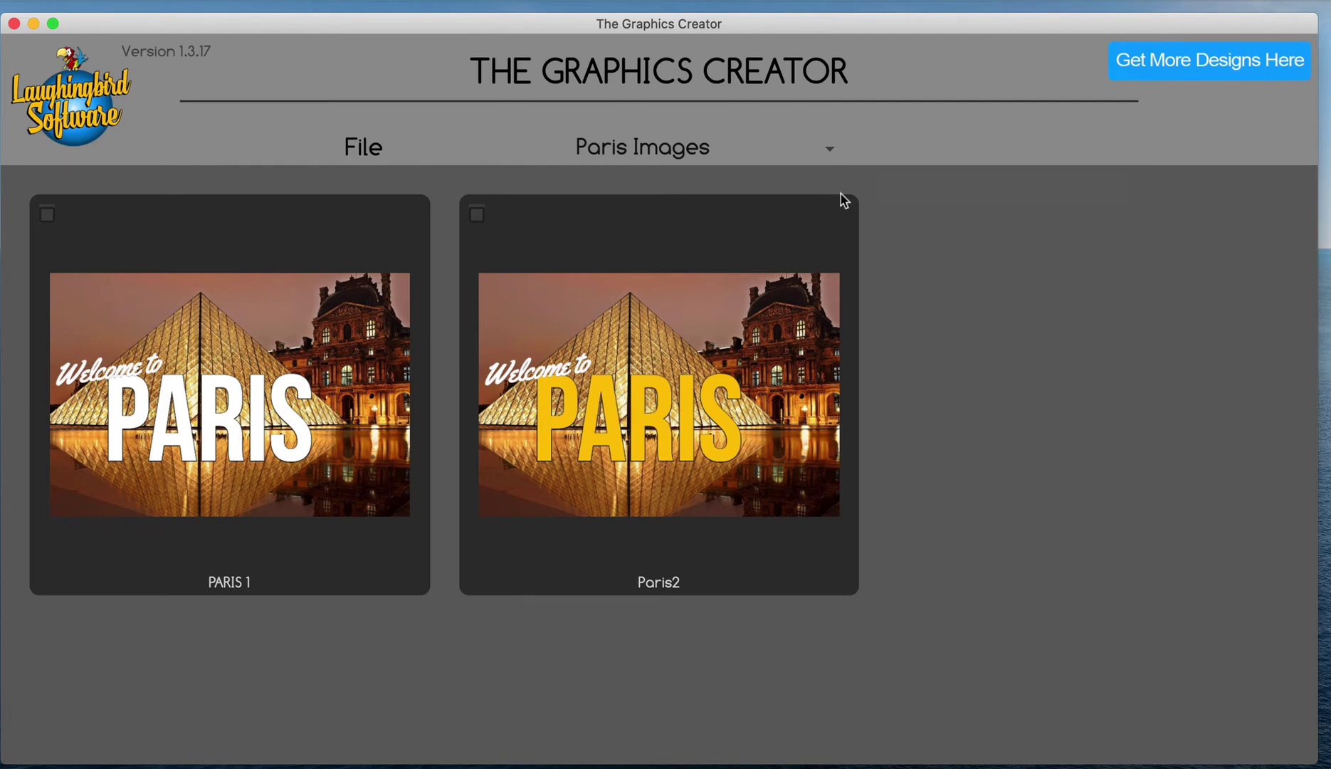
- Mark the Paris2 and PARIS 1 designs as selected, and deselect PARIS 1
{"action": "left_click", "coordinate": [374, 146]}
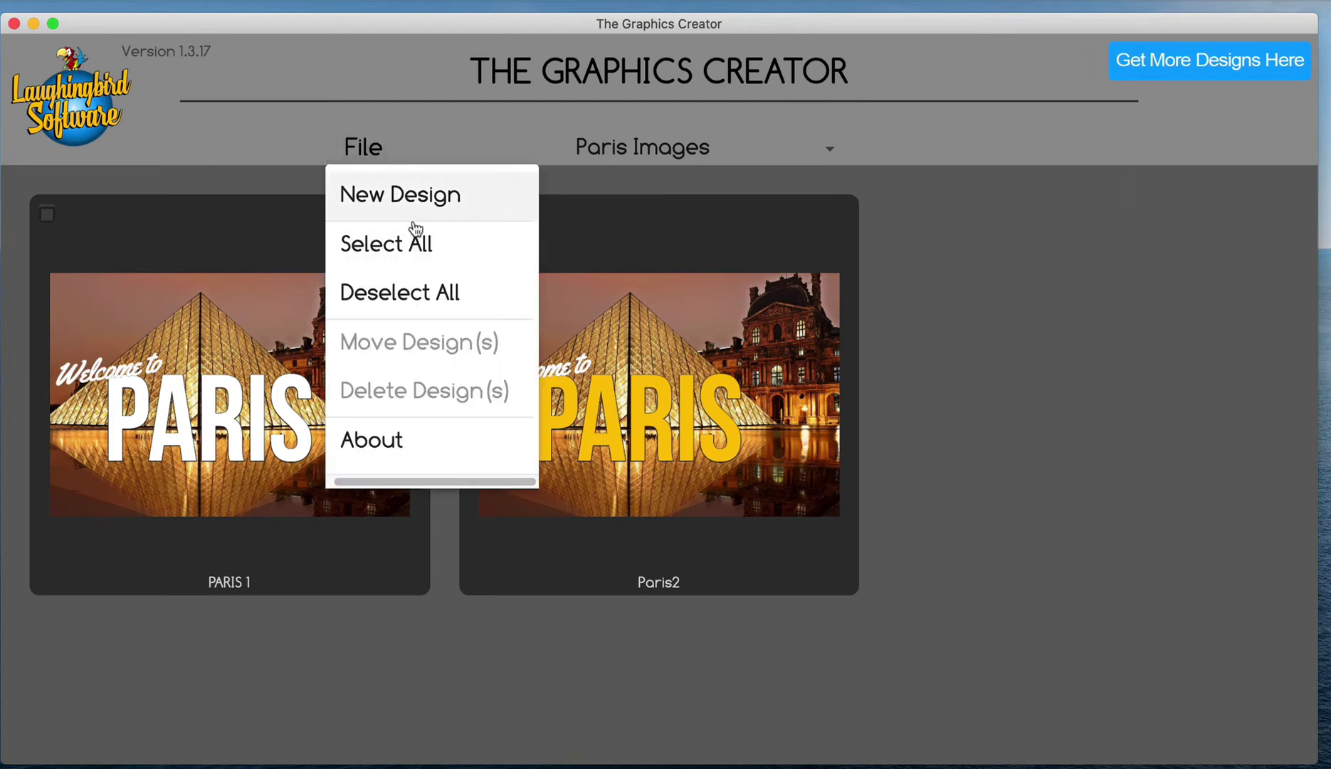
{"action": "left_click", "coordinate": [880, 385]}
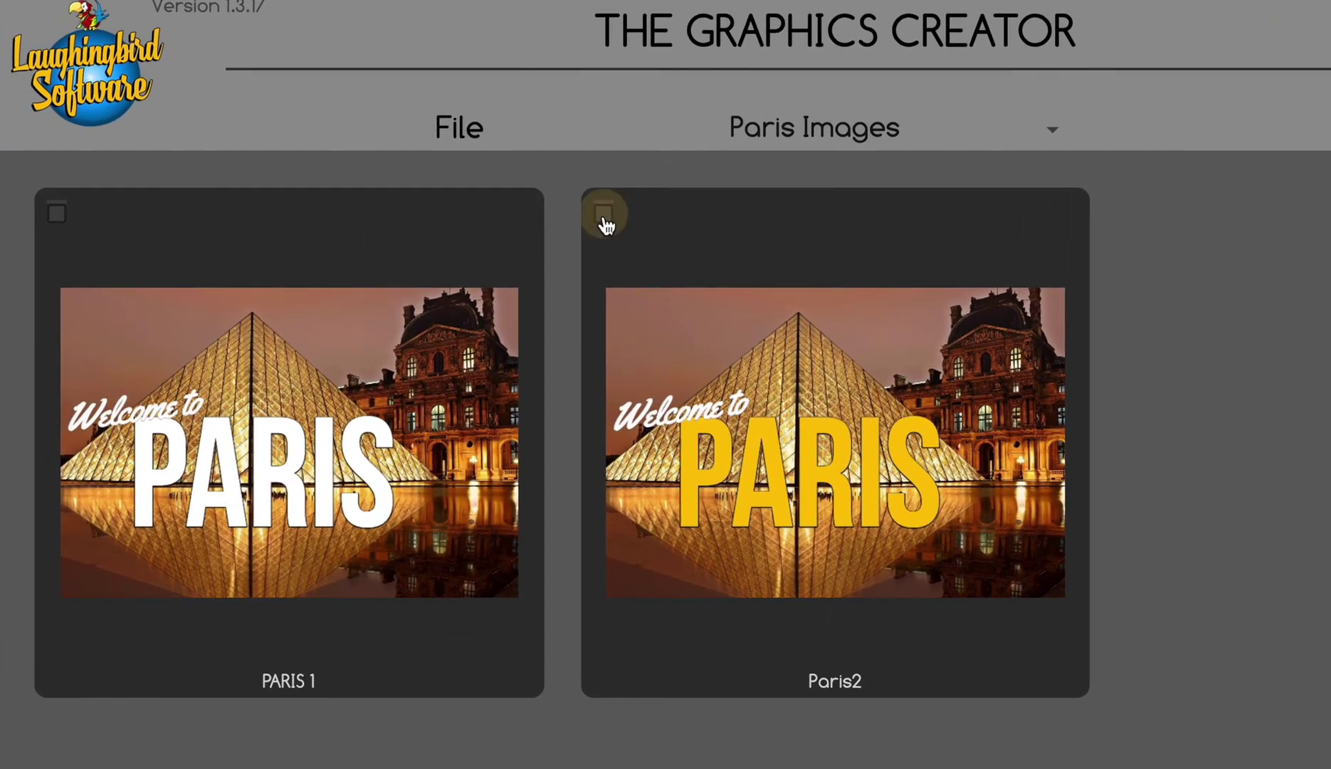
{"action": "left_click", "coordinate": [581, 214]}
{"action": "left_click", "coordinate": [54, 214]}
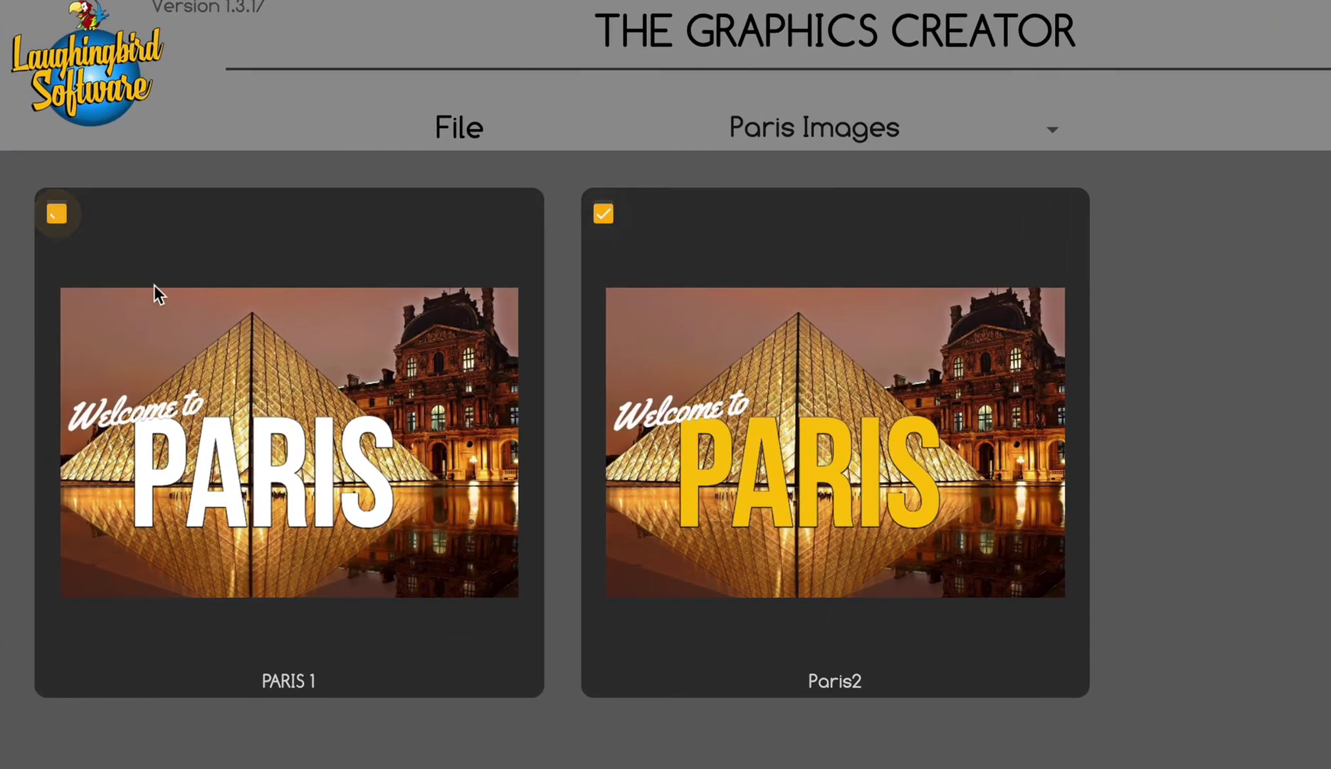
{"action": "left_click", "coordinate": [56, 215]}
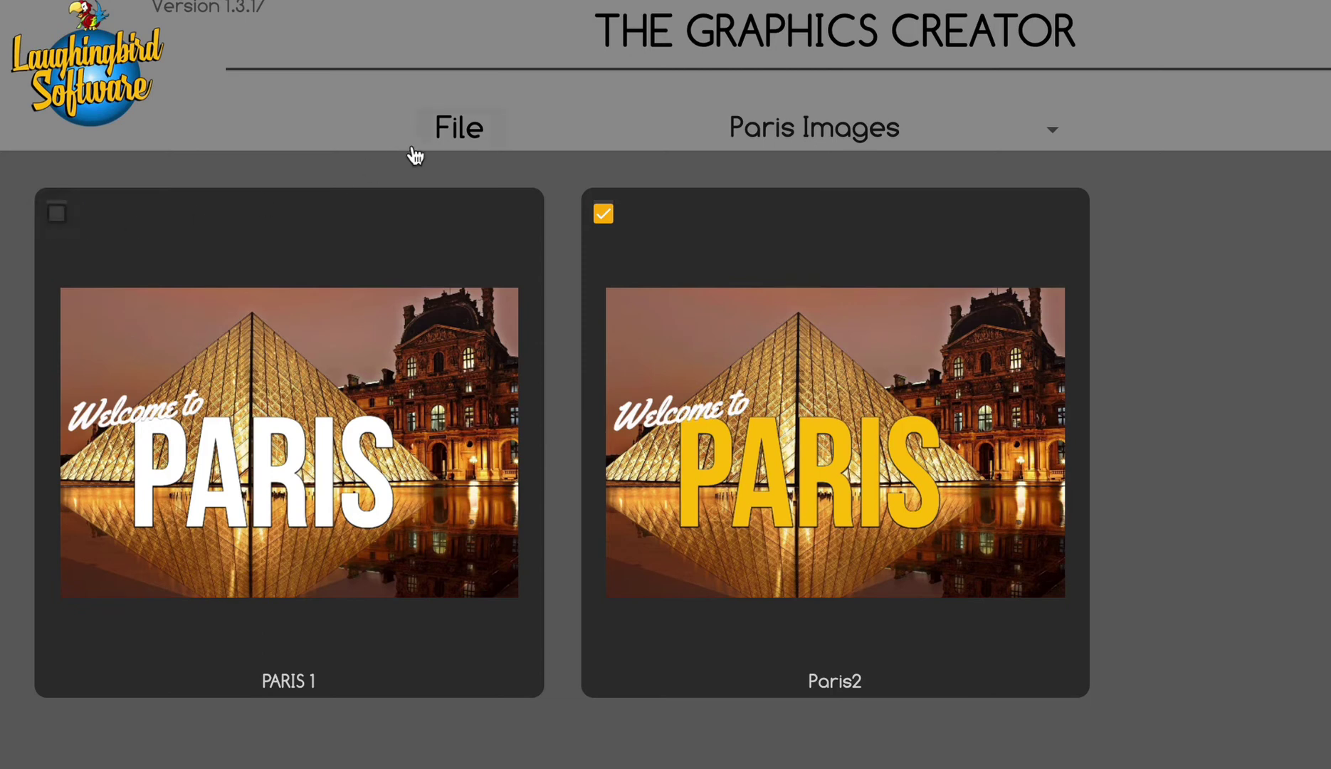
- Select all designs in the Paris Images set, and deselect them all
{"action": "left_click", "coordinate": [459, 127]}
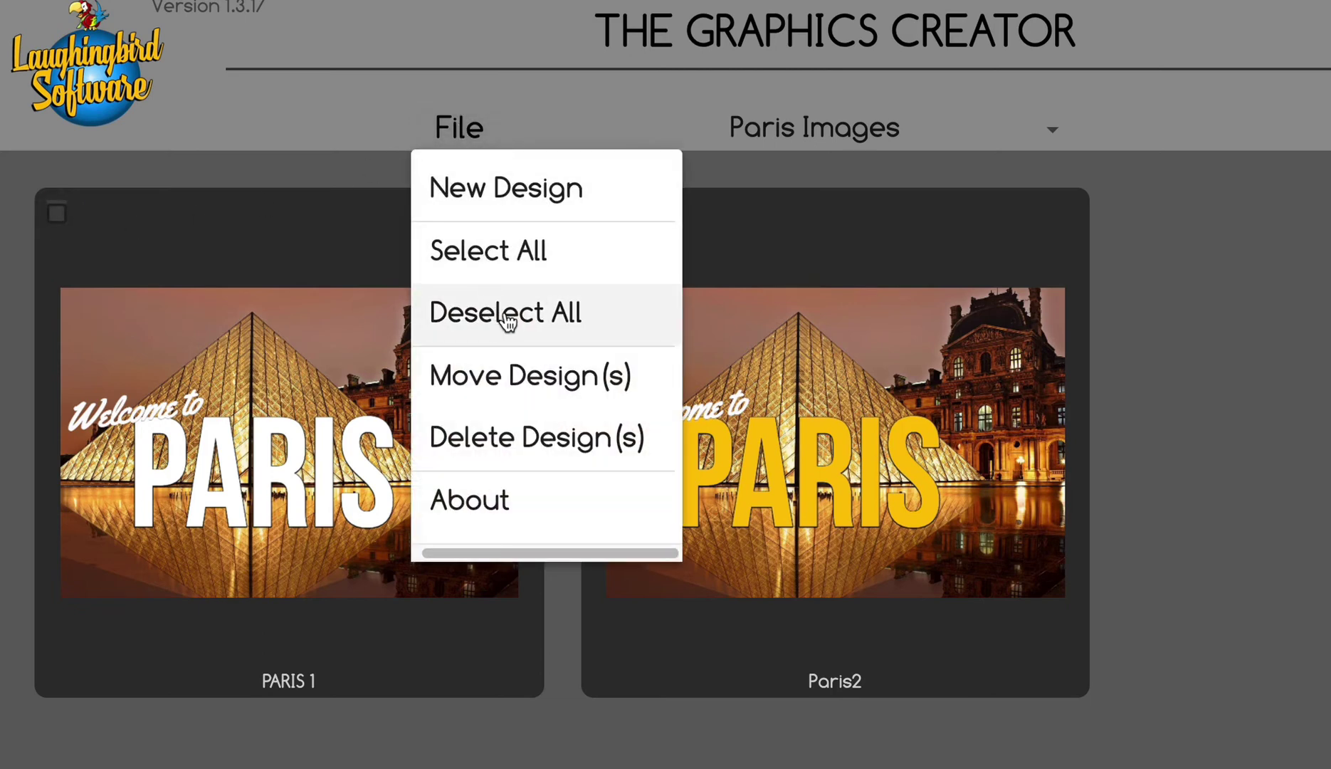
{"action": "left_click", "coordinate": [485, 280]}
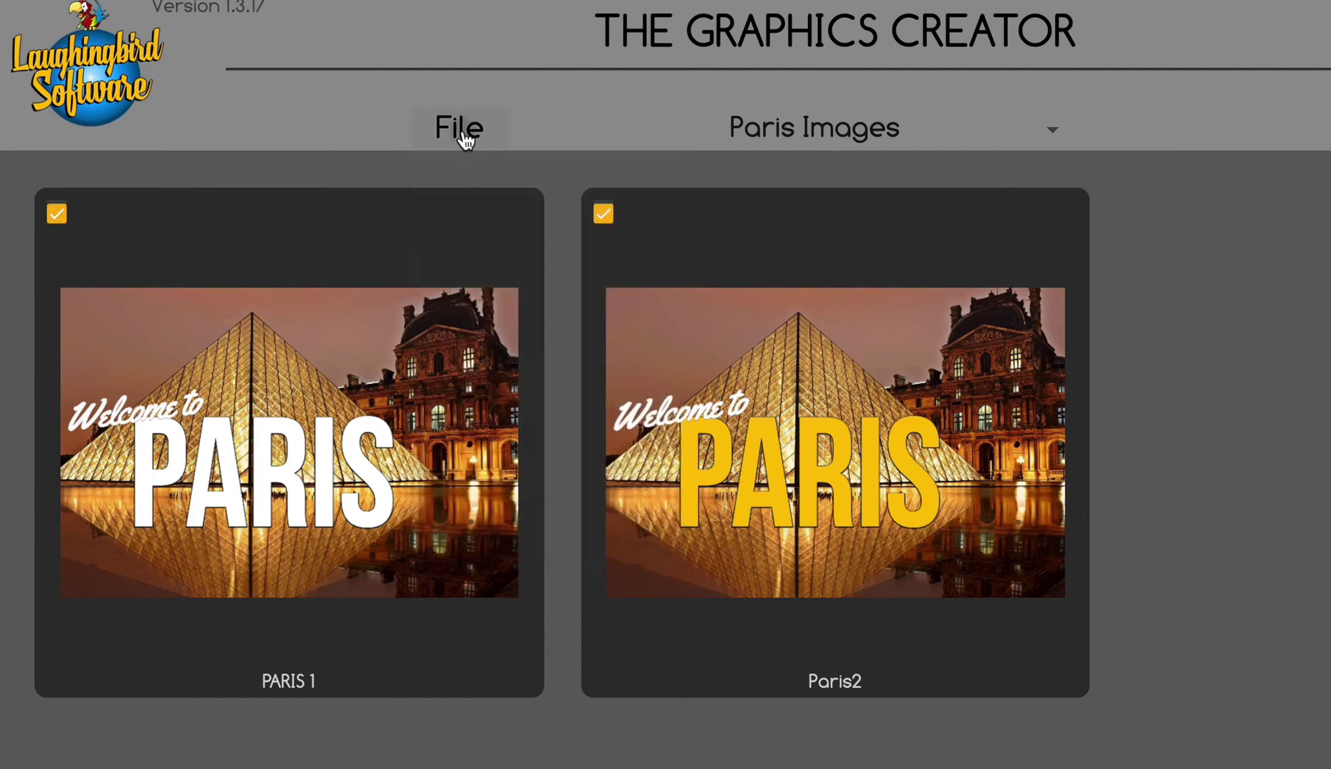
{"action": "left_click", "coordinate": [462, 132]}
{"action": "left_click", "coordinate": [490, 333]}
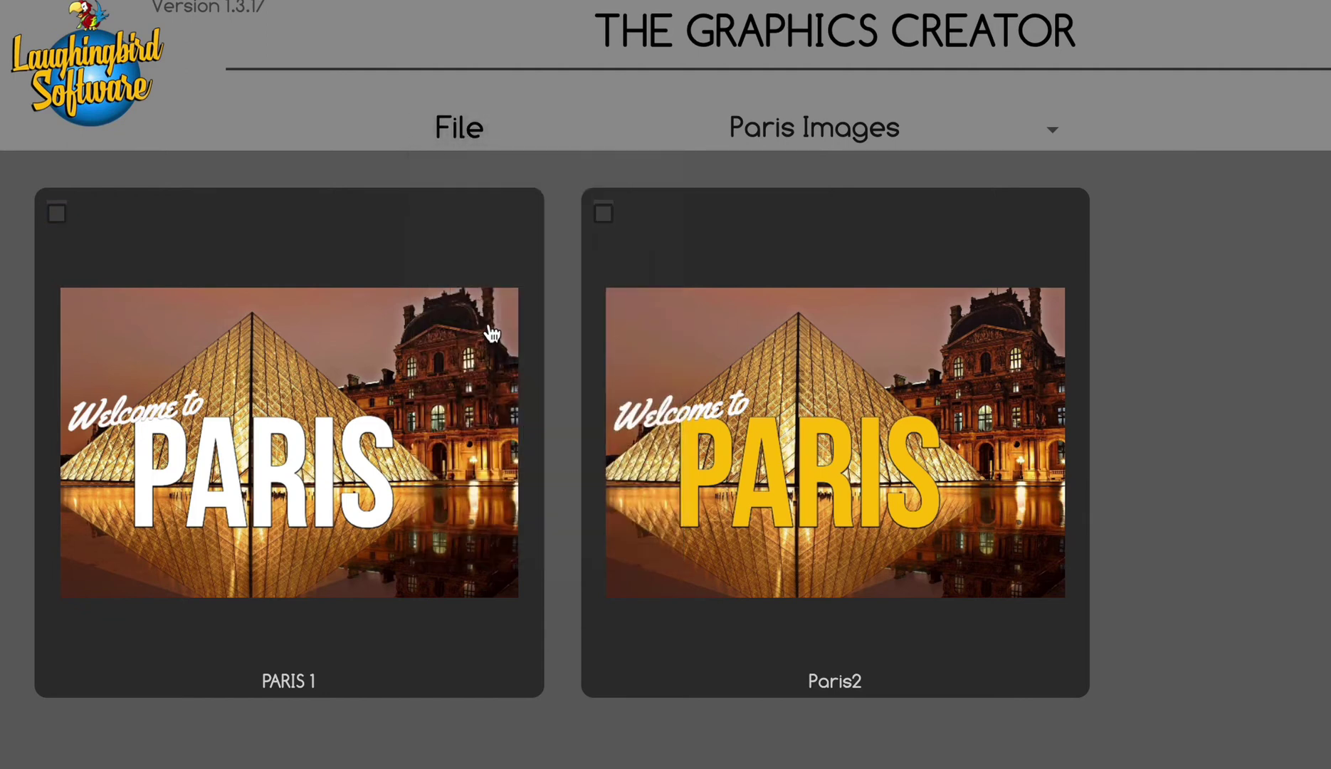
- Move the Paris2 design from the Paris Images set to the Canada Images set
{"action": "left_click", "coordinate": [603, 213]}
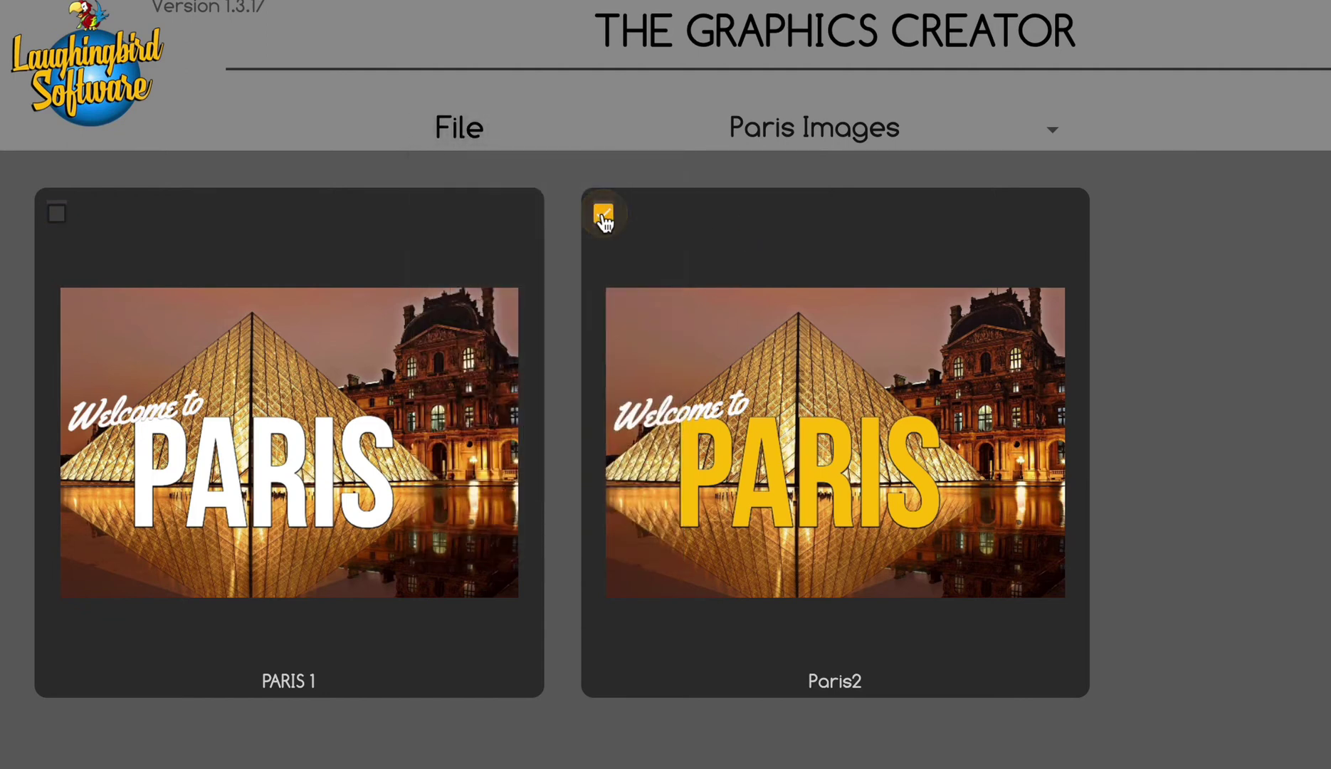
{"action": "left_click", "coordinate": [459, 130]}
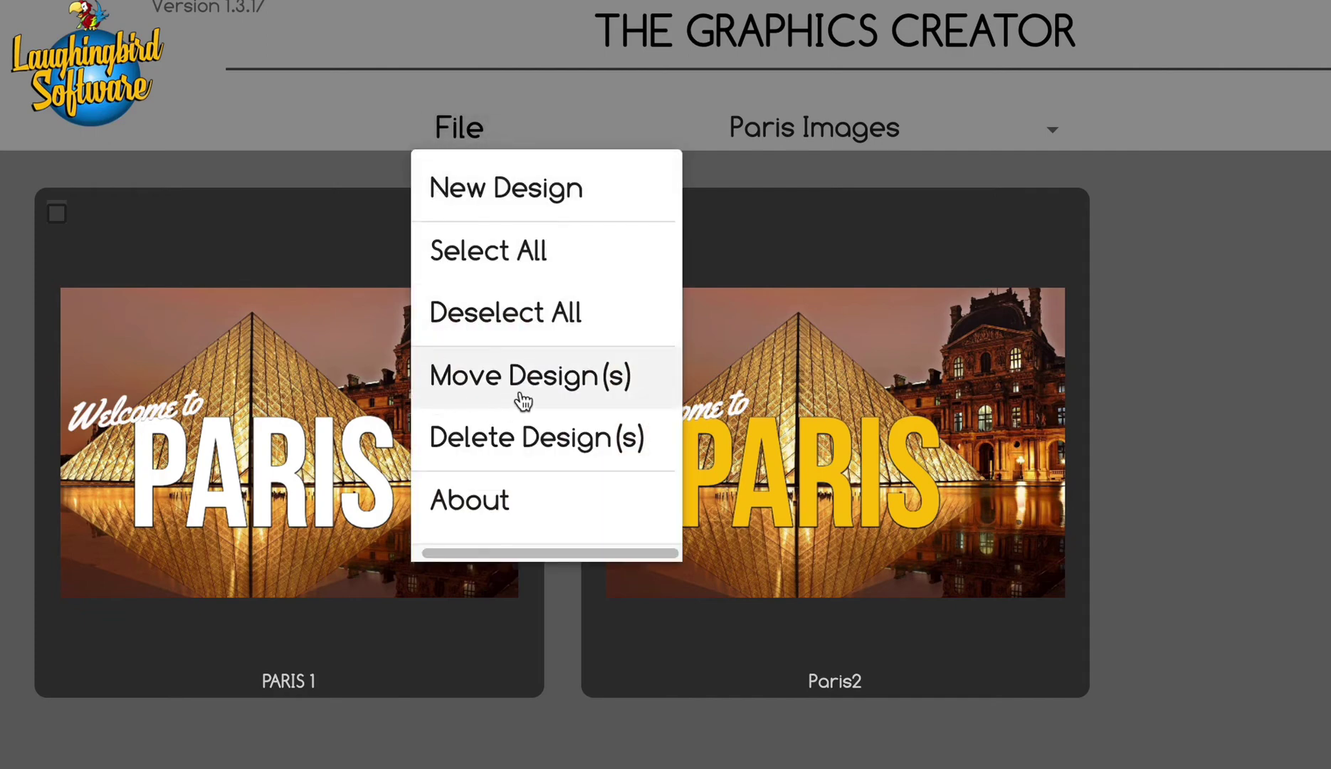
{"action": "left_click", "coordinate": [551, 384]}
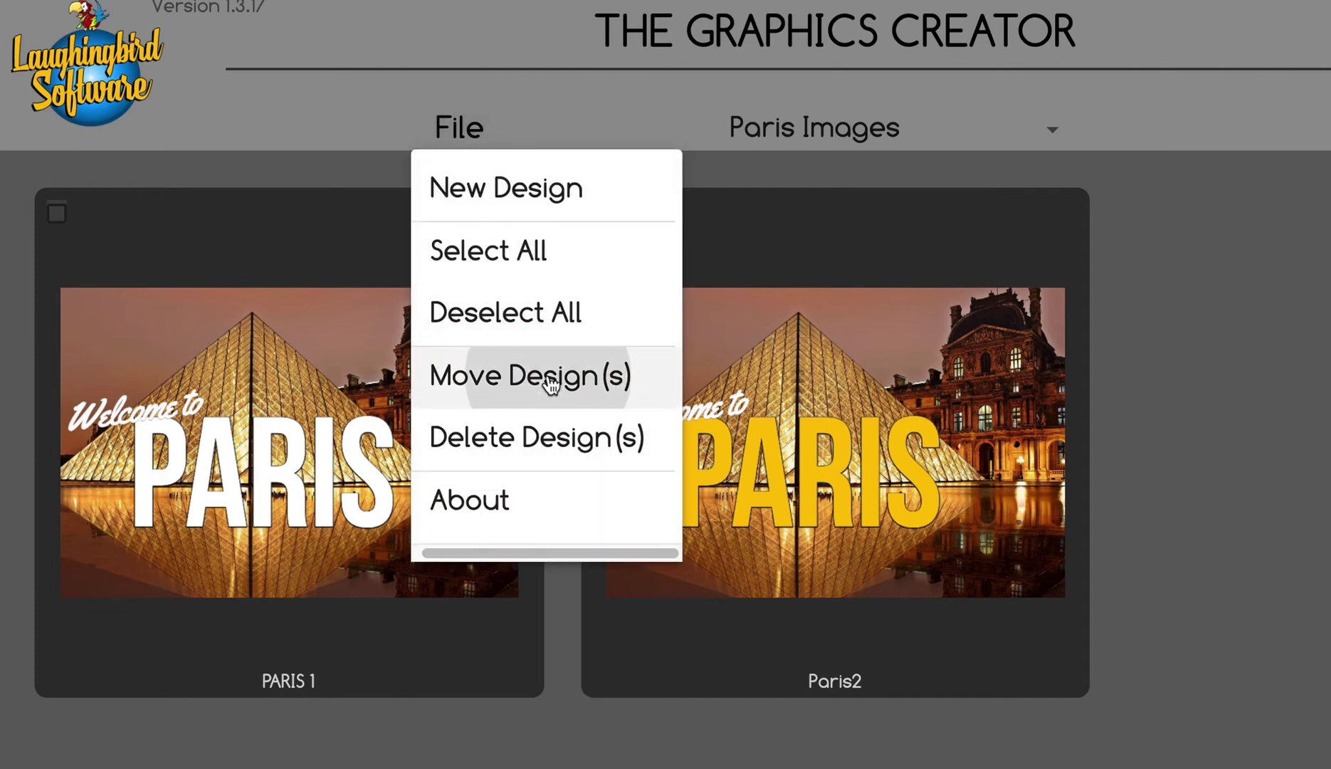
{"action": "left_click", "coordinate": [945, 400]}
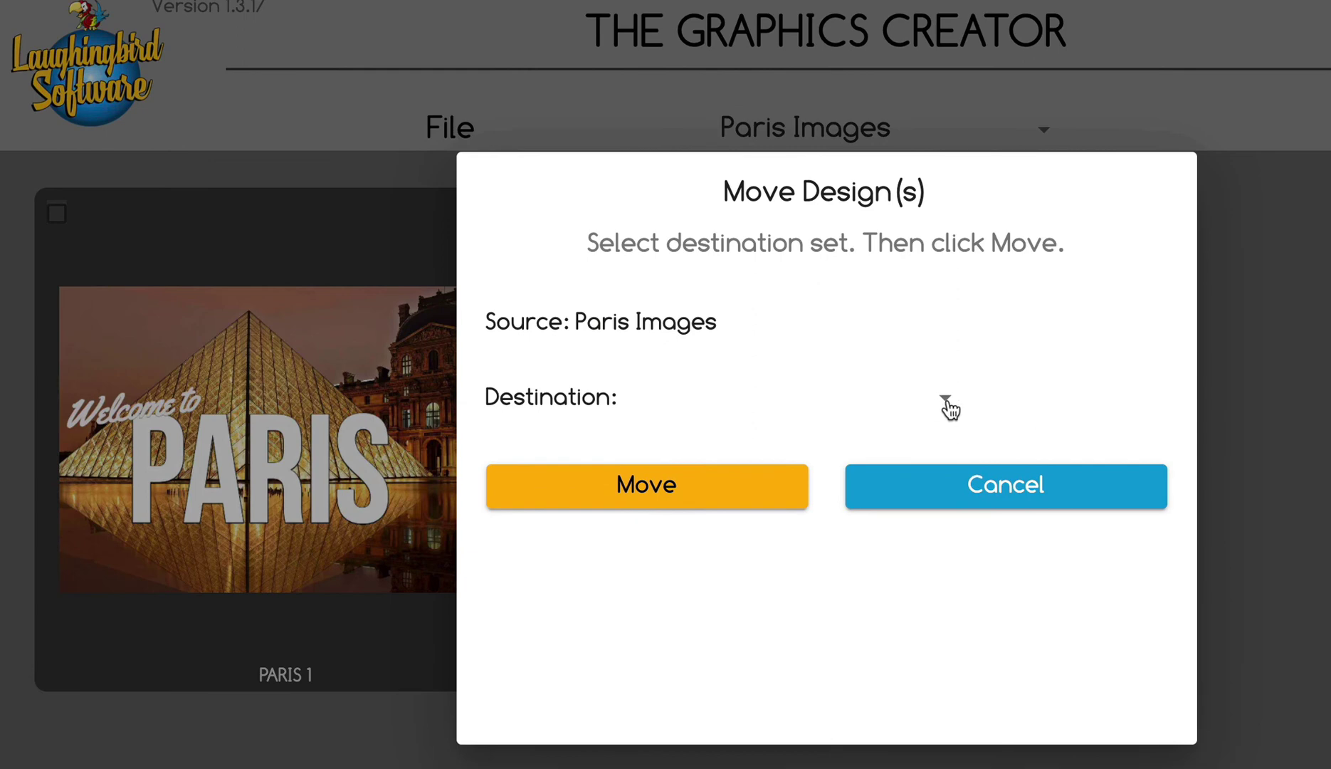
{"action": "left_click", "coordinate": [684, 402]}
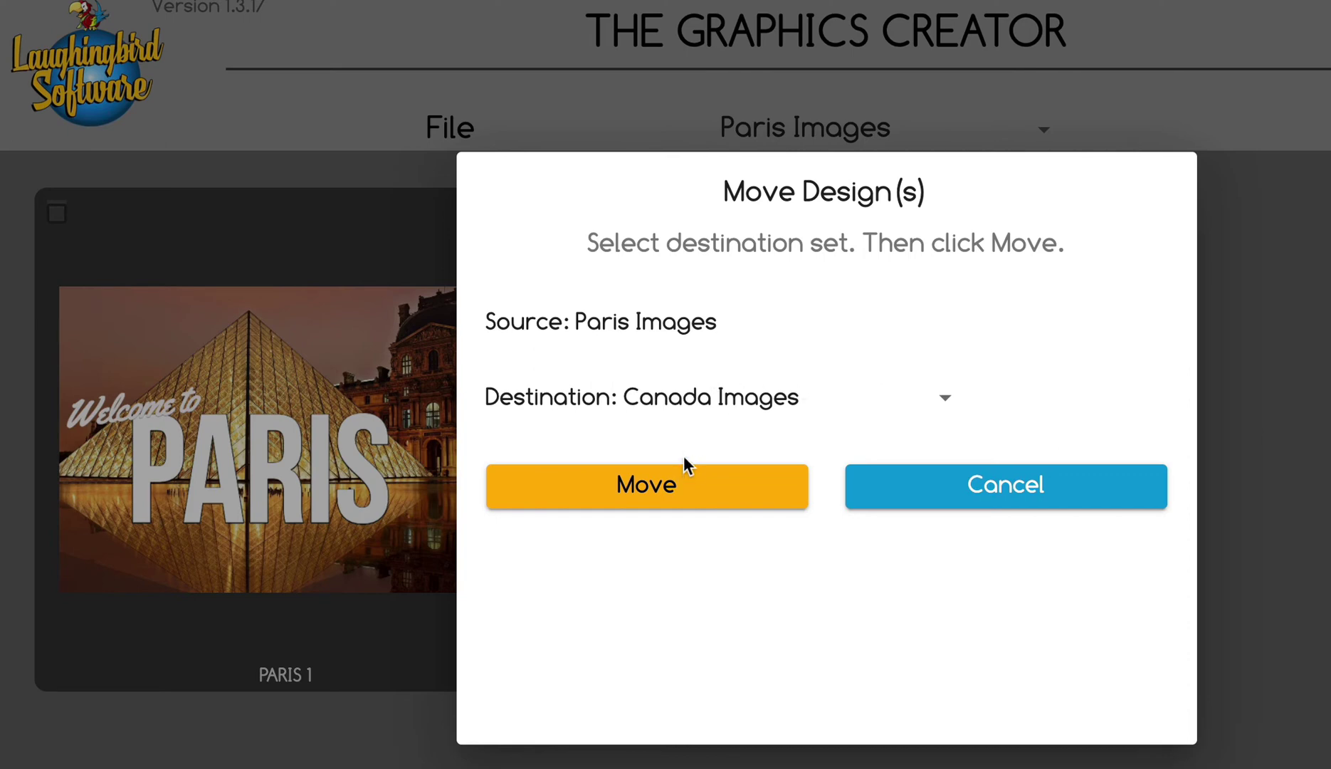
{"action": "left_click", "coordinate": [654, 488]}
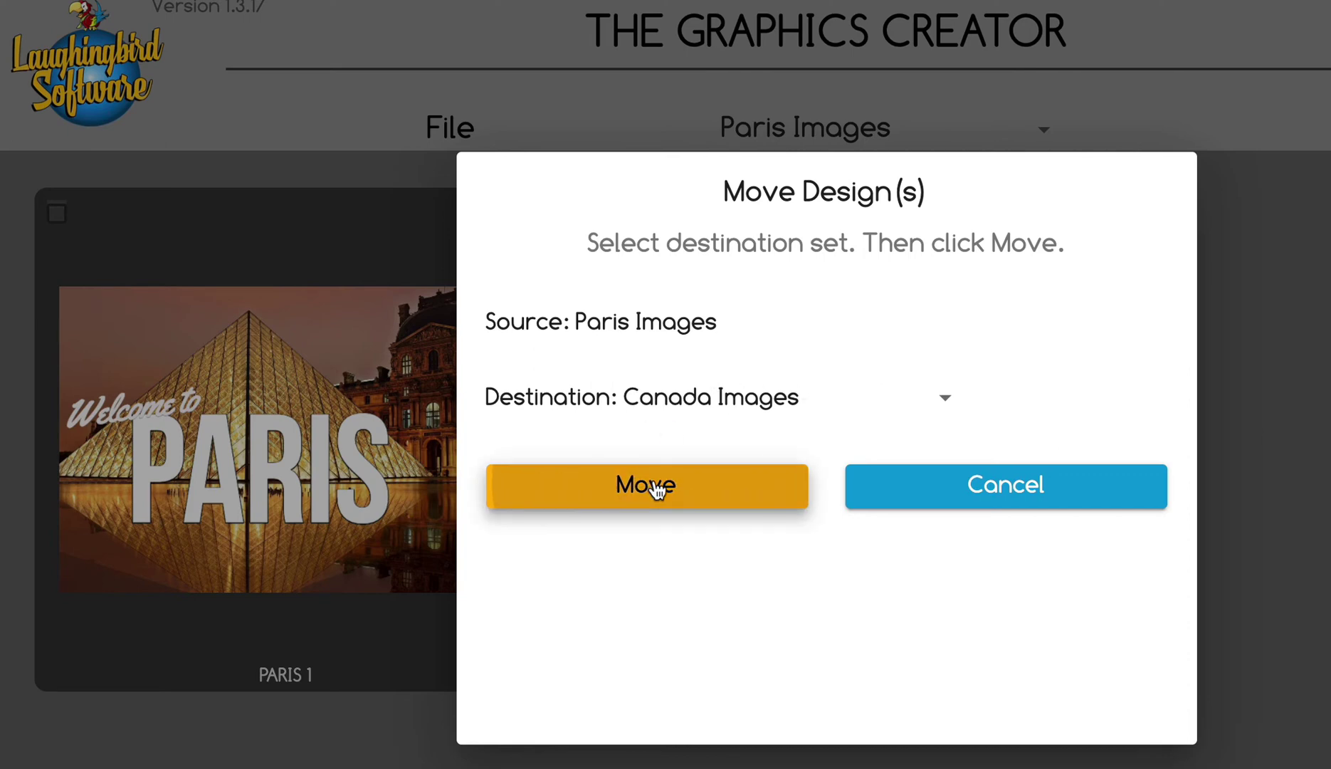
- Display the Canada Images set and look through all of its designs
{"action": "left_click", "coordinate": [802, 129]}
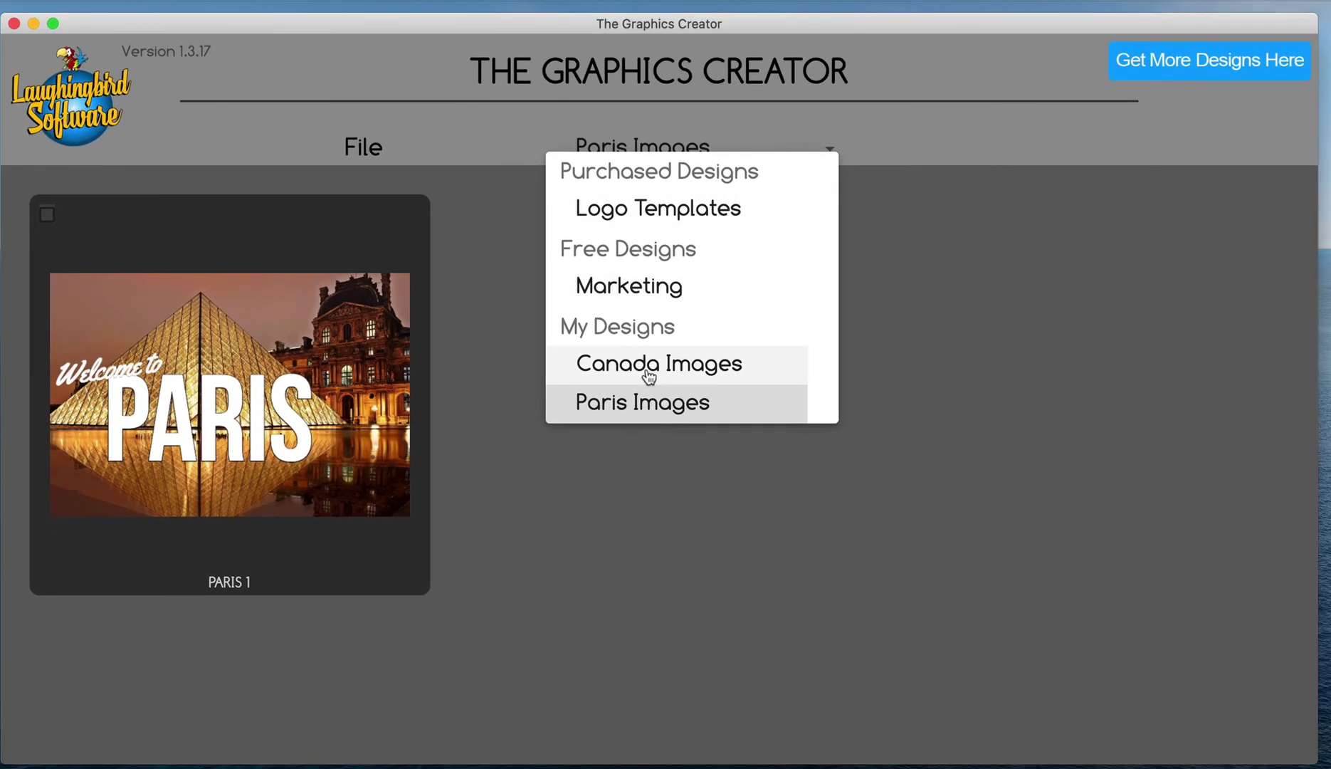
{"action": "left_click", "coordinate": [648, 372]}
{"action": "scroll", "coordinate": [562, 341], "scroll_direction": "down", "scroll_amount": 4}
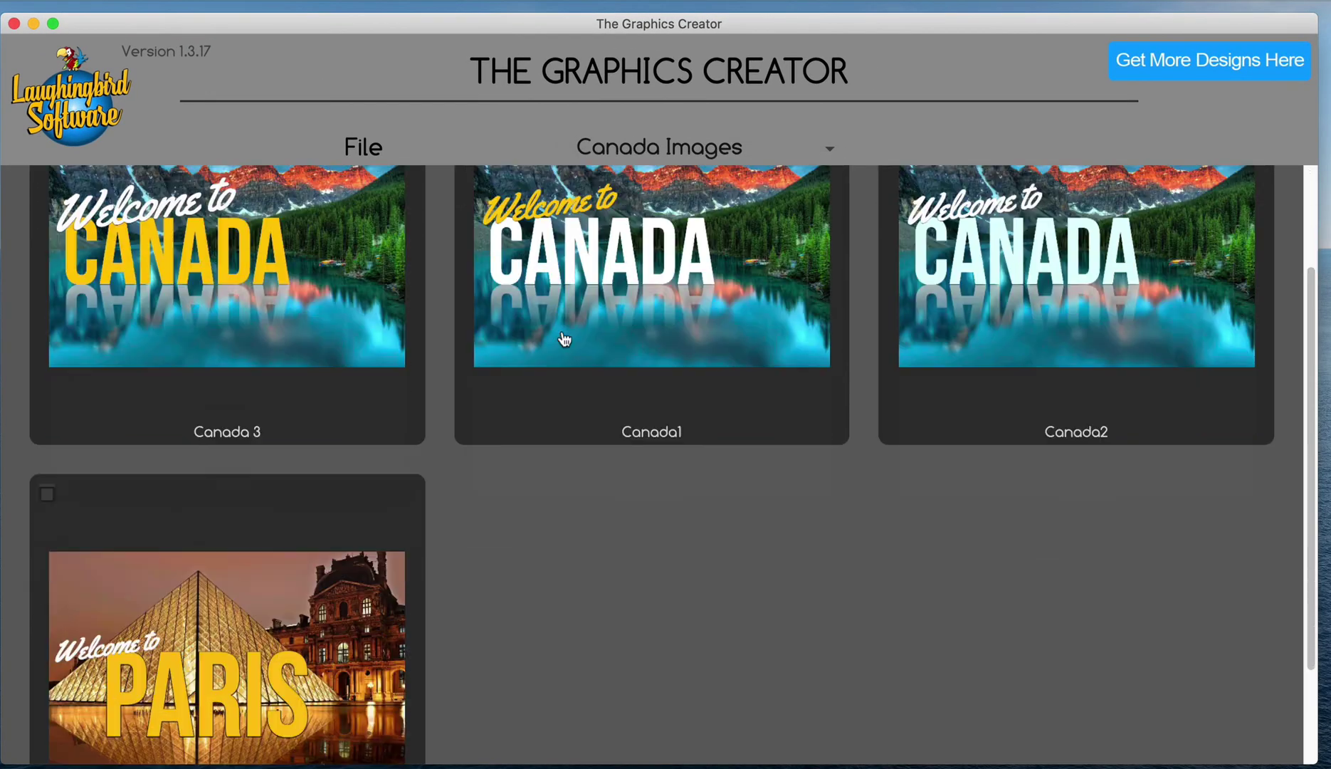
{"action": "scroll", "coordinate": [564, 328], "scroll_direction": "up", "scroll_amount": 4}
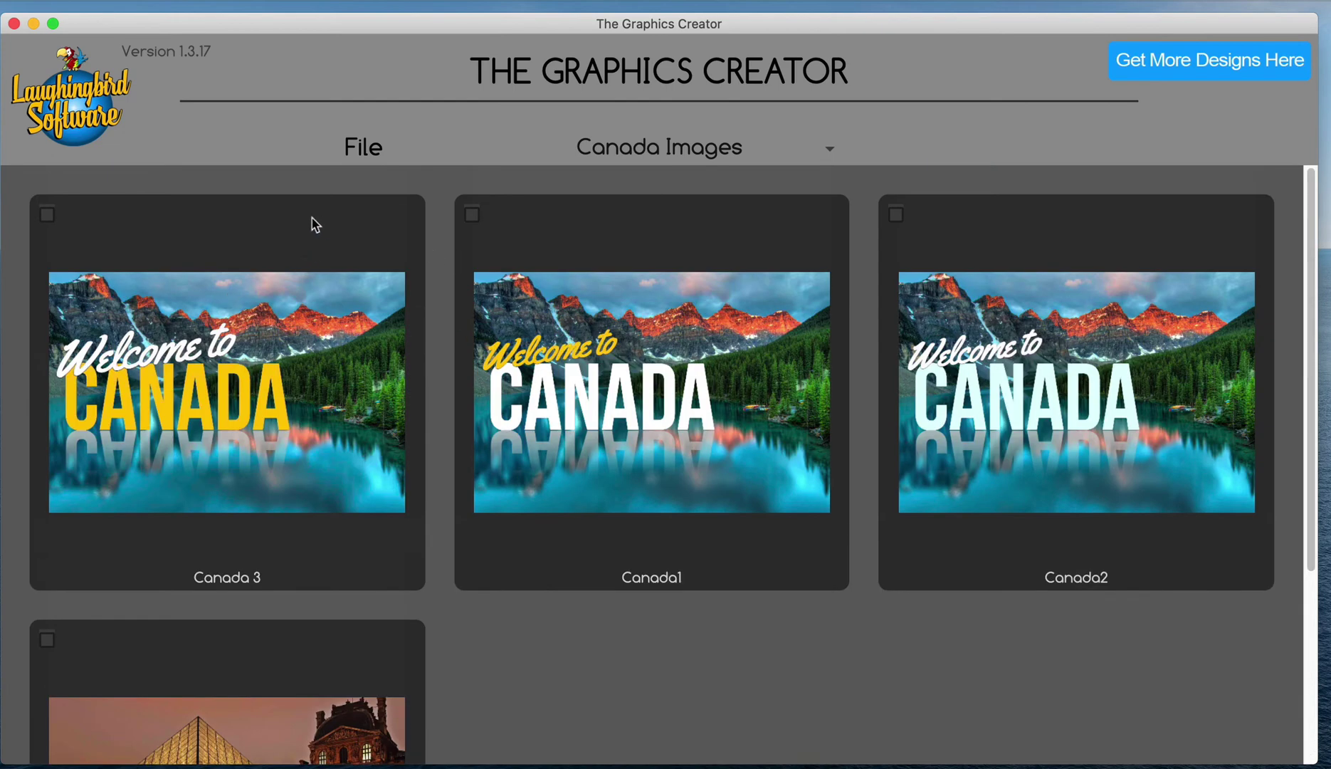
- Open the Canada 3 design from the Canada Images set and replace its yellow CANADA text with YELLOW
{"action": "scroll", "coordinate": [307, 347], "scroll_direction": "down", "scroll_amount": 2}
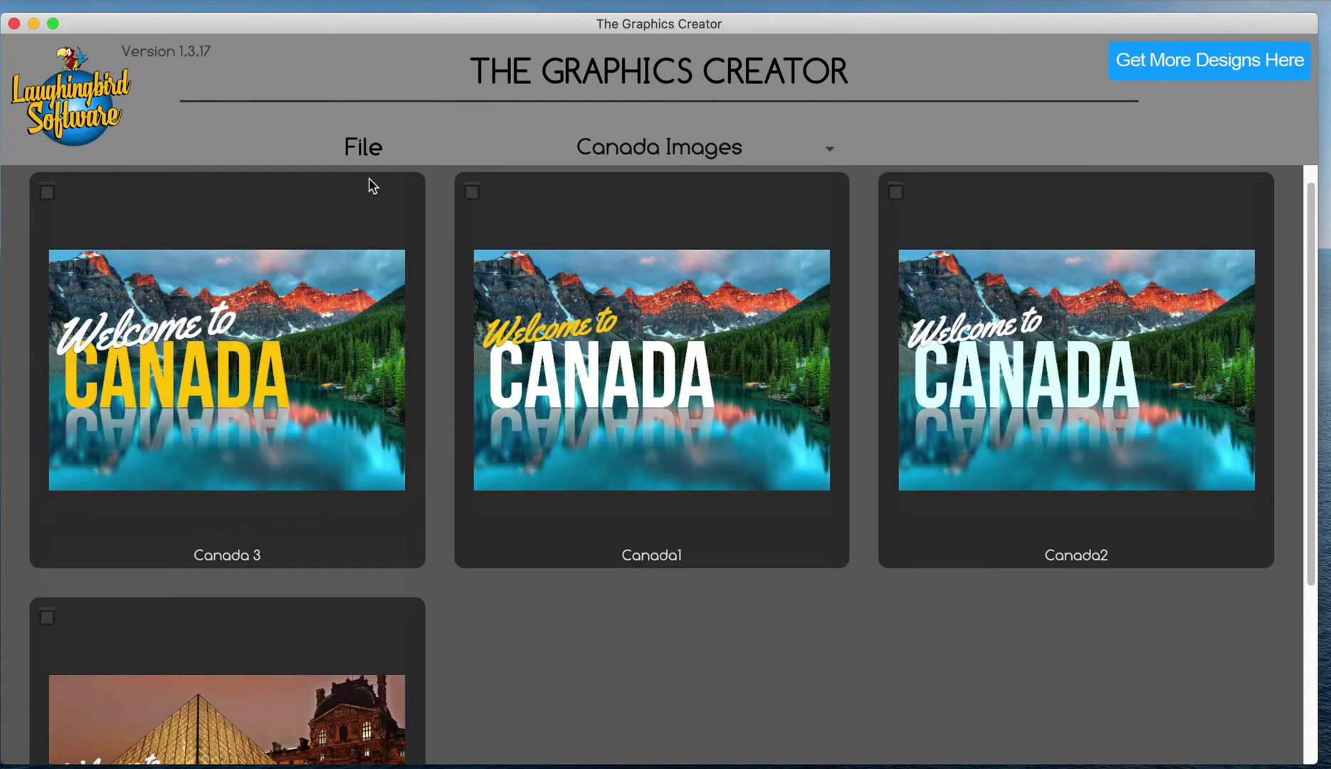
{"action": "left_click", "coordinate": [312, 349]}
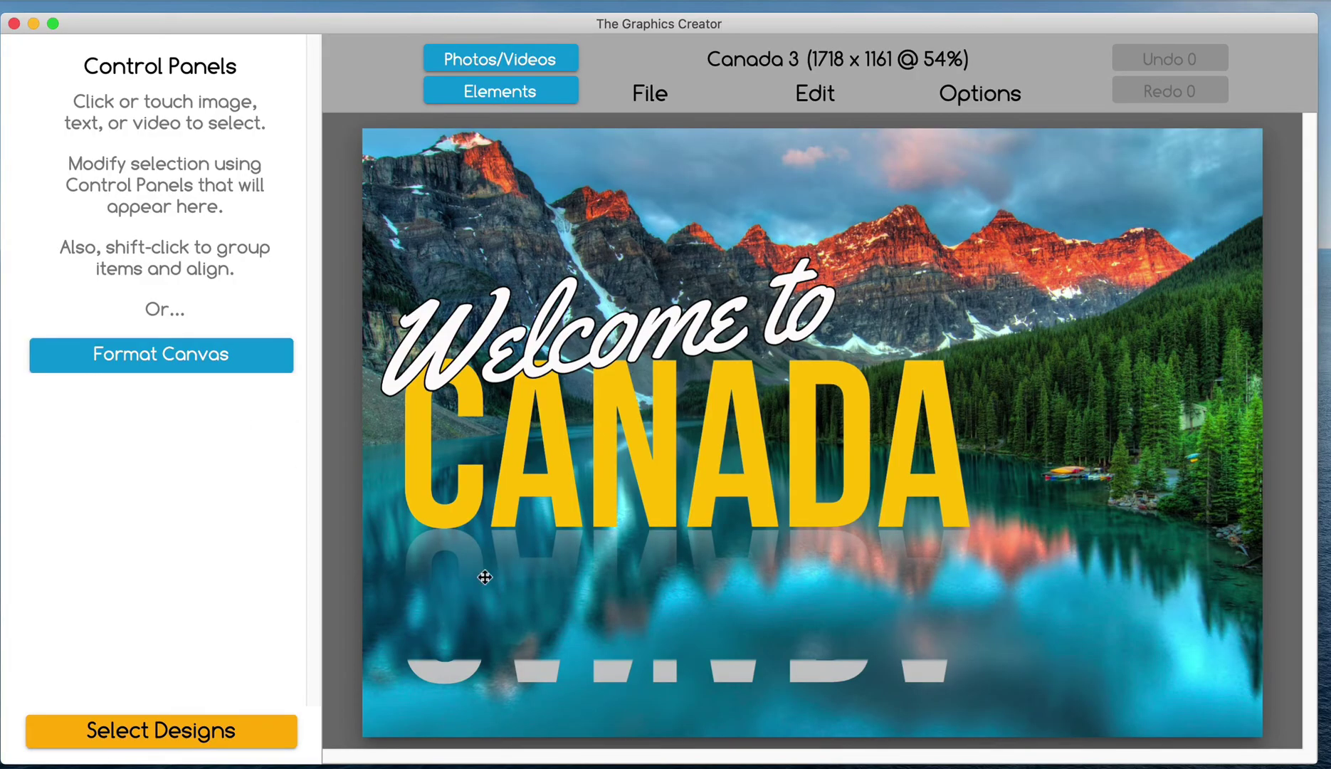
{"action": "left_click", "coordinate": [514, 645]}
{"action": "left_click", "coordinate": [161, 270]}
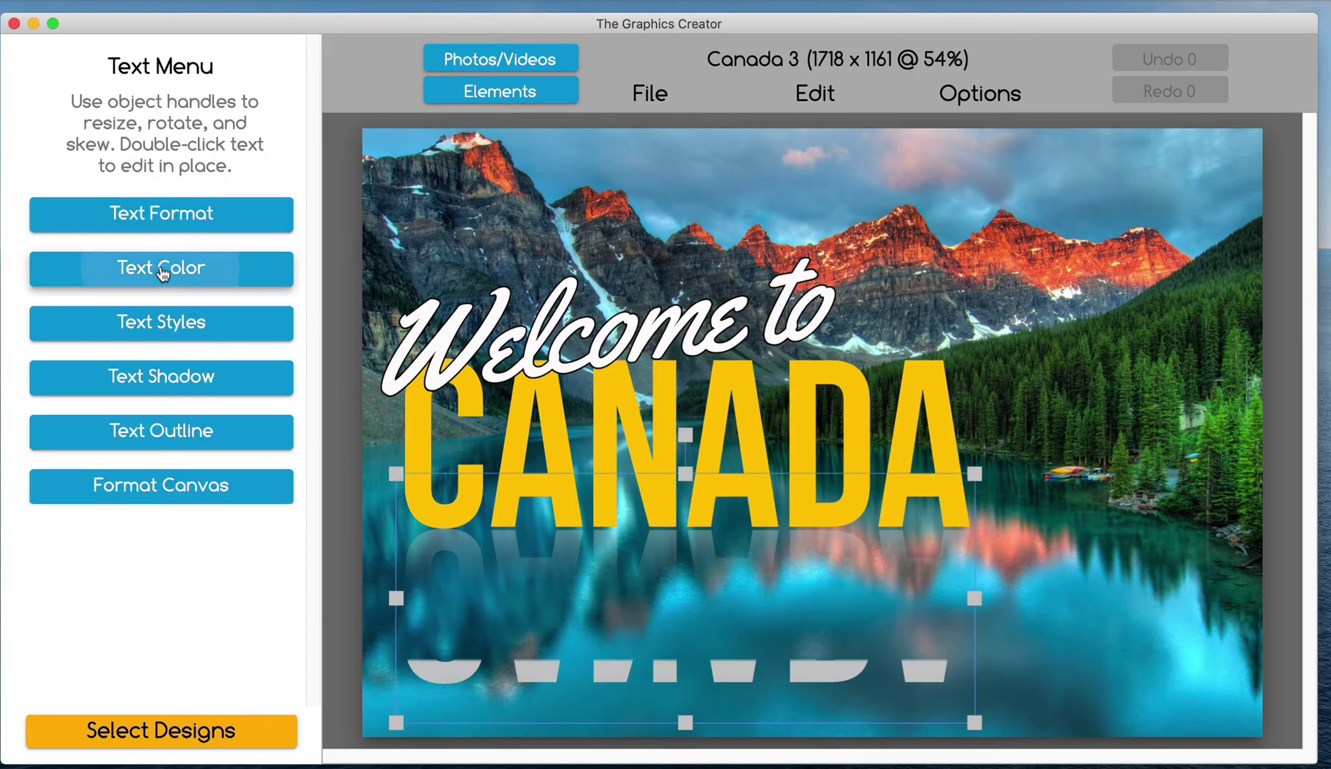
{"action": "double_click", "coordinate": [553, 413]}
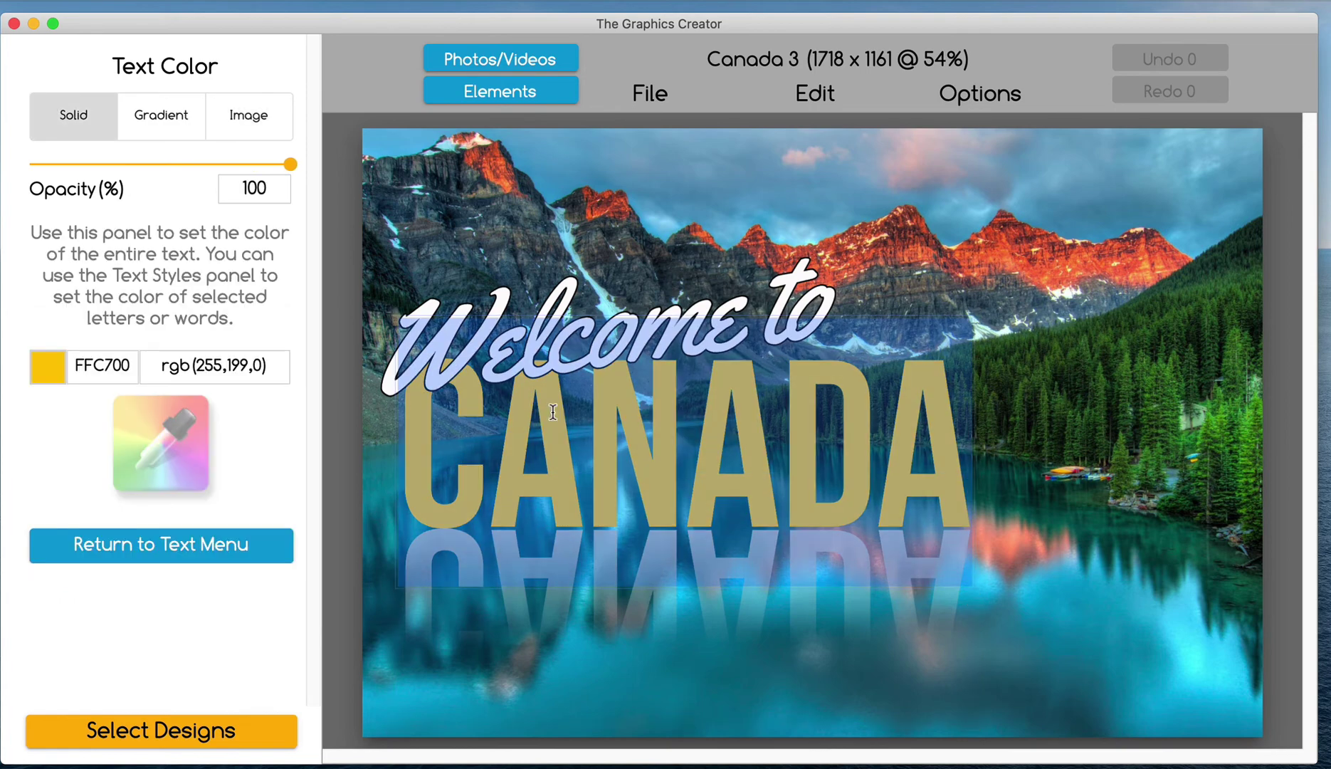
{"action": "type", "text": "YELLOW"}
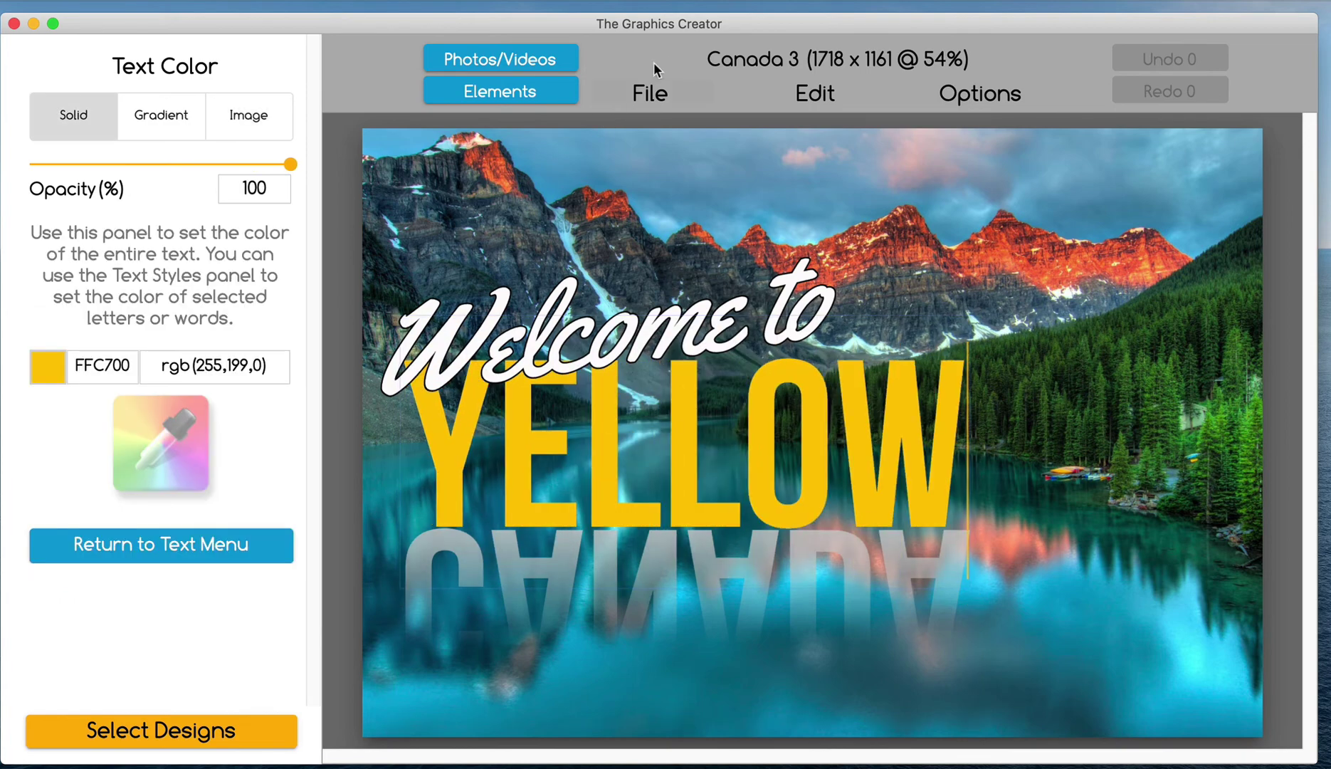
- Save the edited design as Yellow 1 in a new set named yellow images, and return to the design selection
{"action": "left_click", "coordinate": [649, 94]}
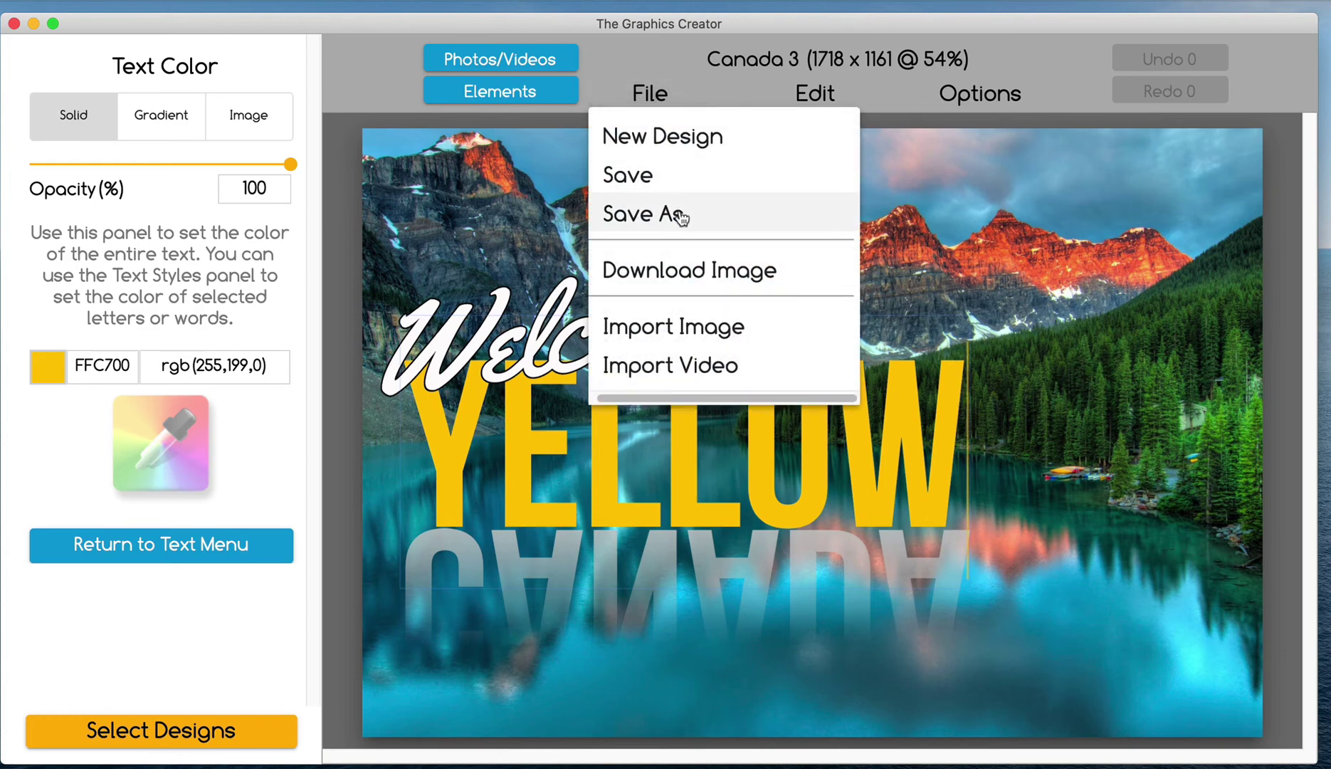
{"action": "left_click", "coordinate": [675, 209]}
{"action": "left_click", "coordinate": [557, 378]}
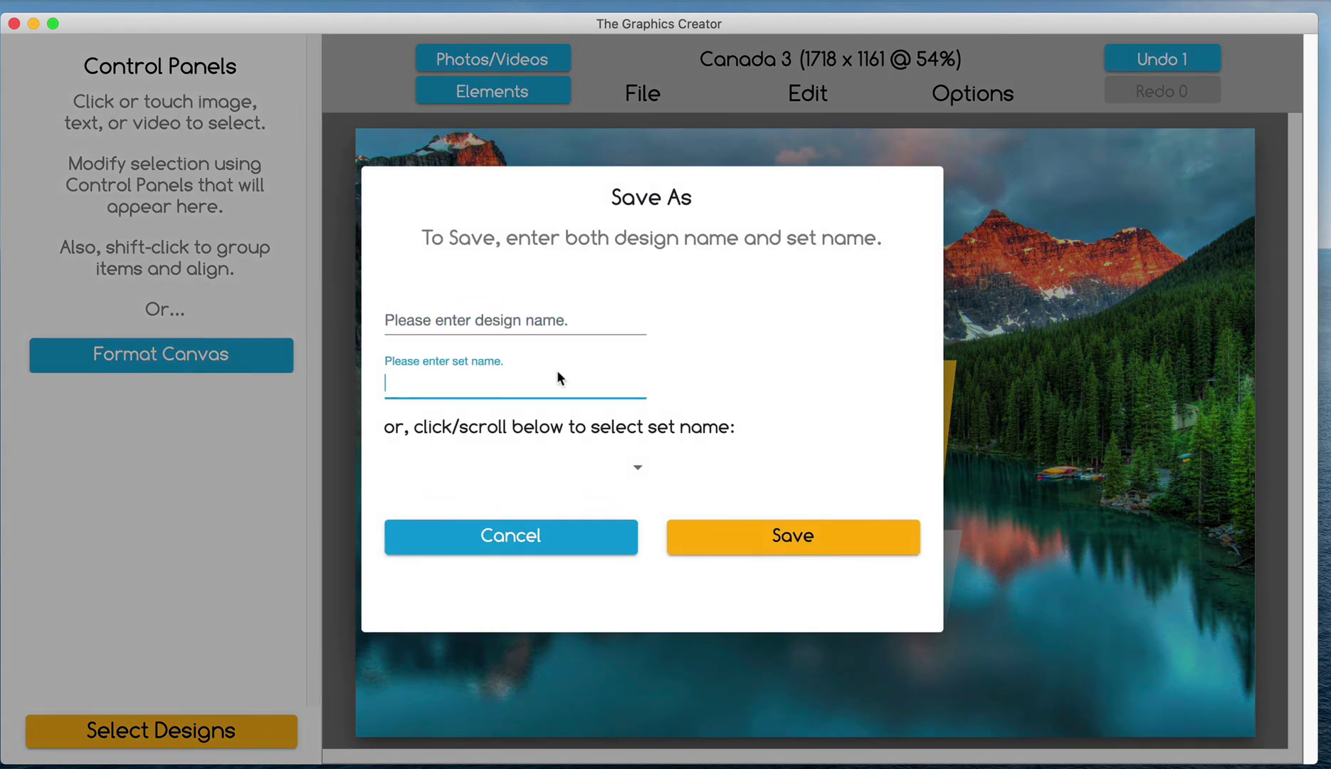
{"action": "type", "text": "yellow images"}
{"action": "left_click", "coordinate": [521, 325]}
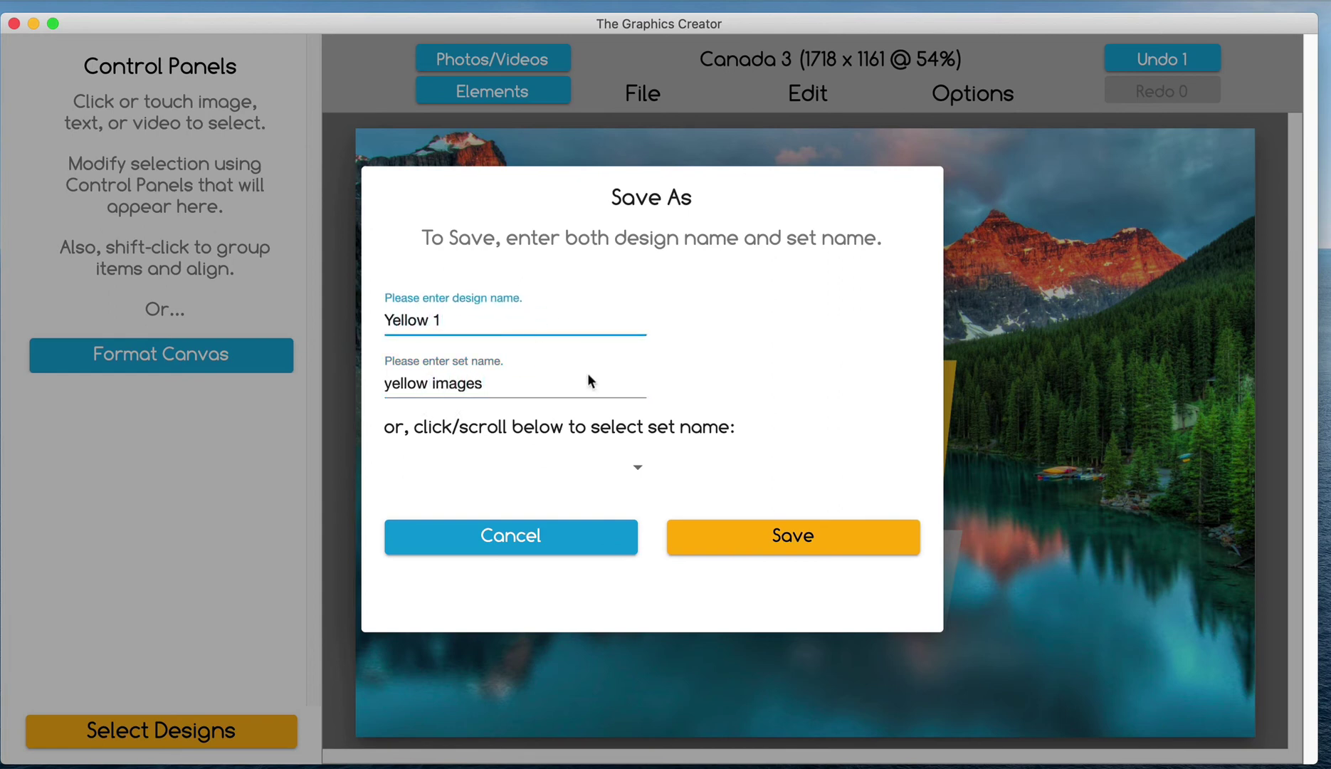
{"action": "left_click", "coordinate": [772, 538]}
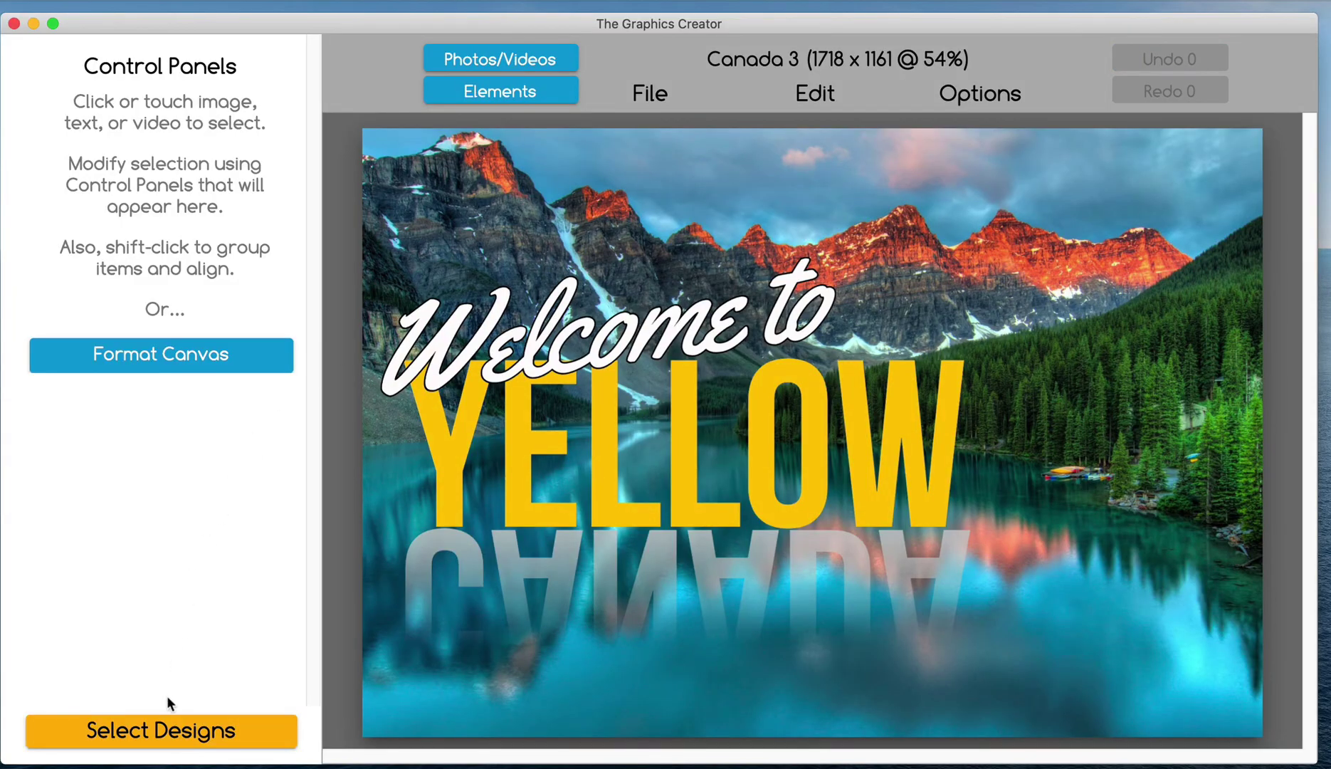
{"action": "left_click", "coordinate": [158, 730]}
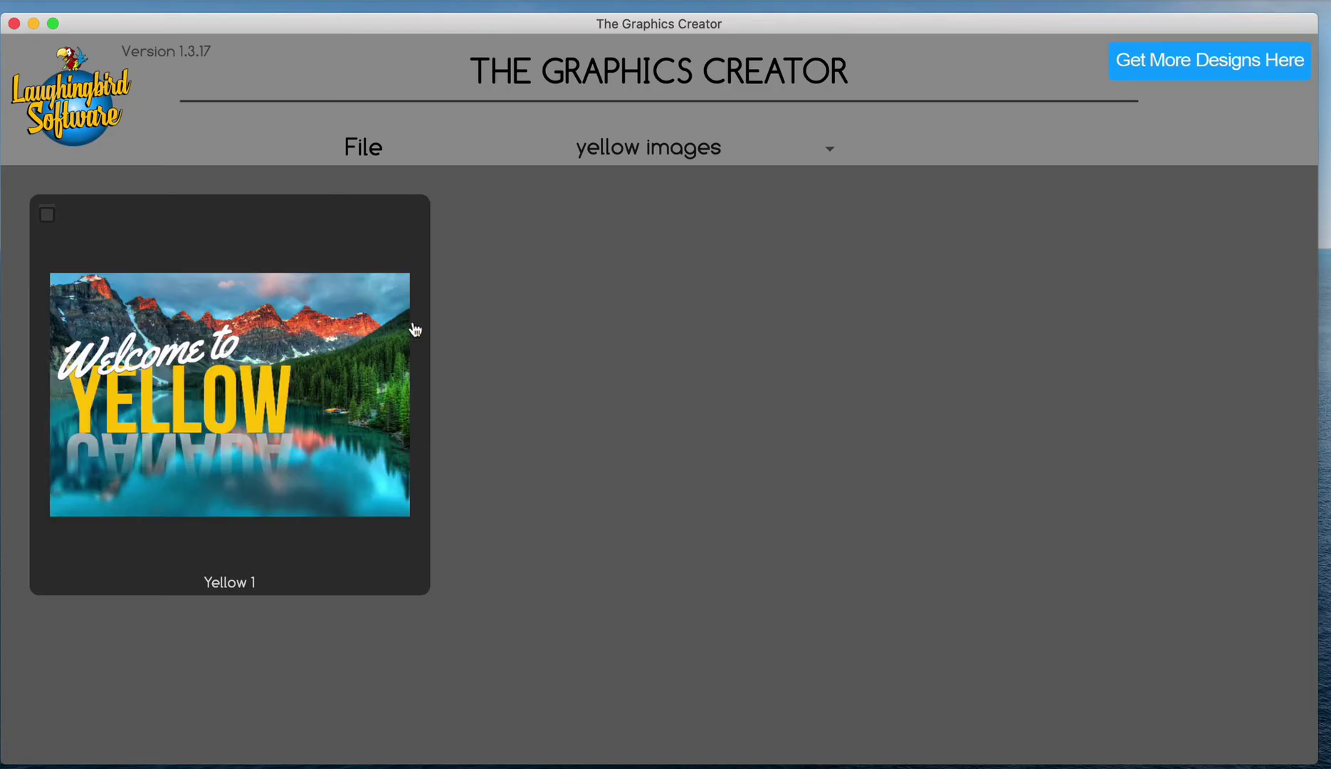
- Display the Canada Images set and mark its Canada 3 and Paris2 designs as selected
{"action": "left_click", "coordinate": [606, 154]}
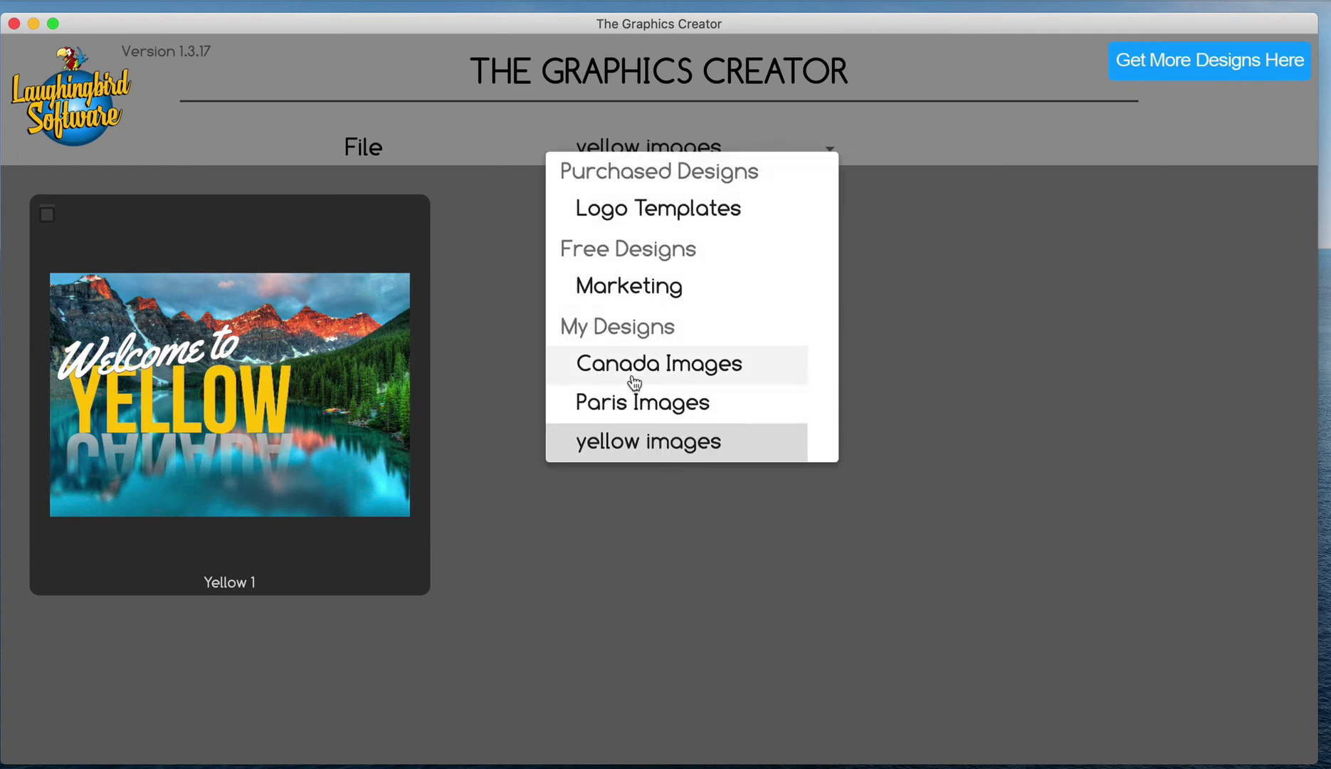
{"action": "left_click", "coordinate": [658, 366]}
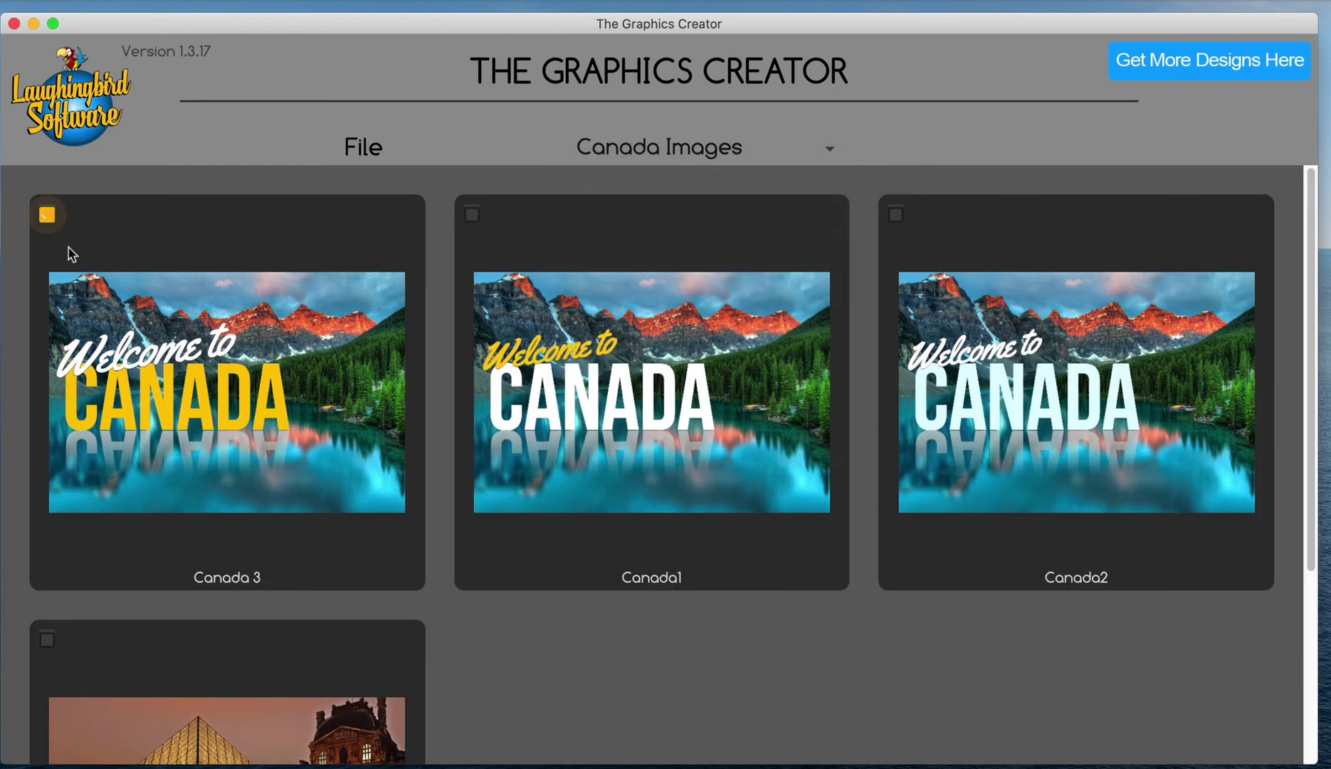
{"action": "scroll", "coordinate": [95, 313], "scroll_direction": "down", "scroll_amount": 3}
{"action": "left_click", "coordinate": [47, 413]}
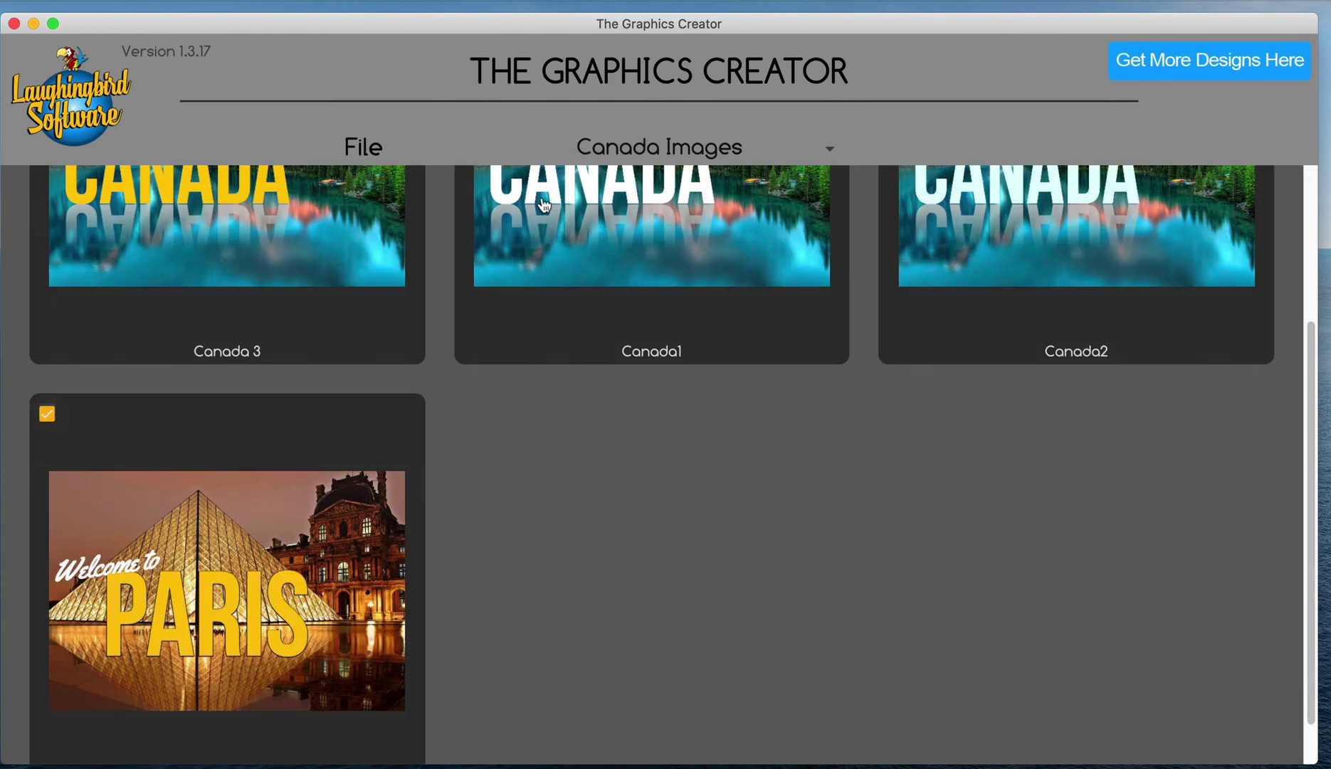
- Move the selected Canada 3 and Paris2 designs from the Canada Images set to the yellow images set
{"action": "left_click", "coordinate": [627, 148]}
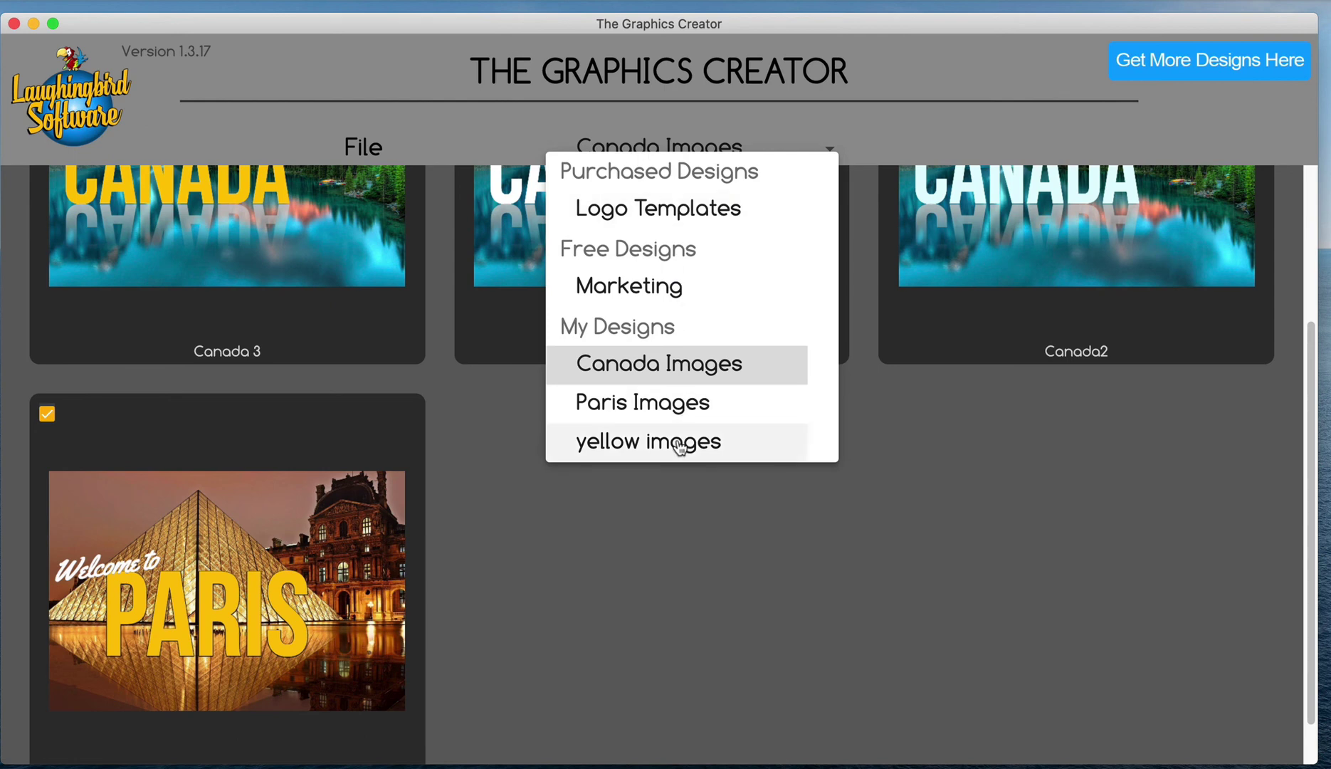
{"action": "left_click", "coordinate": [351, 146]}
{"action": "left_click", "coordinate": [354, 142]}
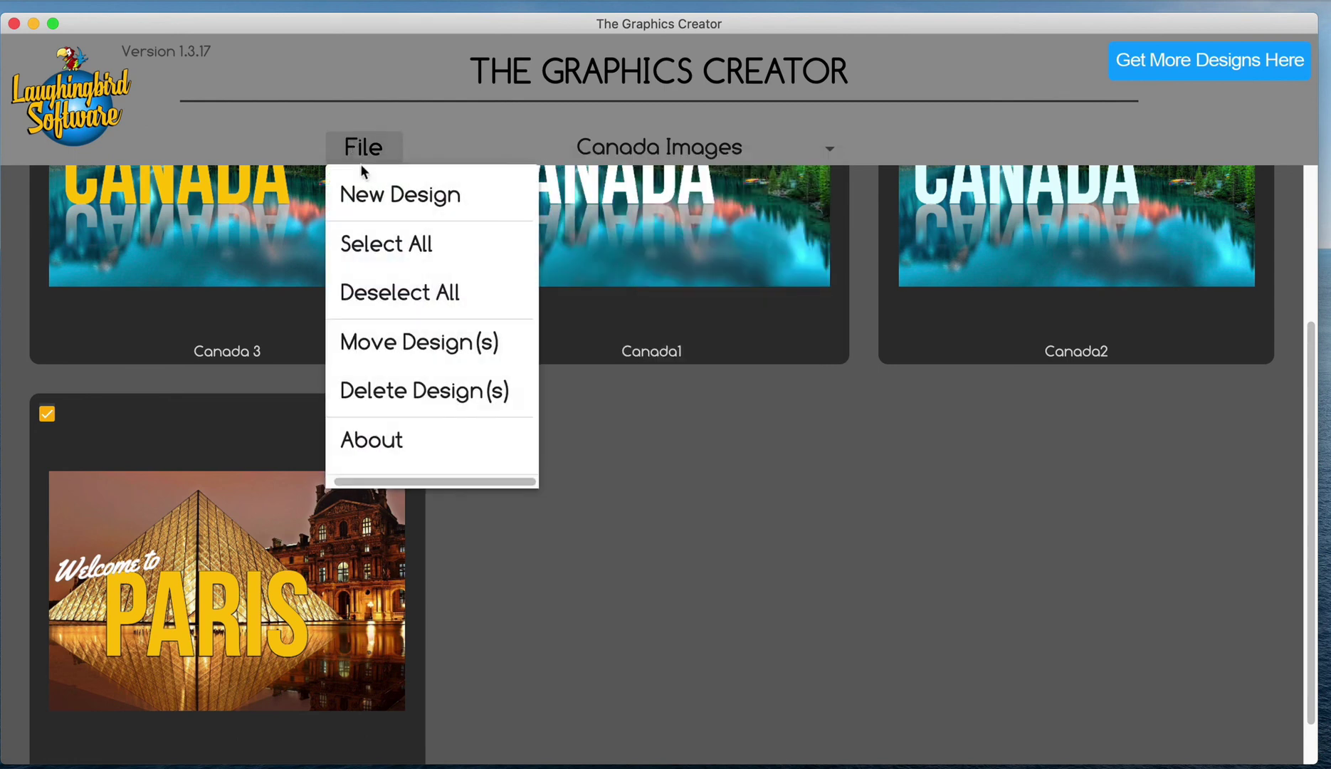
{"action": "left_click", "coordinate": [395, 336]}
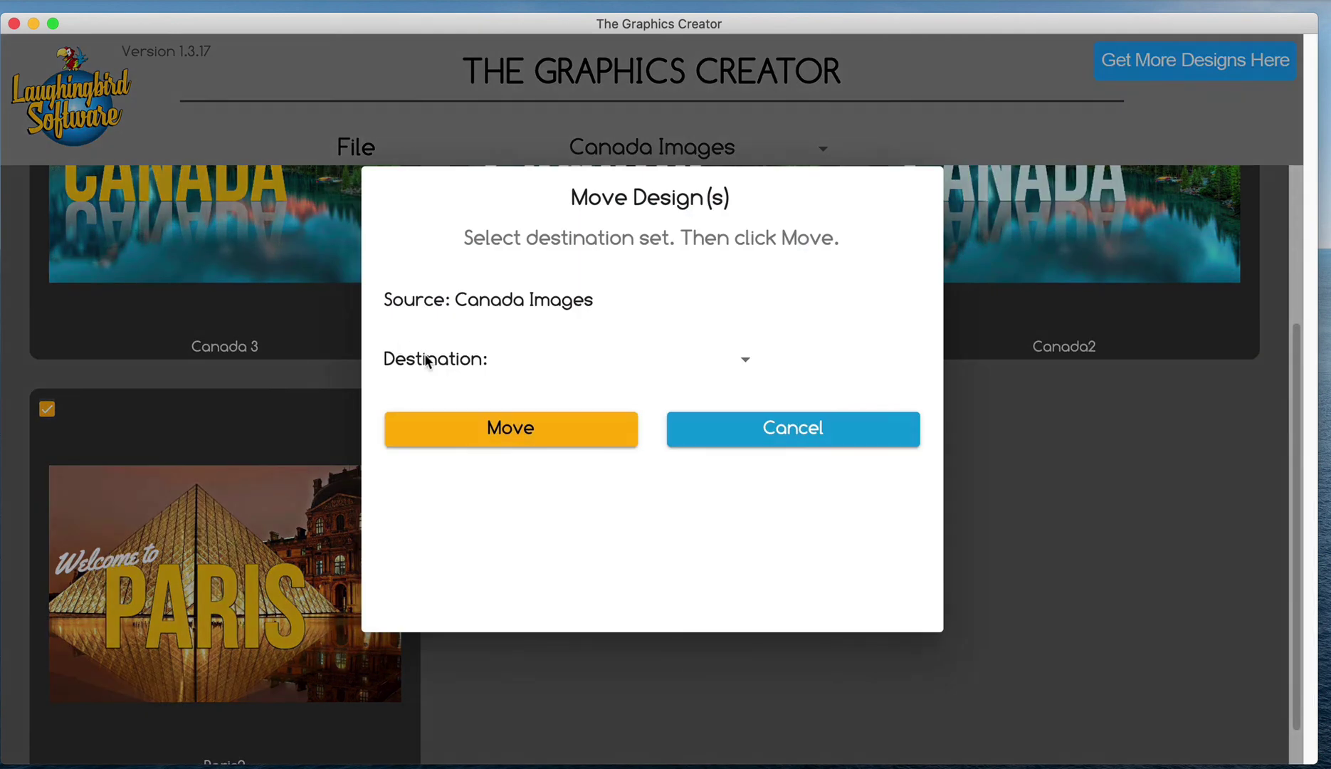
{"action": "left_click", "coordinate": [744, 361]}
{"action": "left_click", "coordinate": [592, 410]}
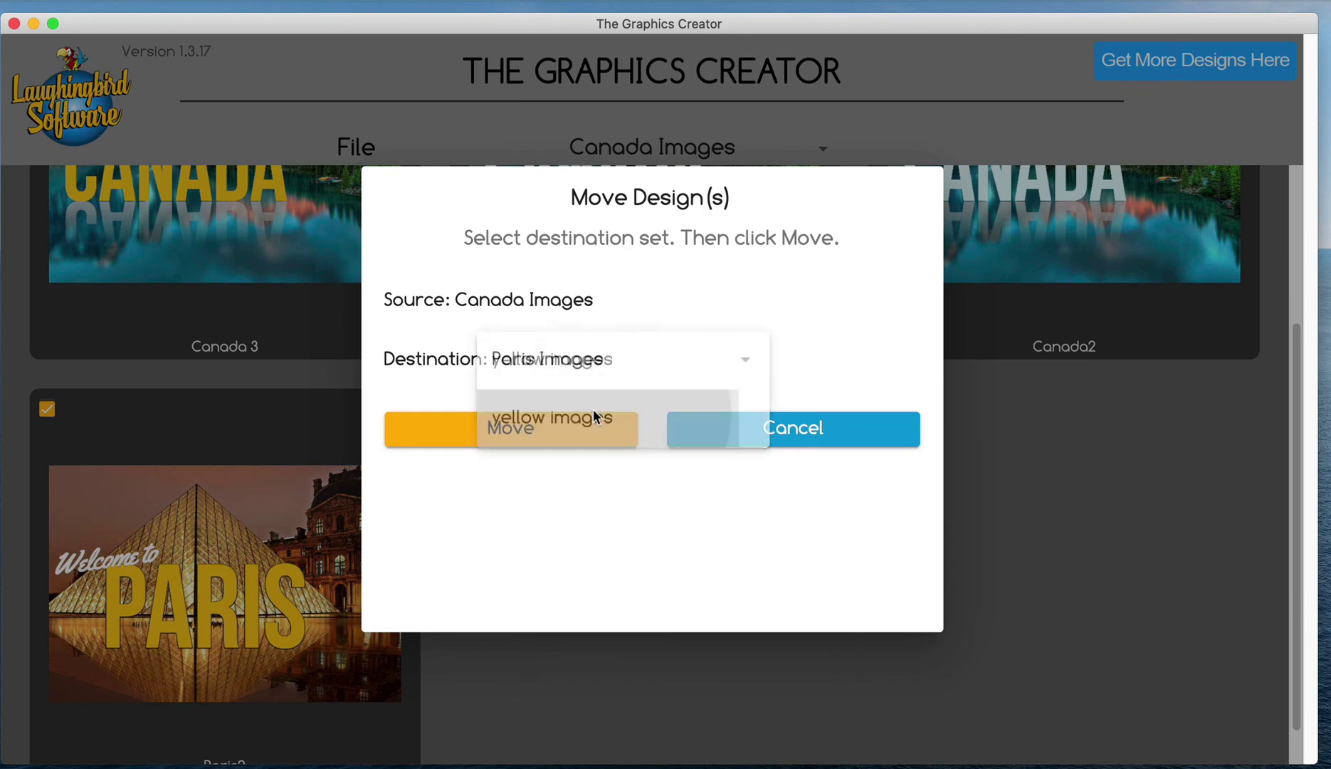
{"action": "left_click", "coordinate": [501, 431]}
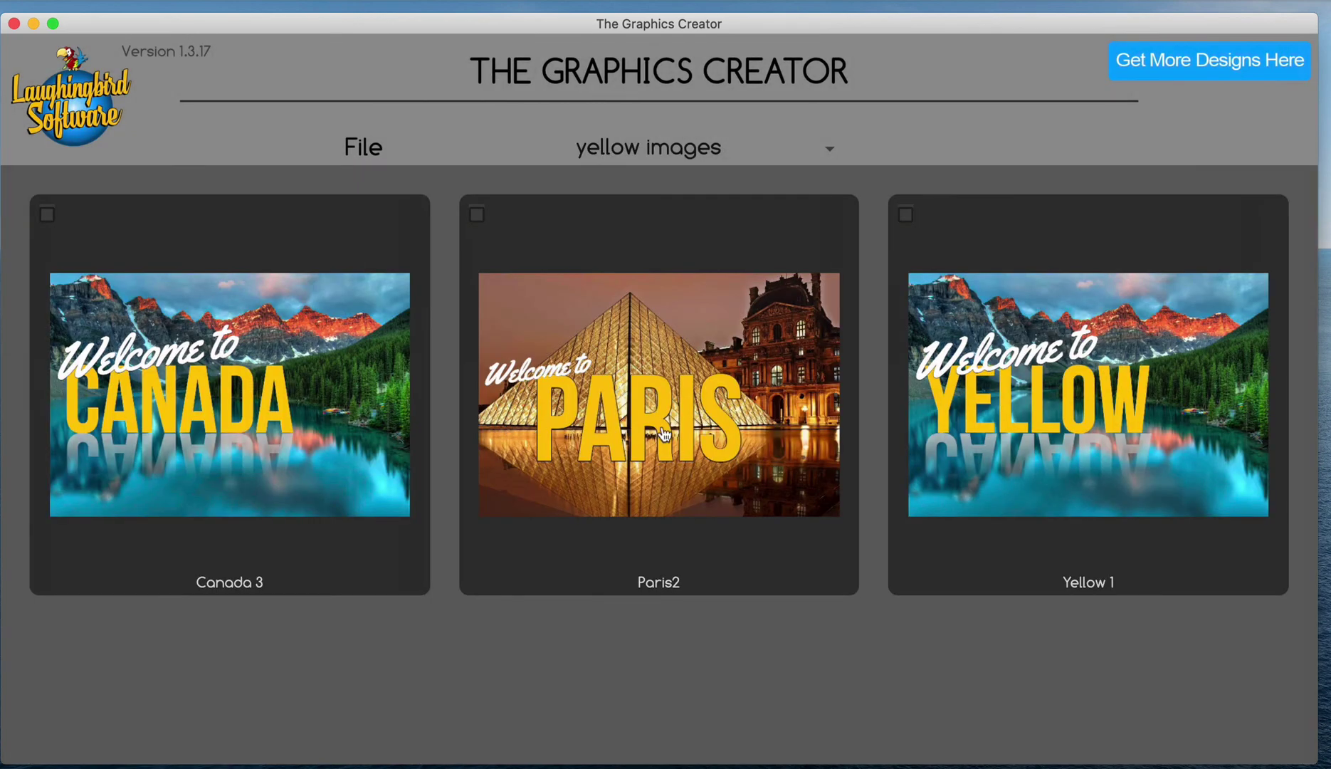